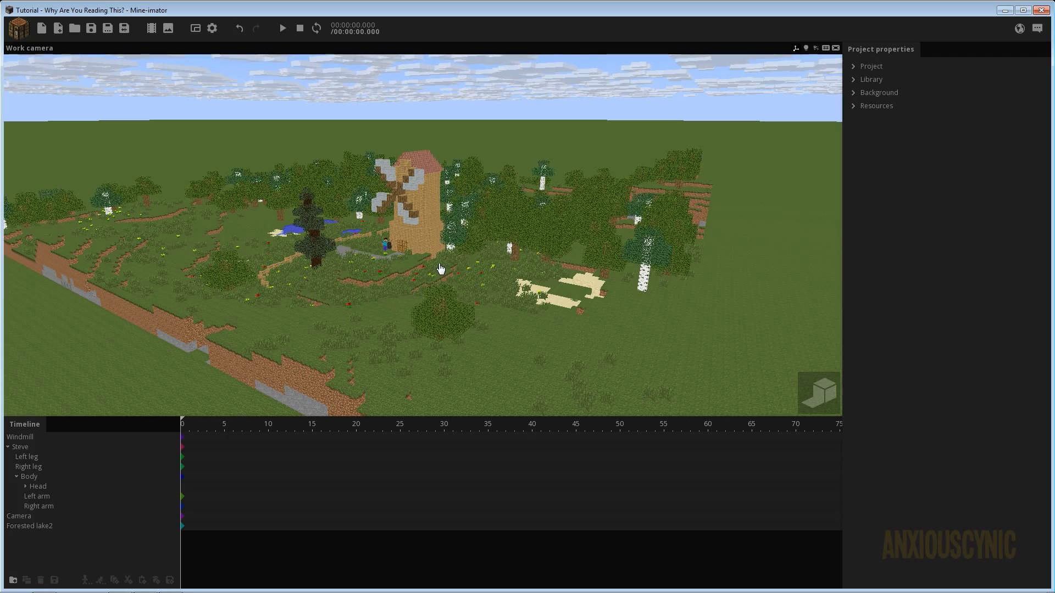
# Fly the work camera in close to Steve by the windmill entrance and select the Camera object.
pyautogui.press('w')
pyautogui.moveTo(441, 268); pyautogui.dragTo(565, 306, button='right')
pyautogui.press('w')
pyautogui.click(565, 301)
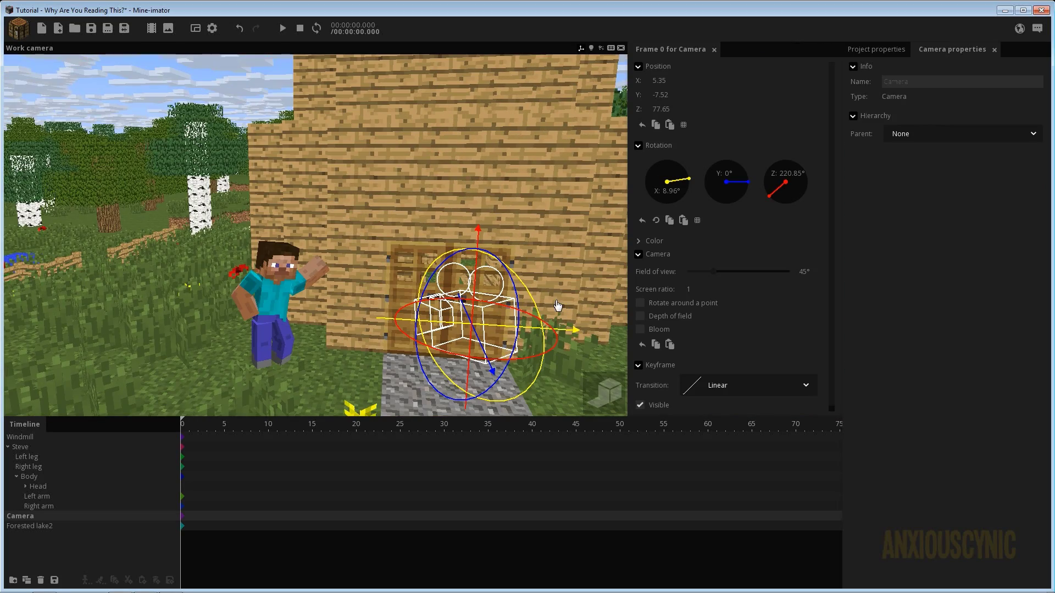
# Show the secondary camera view, aim the camera at about X 7.71° and Z 227.60°, and enlarge that view.
pyautogui.click(197, 29)
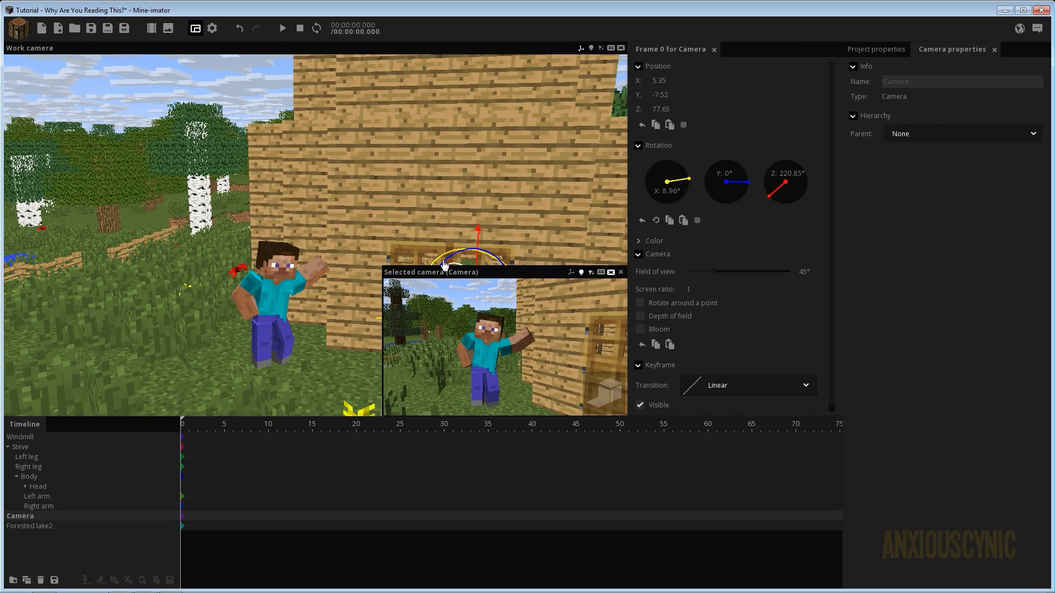
pyautogui.moveTo(516, 353); pyautogui.dragTo(519, 348, button='right')
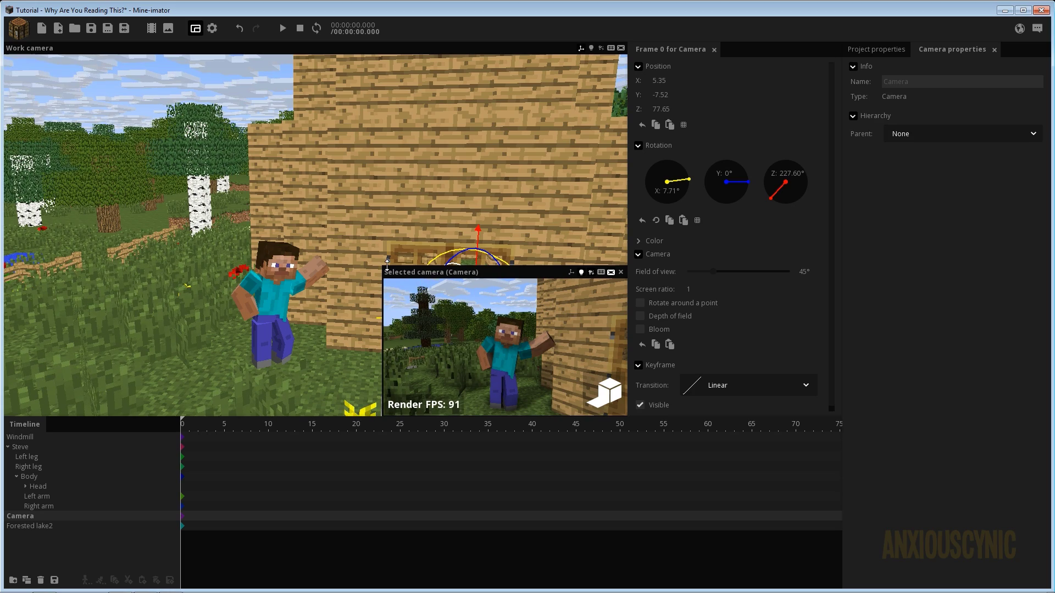
pyautogui.moveTo(386, 266); pyautogui.dragTo(81, 89)
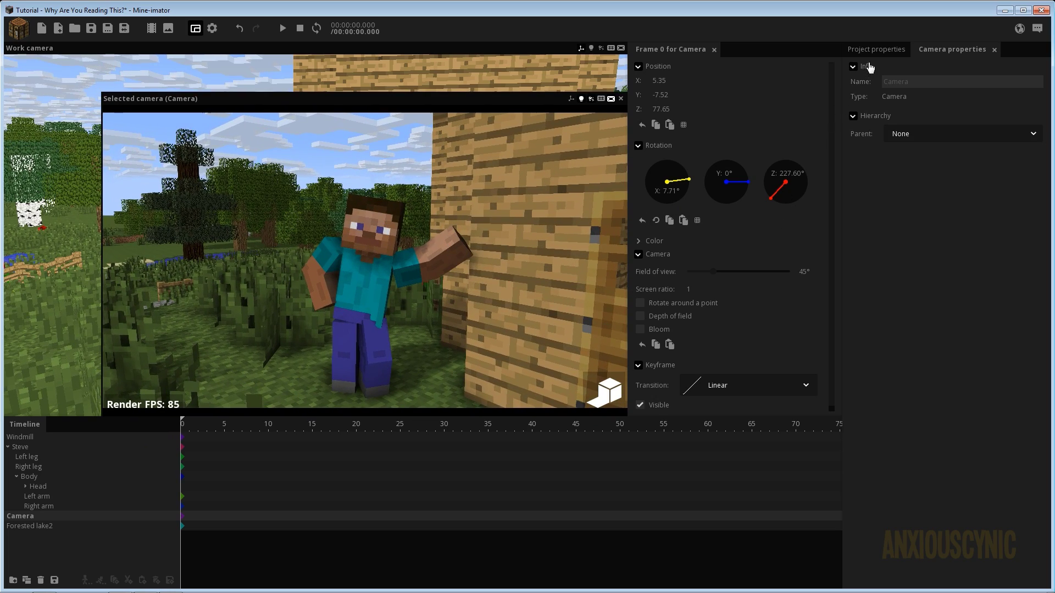
# Open the project's background settings and set Clouds Z to 450.
pyautogui.click(872, 53)
pyautogui.click(881, 93)
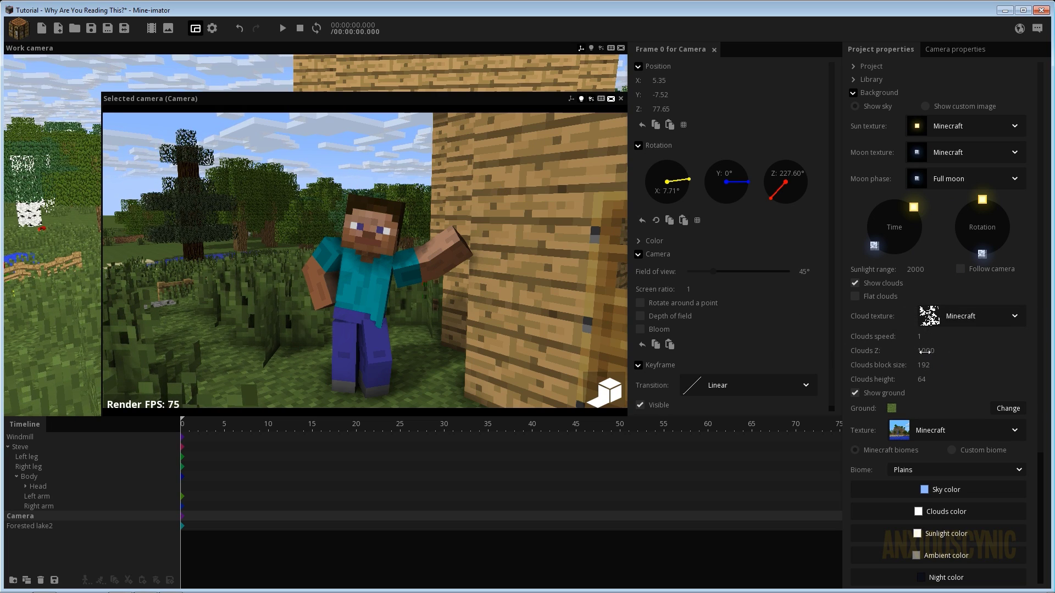
pyautogui.moveTo(881, 350); pyautogui.dragTo(895, 348)
pyautogui.click(926, 351)
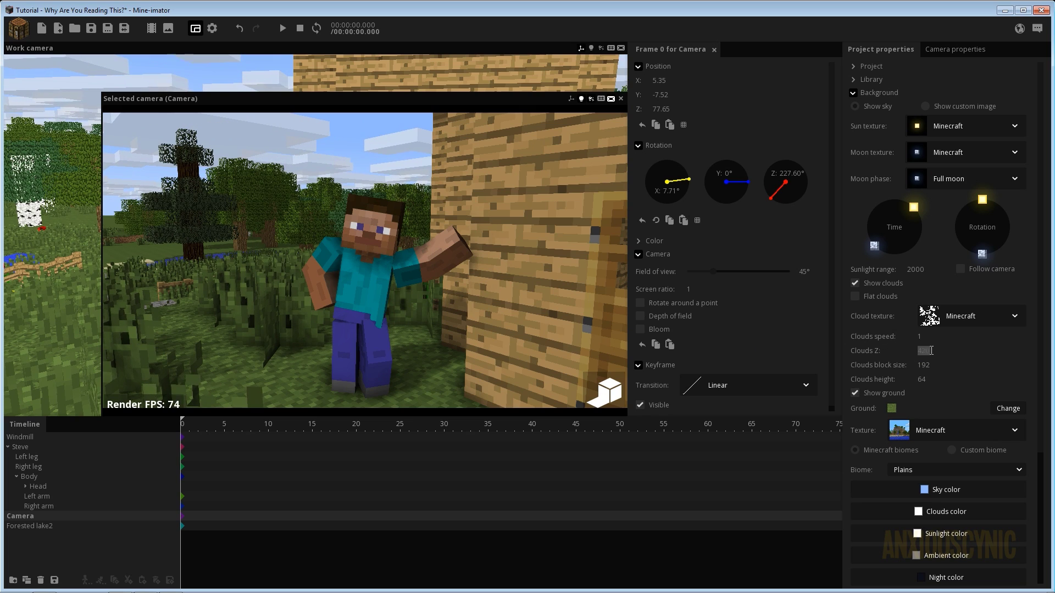
pyautogui.write('450')
pyautogui.press('Return')
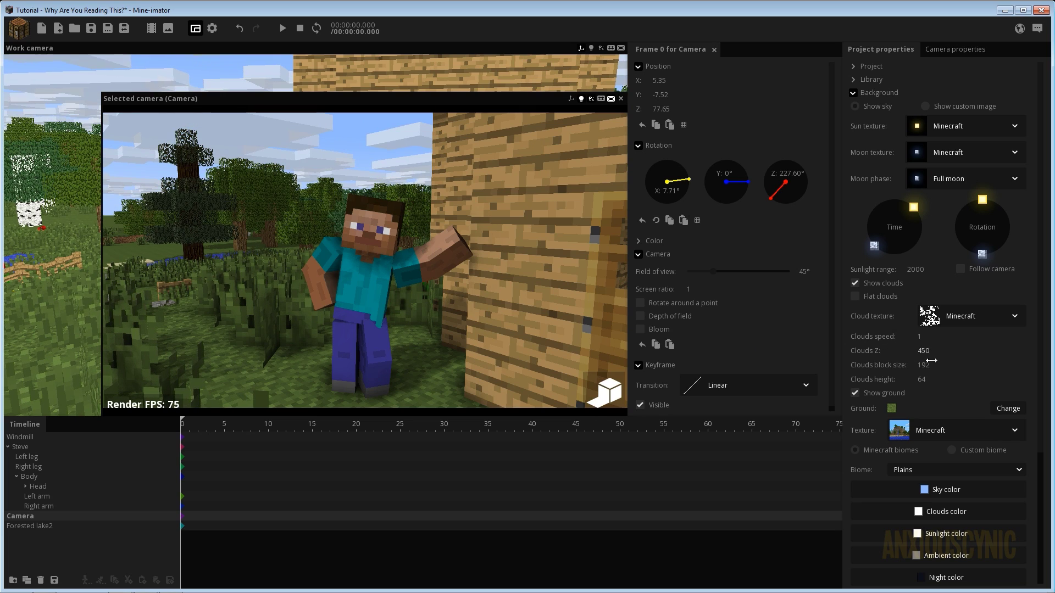
# Set the clouds block size to 300 and the clouds height to 150.
pyautogui.click(928, 364)
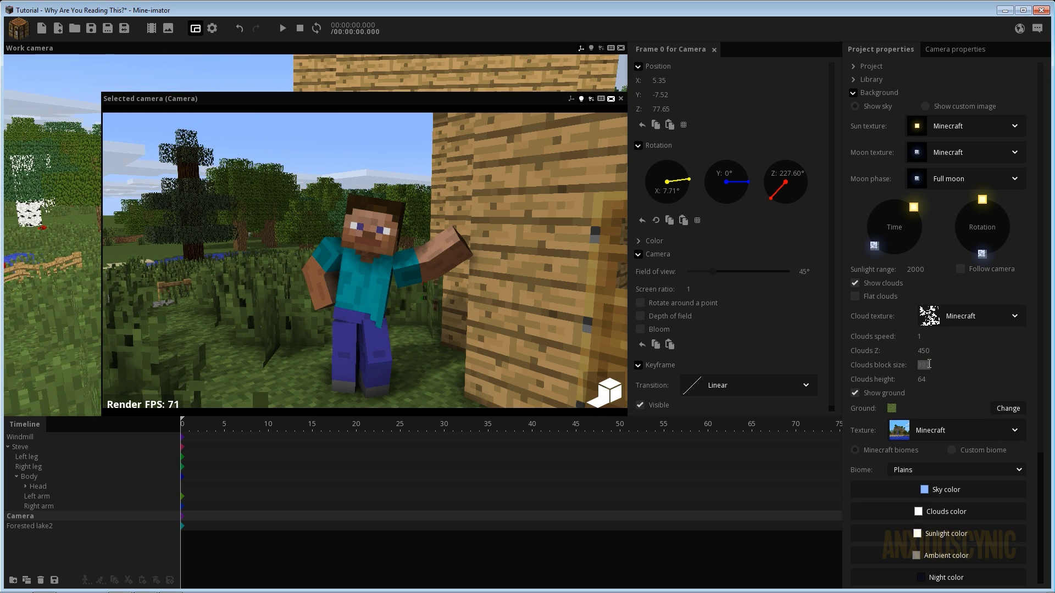
pyautogui.write('300')
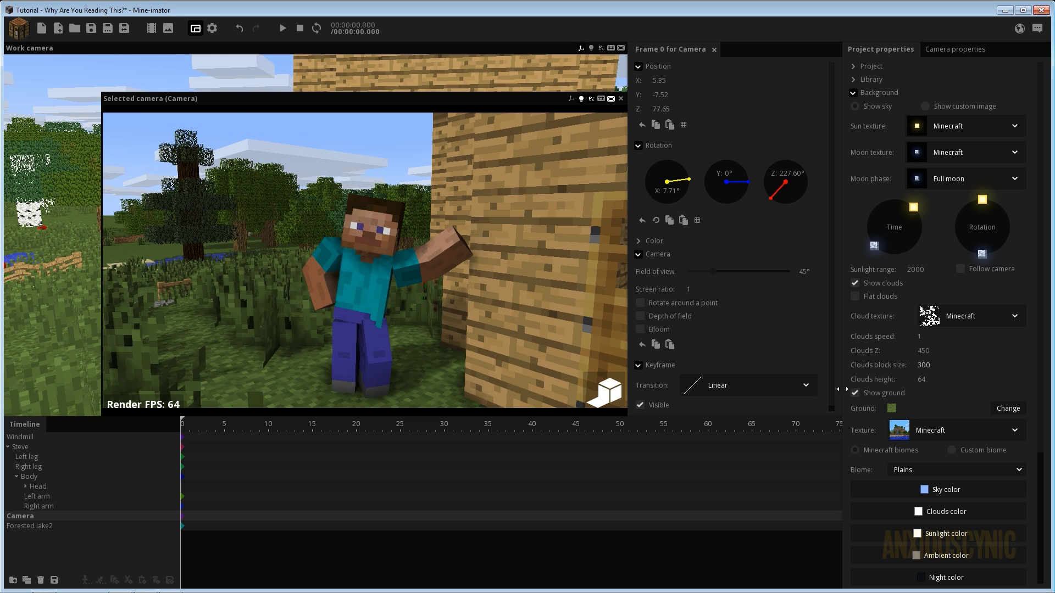
pyautogui.moveTo(922, 379); pyautogui.dragTo(937, 379)
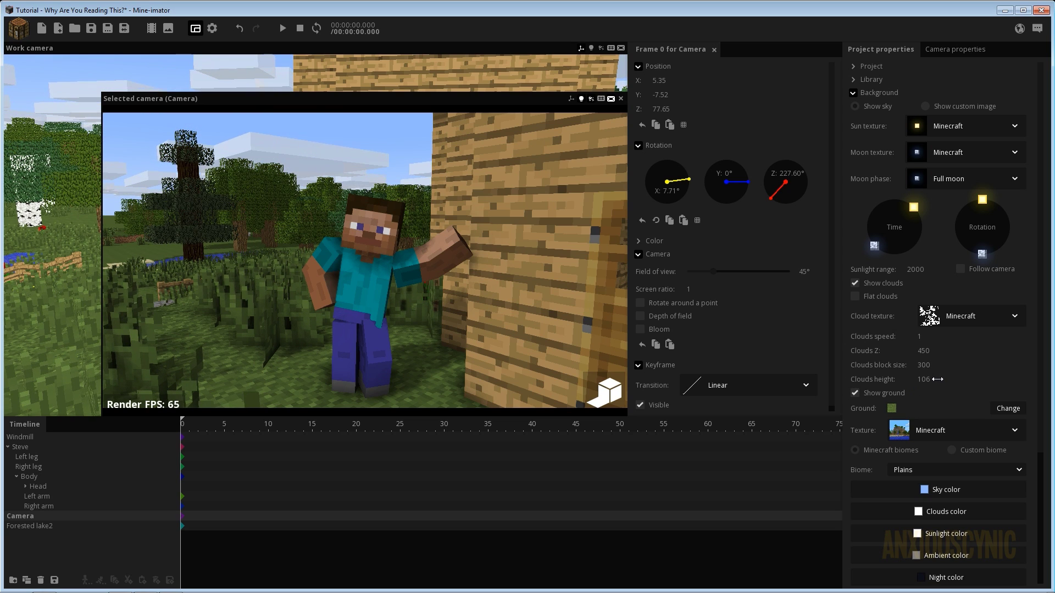
pyautogui.click(929, 380)
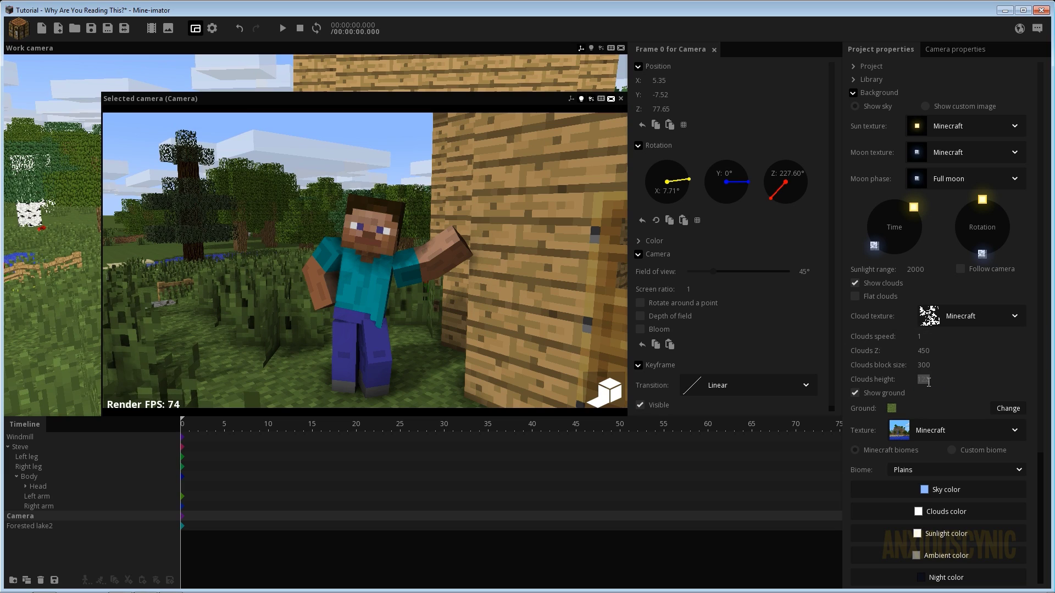
pyautogui.write('4')
pyautogui.press('BackSpace')
pyautogui.write('150')
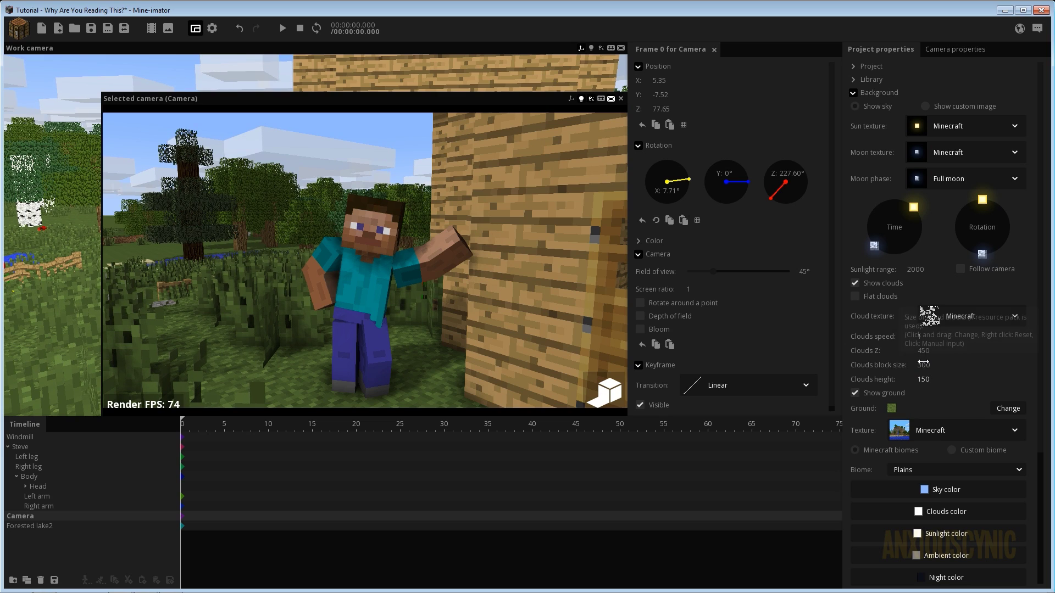
# Set Clouds Z to 550 and save the project.
pyautogui.moveTo(925, 350); pyautogui.dragTo(930, 350)
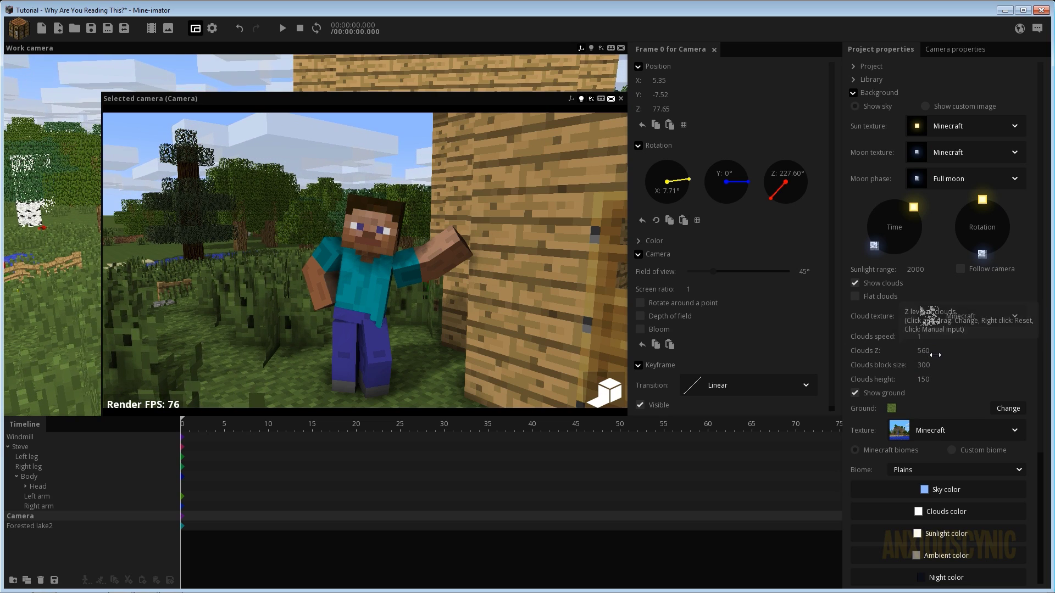
pyautogui.click(921, 349)
pyautogui.write('530')
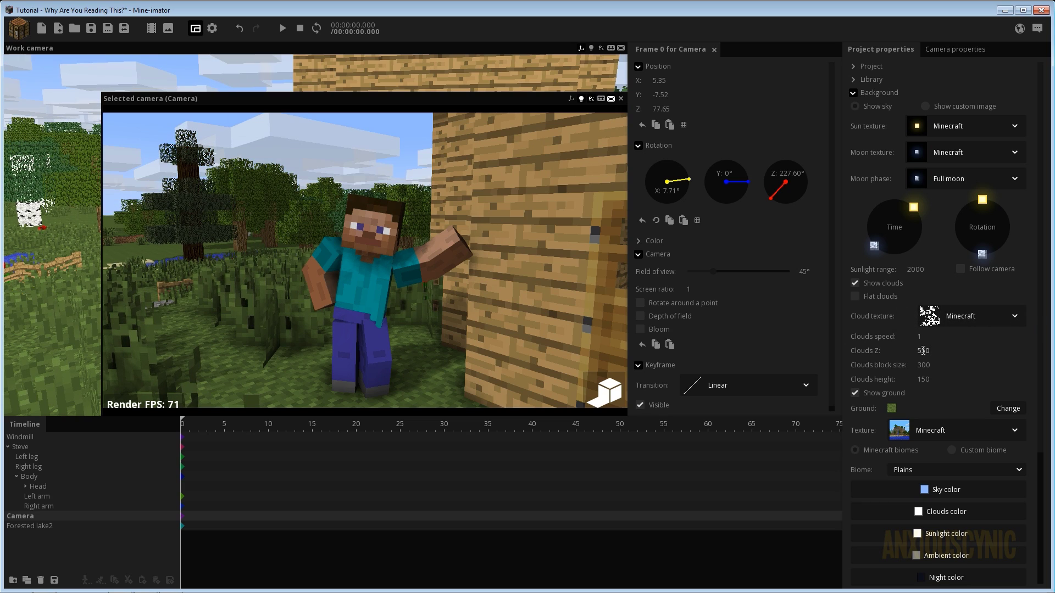
pyautogui.click(91, 28)
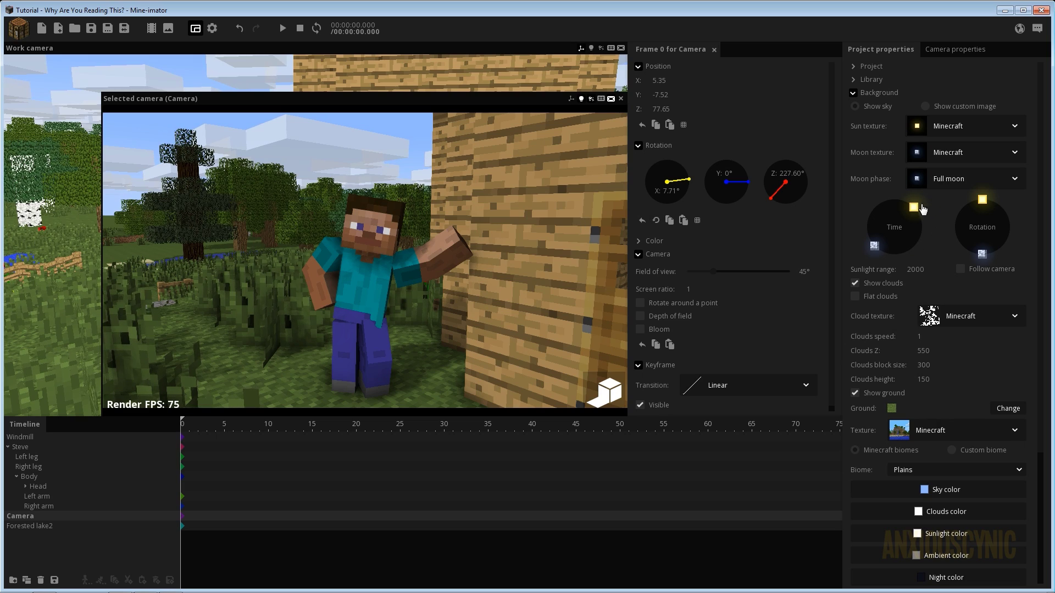
# Move the sun to the opposite side of noon on the Time dial and rotate the sky so sunlight falls on Steve's front.
pyautogui.moveTo(915, 208); pyautogui.dragTo(850, 192)
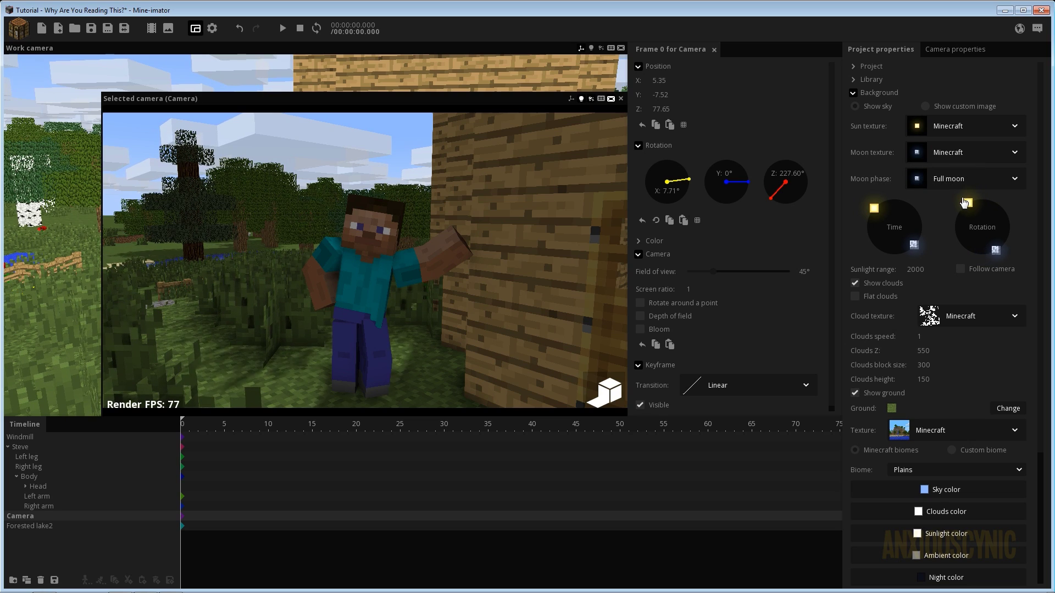
pyautogui.moveTo(987, 194); pyautogui.dragTo(1013, 273)
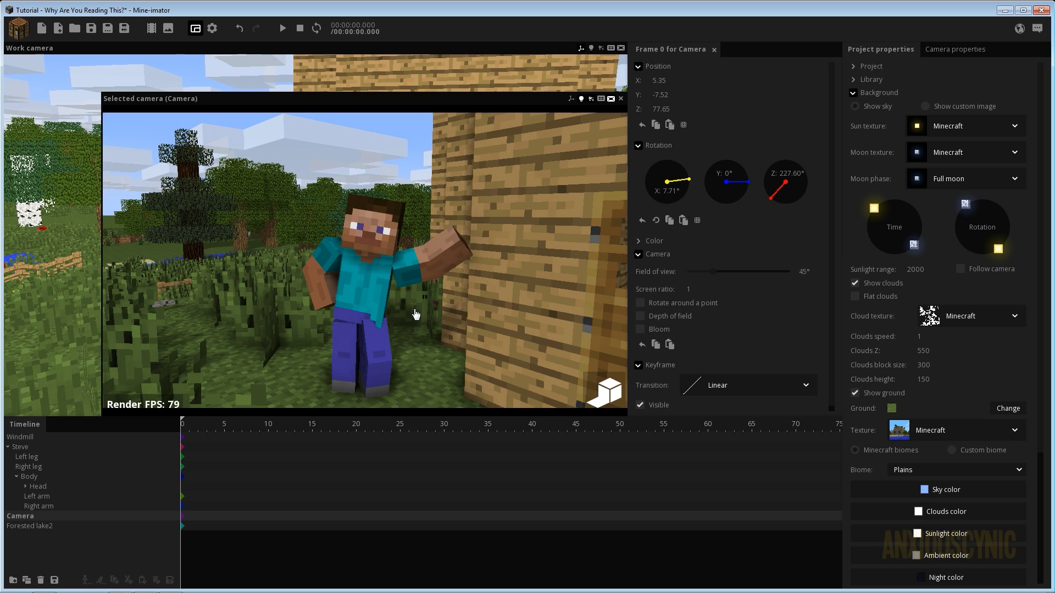
# Change the sunlight color to the pale warm yellow FFF9E3 and save the project.
pyautogui.scroll(-1, 1044, 257)
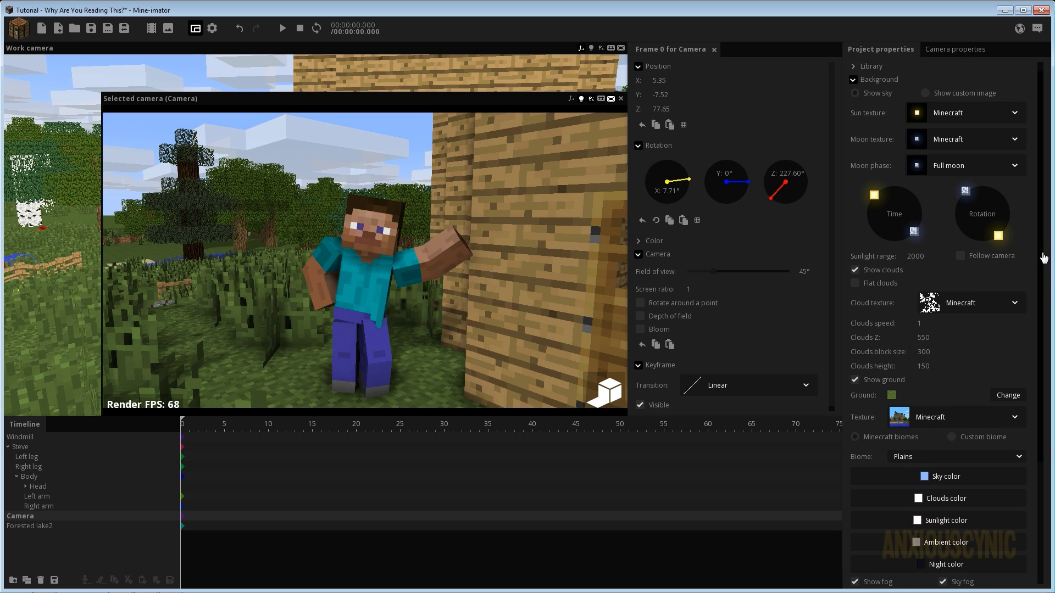
pyautogui.scroll(-3, 1044, 258)
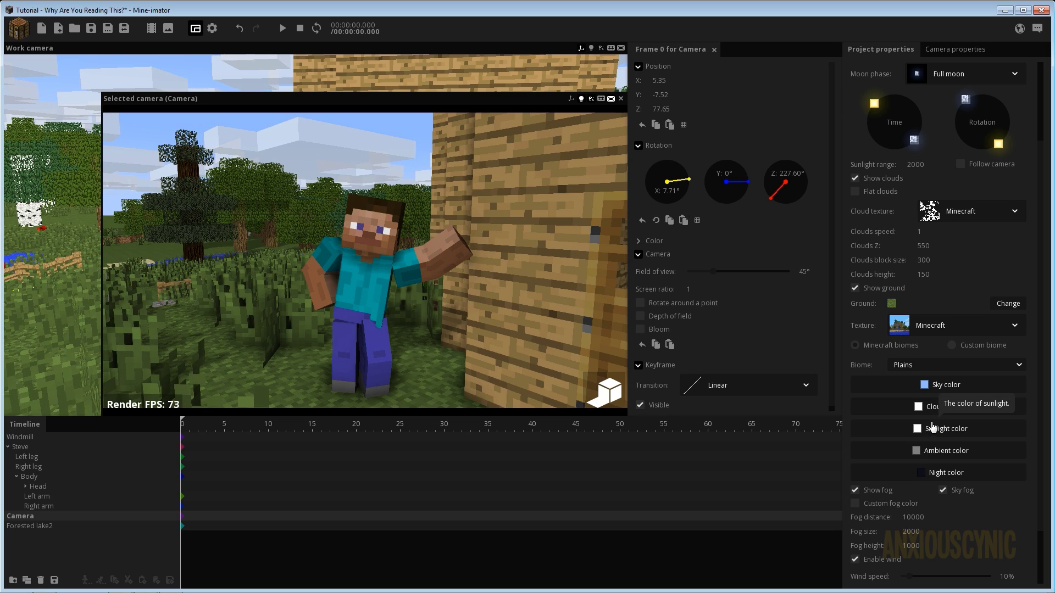
pyautogui.click(929, 434)
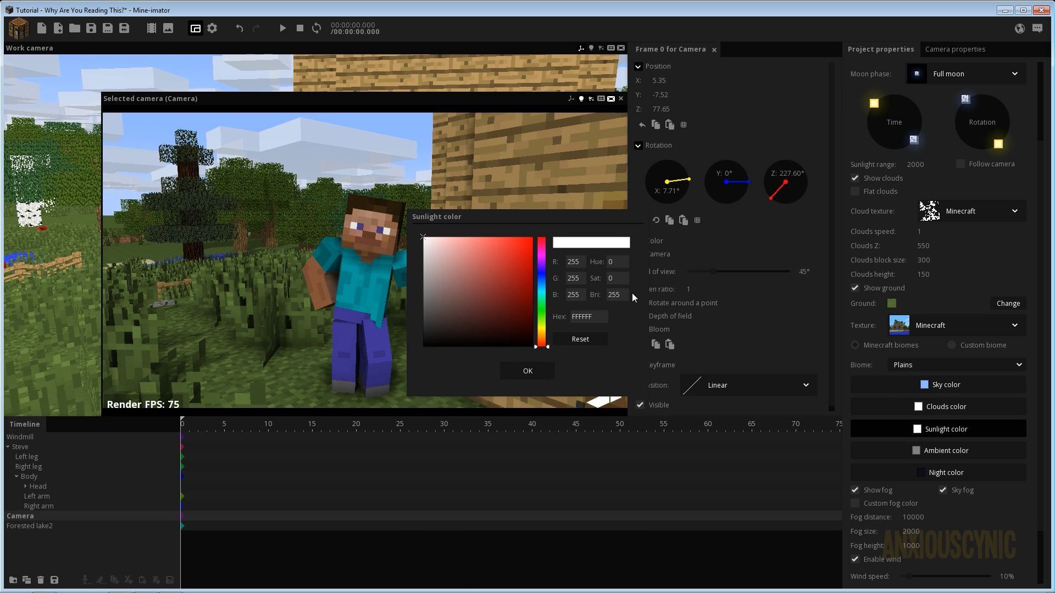
pyautogui.moveTo(544, 333); pyautogui.dragTo(538, 335)
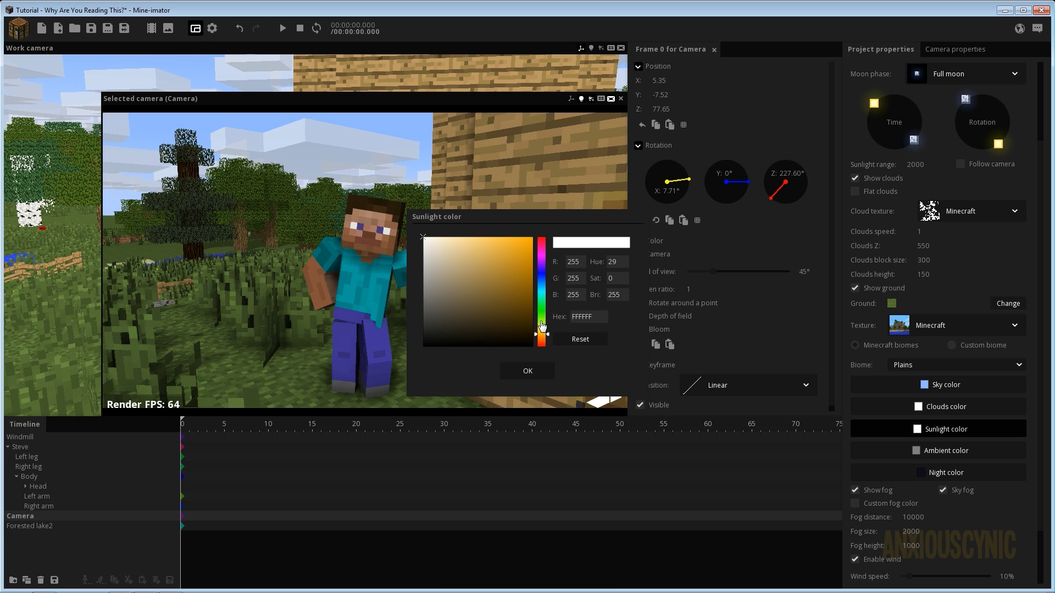
pyautogui.click(539, 332)
pyautogui.click(463, 249)
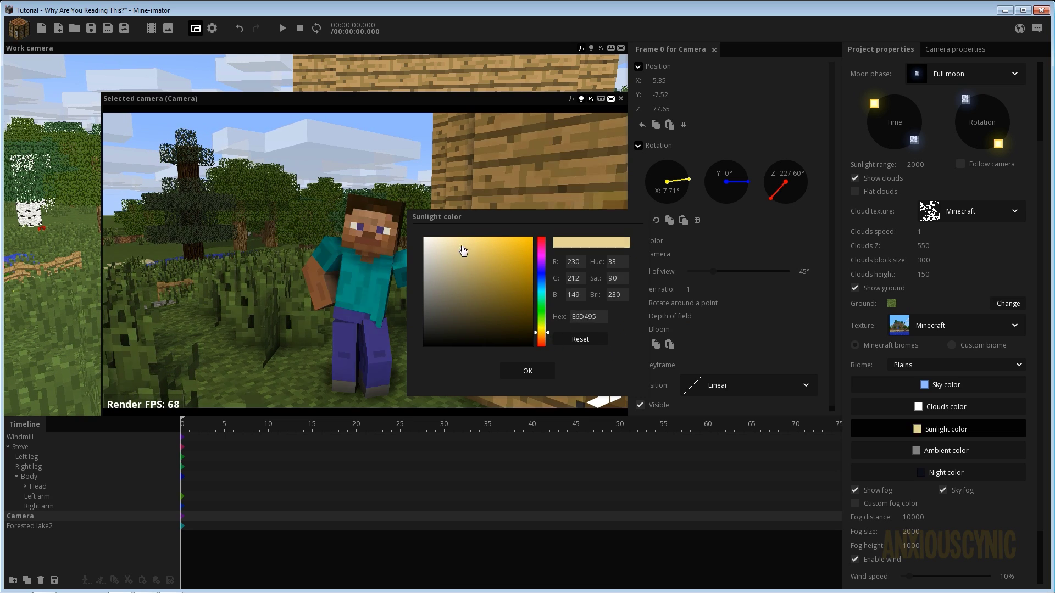
pyautogui.moveTo(463, 249); pyautogui.dragTo(437, 233)
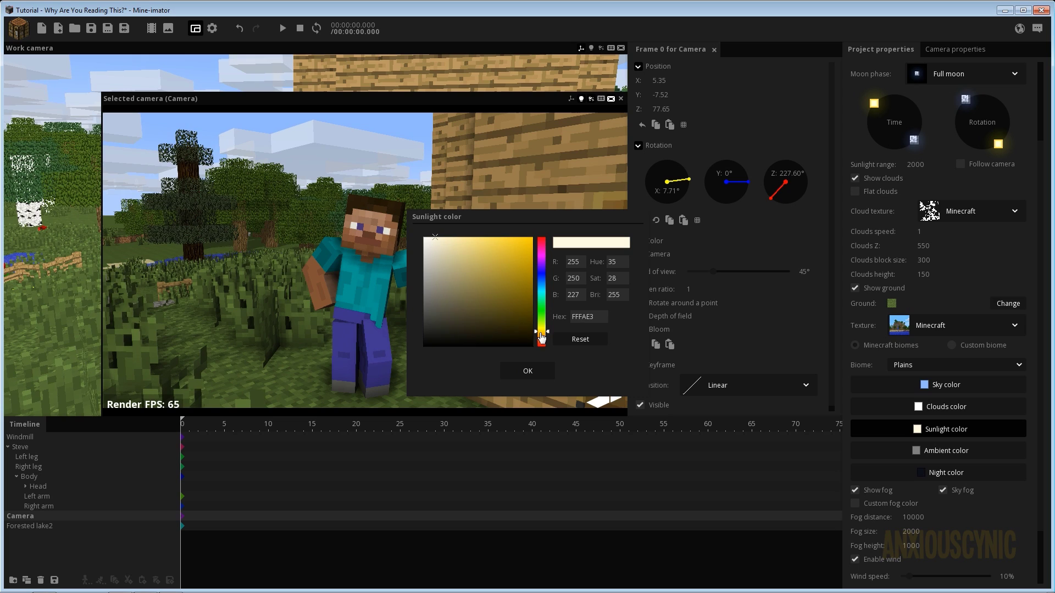
pyautogui.moveTo(540, 333)
pyautogui.mouseDown()
pyautogui.moveTo(541, 345)
pyautogui.moveTo(540, 332)
pyautogui.mouseUp()
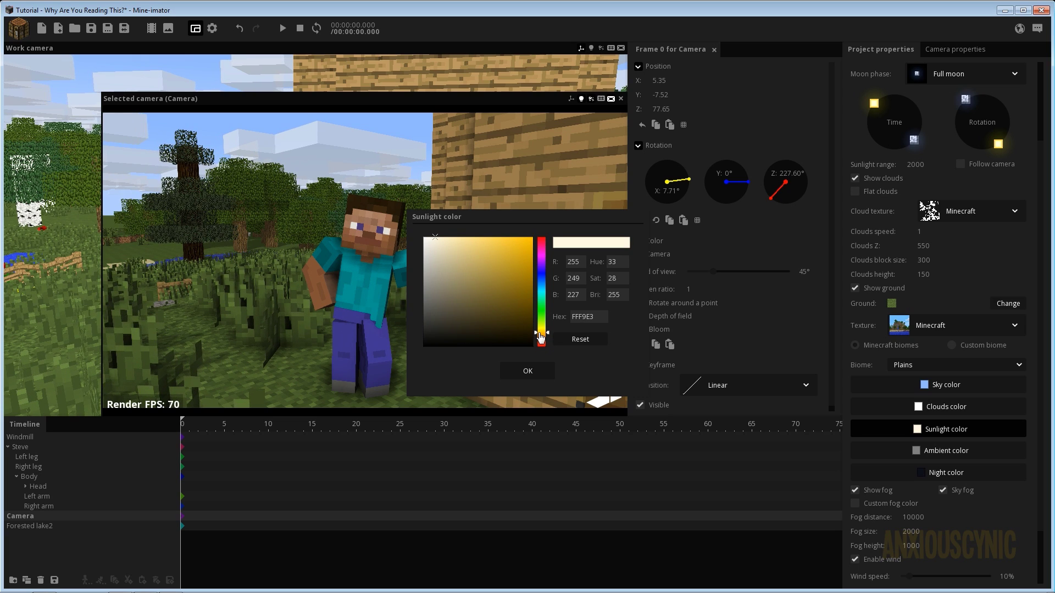
pyautogui.click(528, 371)
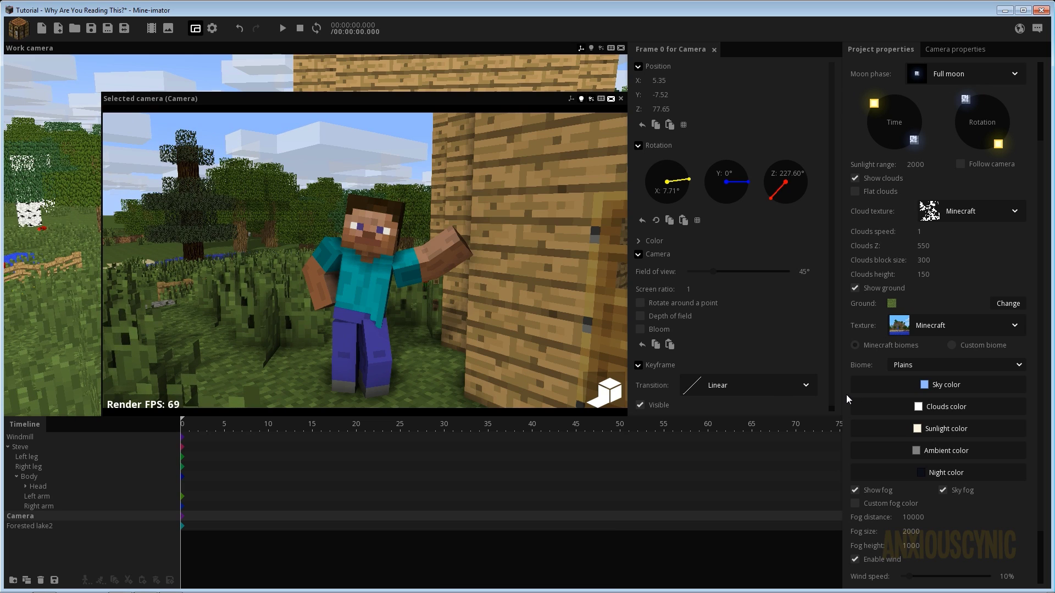
pyautogui.click(91, 29)
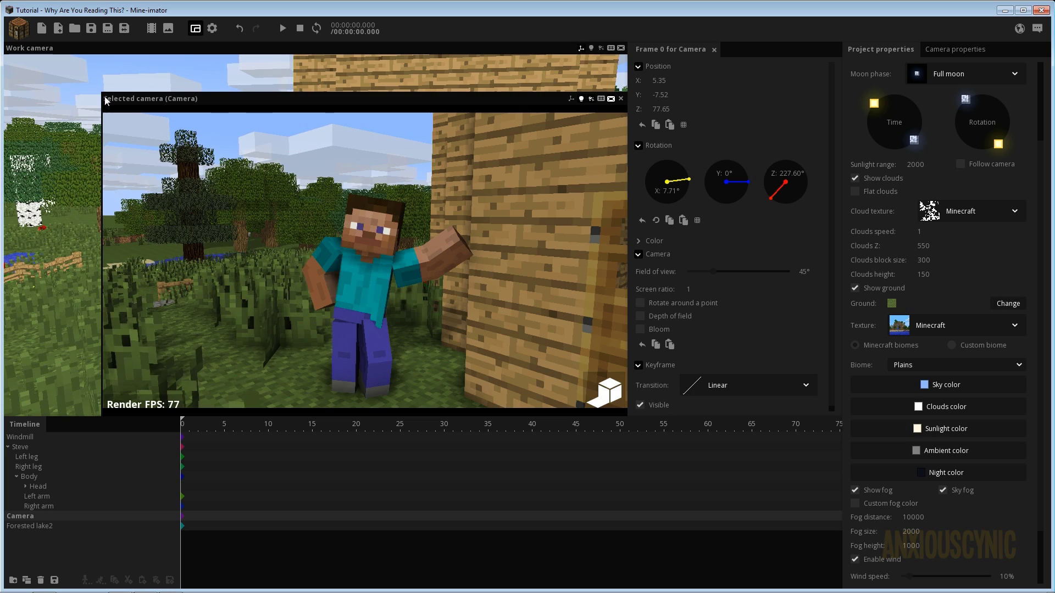
# Shrink the secondary camera view and examine the shadow buffer sizes in the render settings.
pyautogui.moveTo(99, 92); pyautogui.dragTo(377, 268)
pyautogui.click(212, 29)
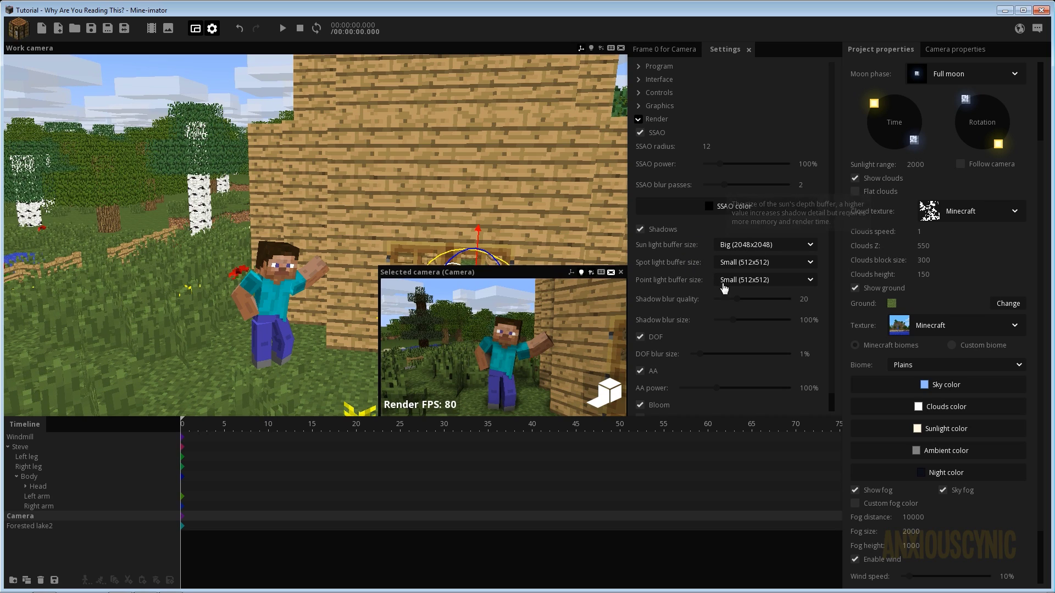
pyautogui.moveTo(755, 288)
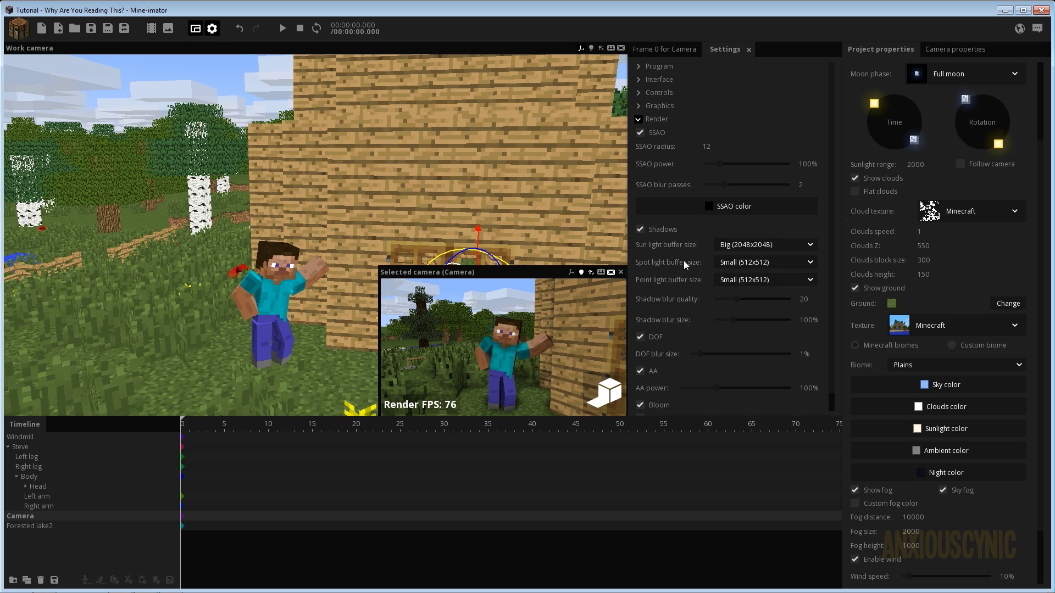
pyautogui.click(642, 119)
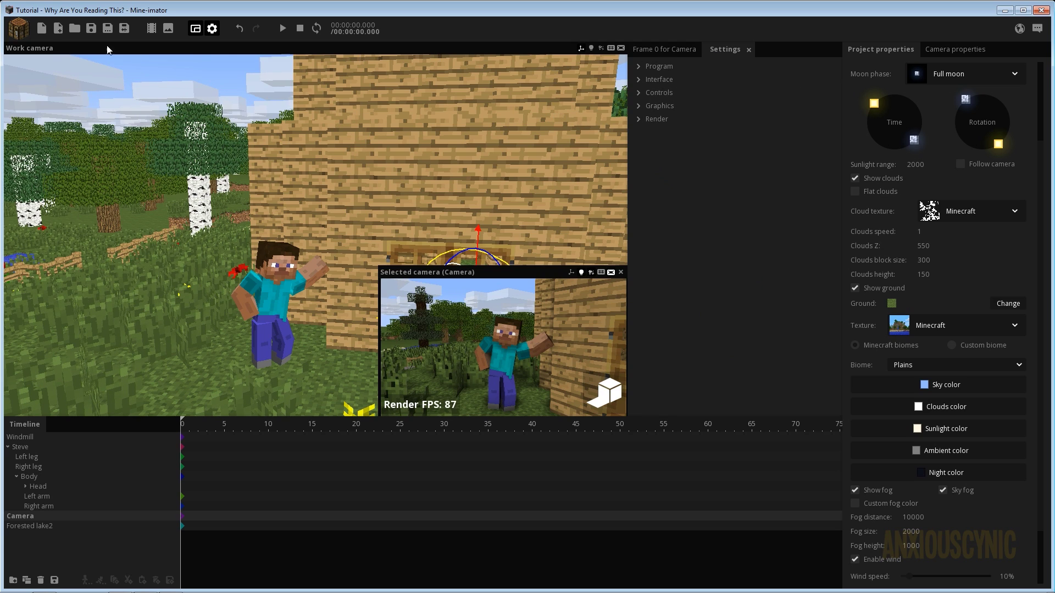
# Add a point light to the scene and place it near the ground in front of Steve.
pyautogui.click(19, 29)
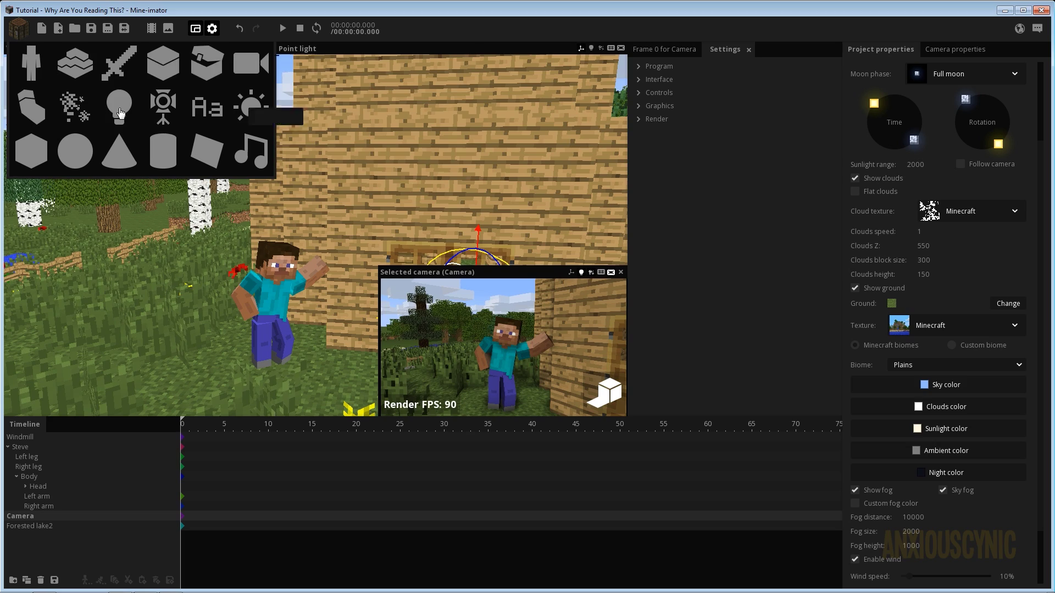
pyautogui.moveTo(119, 114); pyautogui.dragTo(48, 540)
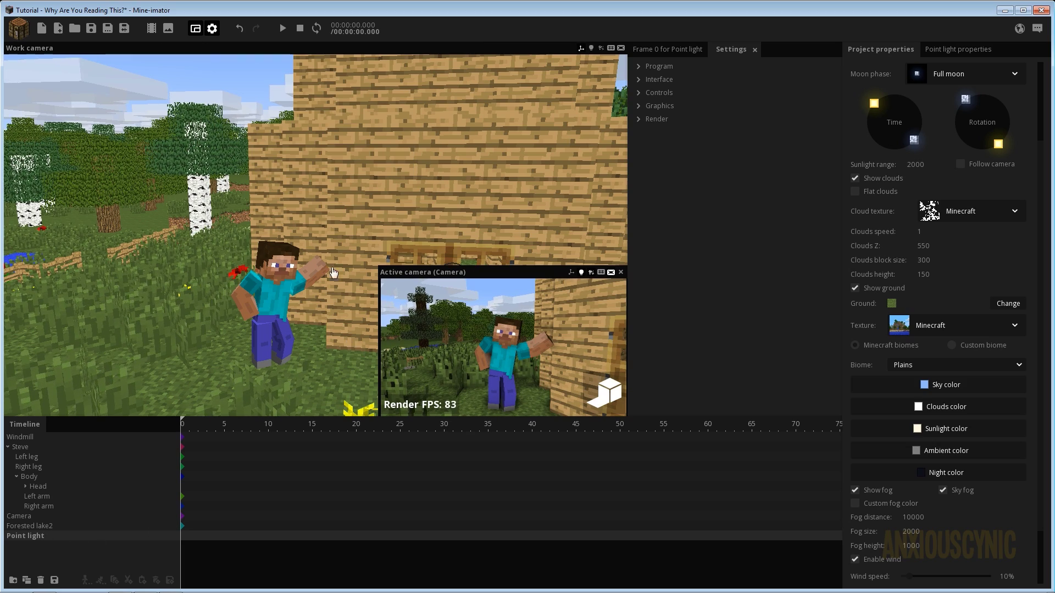
pyautogui.moveTo(334, 273); pyautogui.dragTo(306, 250, button='right')
pyautogui.moveTo(288, 317); pyautogui.dragTo(137, 306)
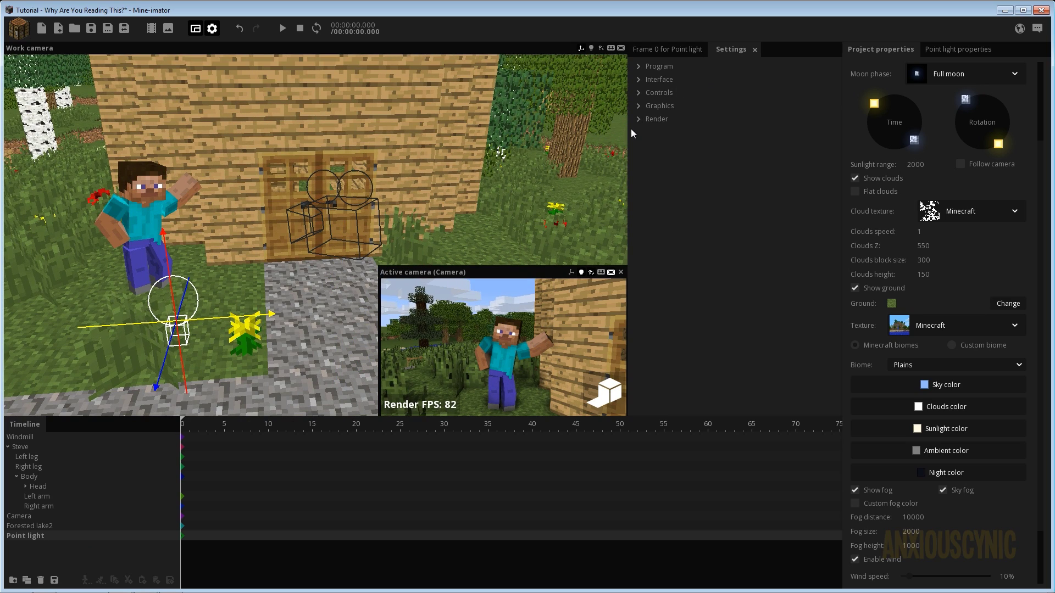
# Enlarge the work view and the camera preview, and turn off the preview's exported-video aspect ratio.
pyautogui.moveTo(629, 129); pyautogui.dragTo(775, 143)
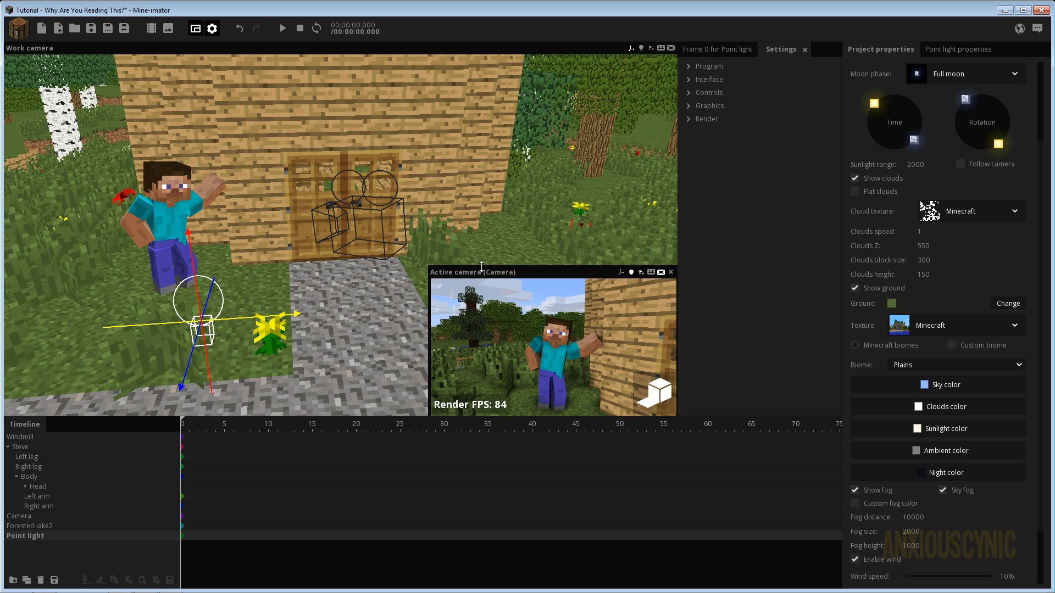
pyautogui.moveTo(481, 266); pyautogui.dragTo(544, 183)
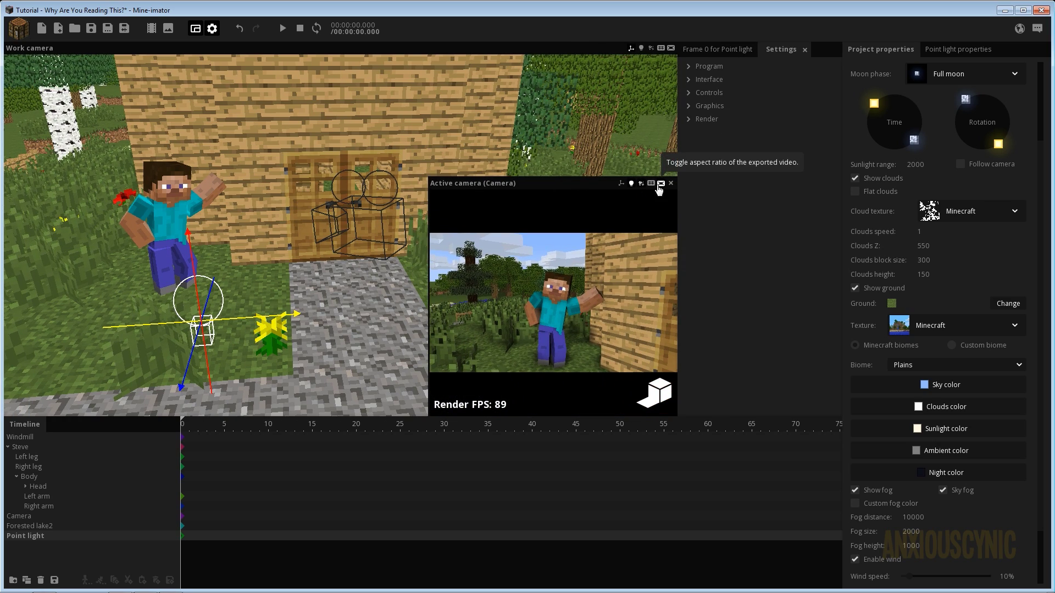
pyautogui.click(661, 184)
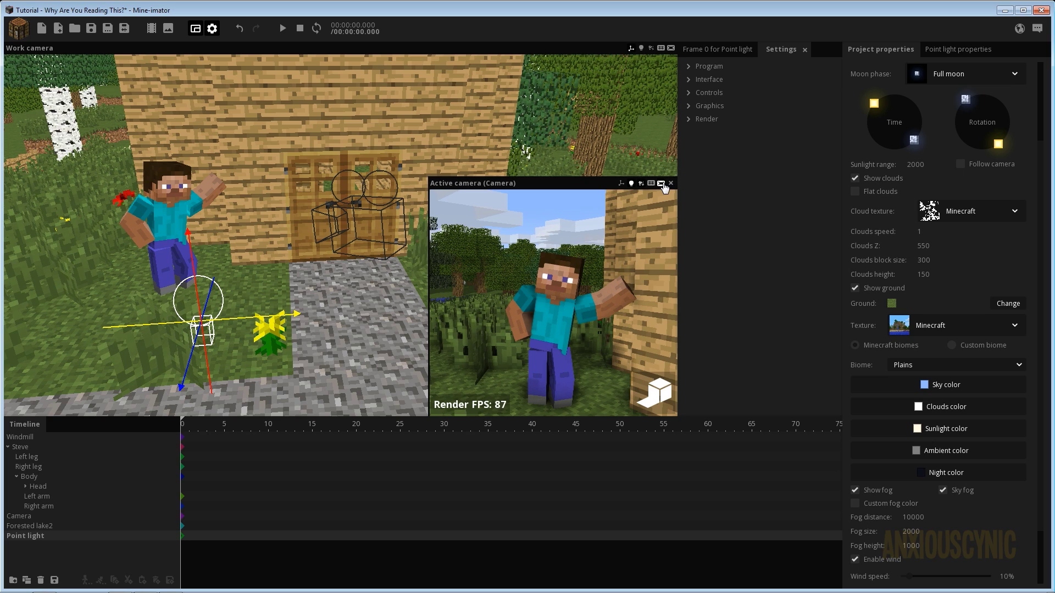
# Compare the camera preview with the exported-video aspect ratio on and off, and make the preview taller.
pyautogui.click(661, 183)
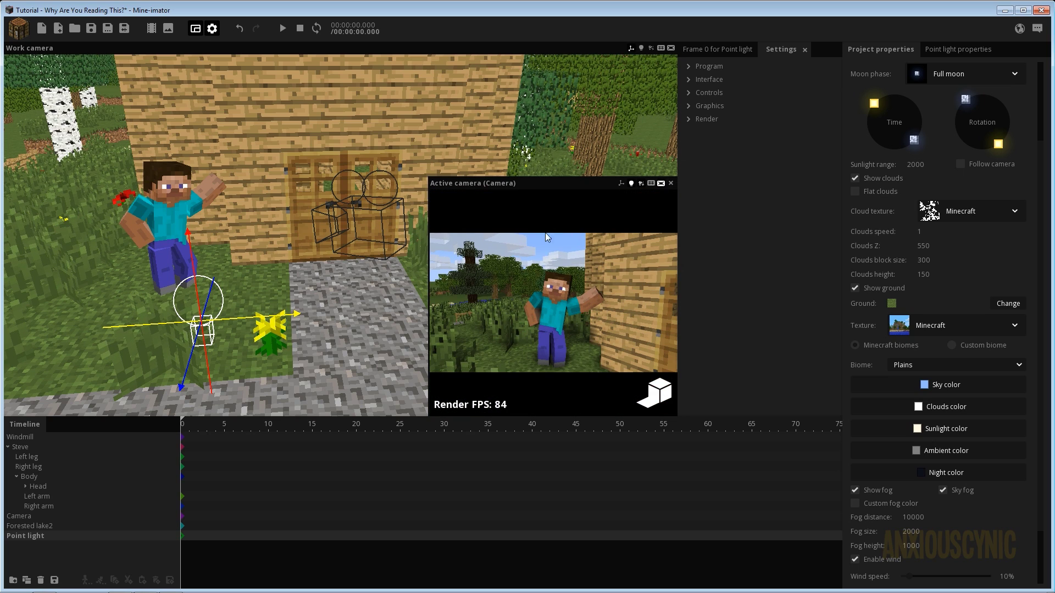
pyautogui.click(660, 184)
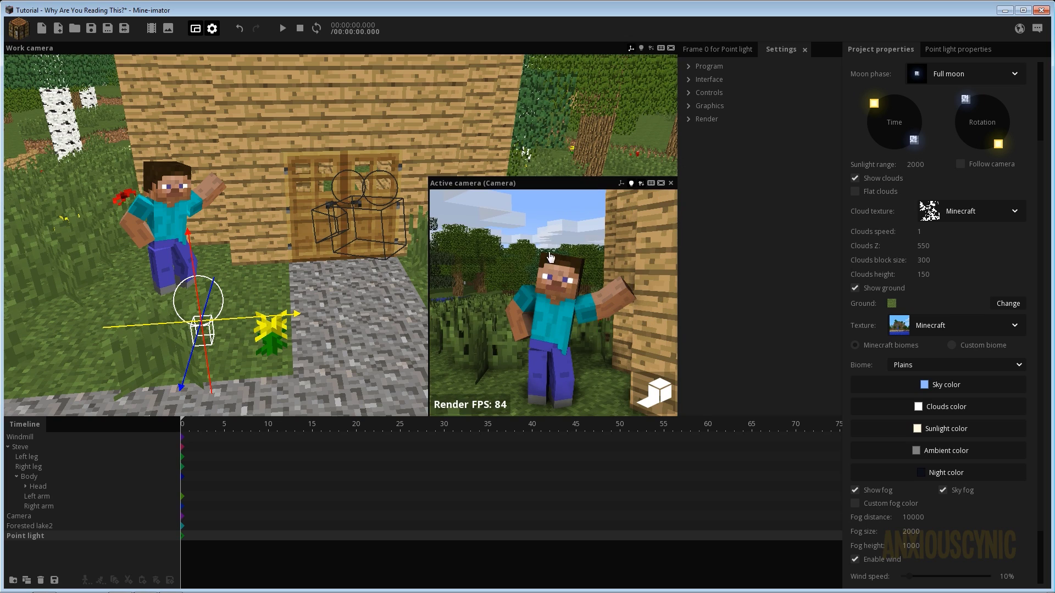
pyautogui.moveTo(500, 177); pyautogui.dragTo(500, 86)
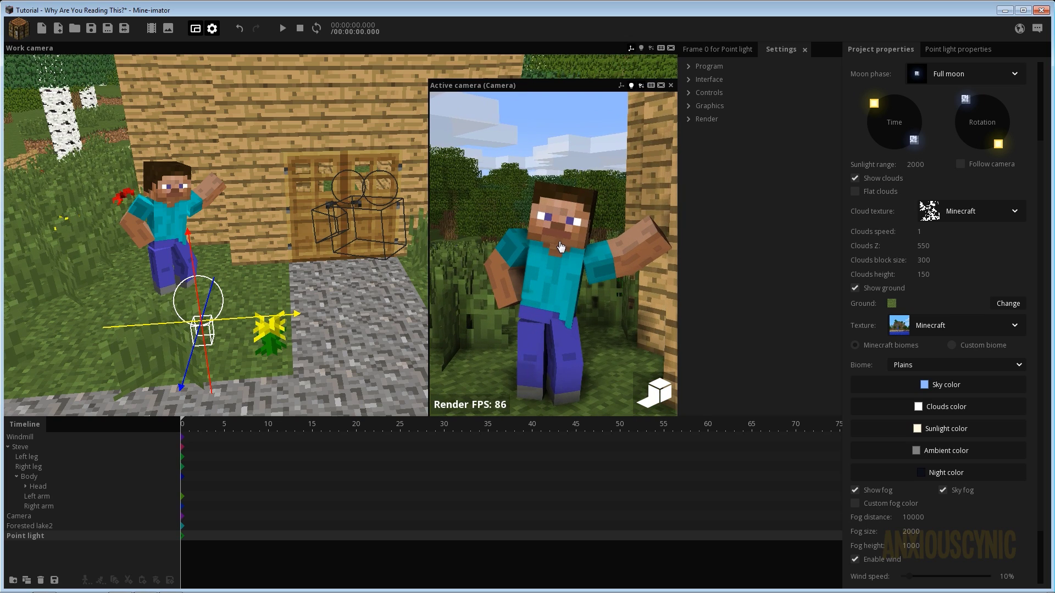
# Move the point light over beside the house door near the camera object, and lower it slightly.
pyautogui.scroll(-2, 561, 247)
pyautogui.moveTo(305, 220); pyautogui.dragTo(221, 165)
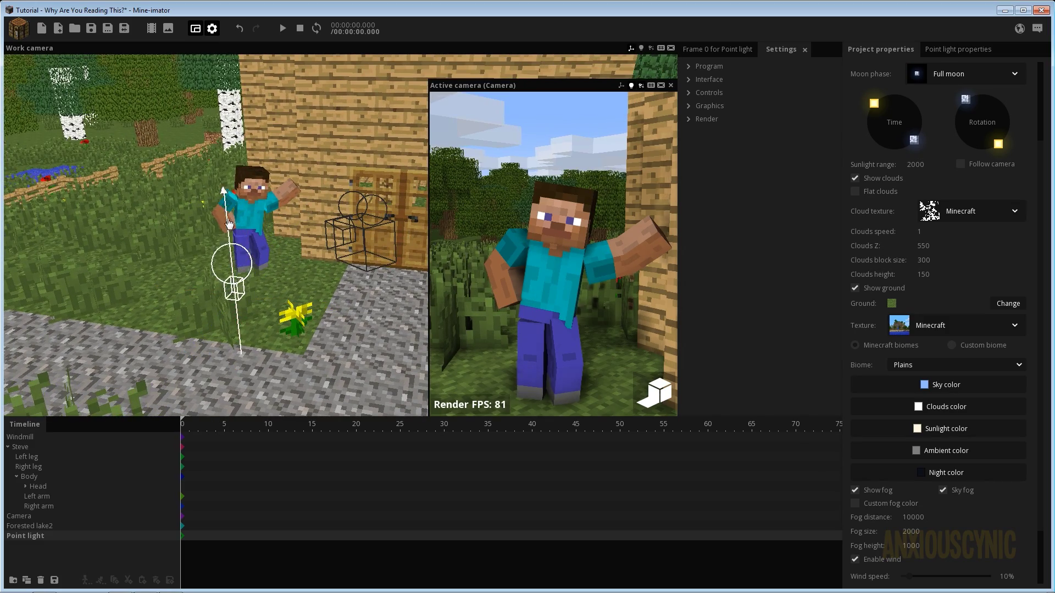
pyautogui.moveTo(249, 221); pyautogui.dragTo(383, 221)
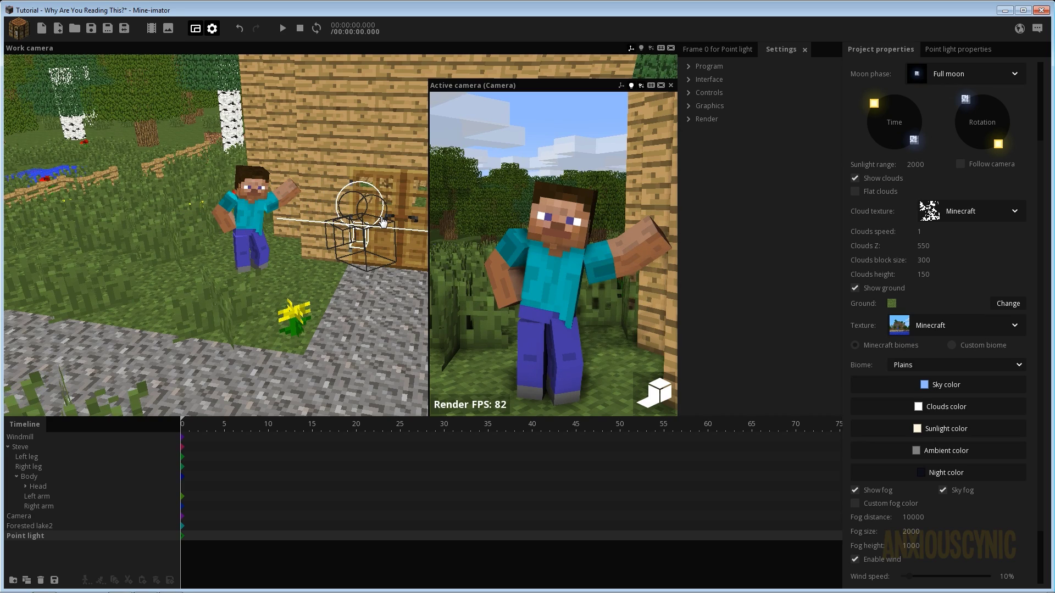
pyautogui.moveTo(363, 271)
pyautogui.mouseDown()
pyautogui.moveTo(365, 212)
pyautogui.moveTo(367, 287)
pyautogui.mouseUp()
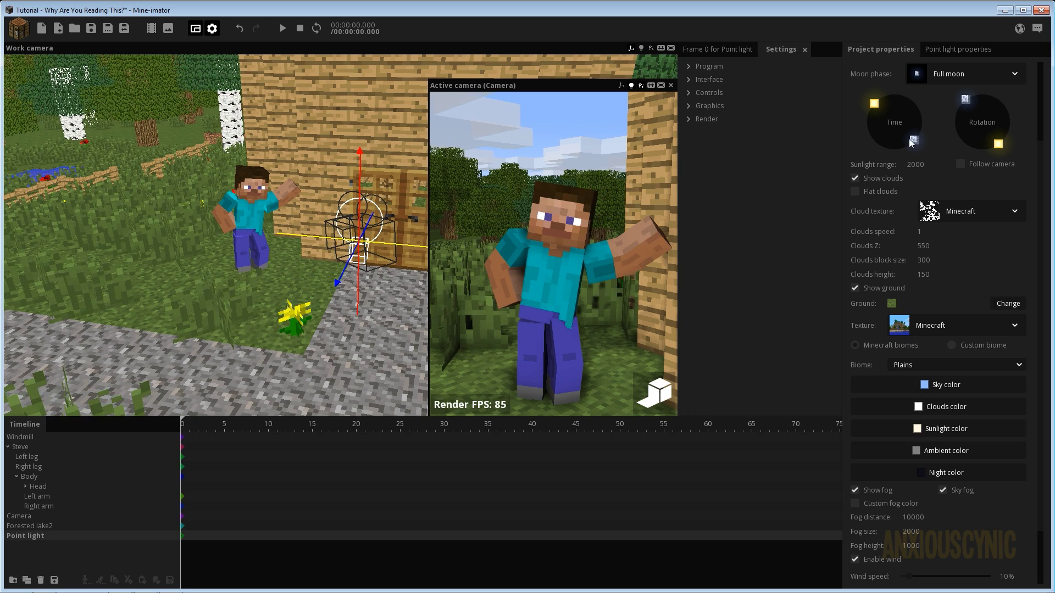
# Examine the point light's graphics properties, switching Cast shadows off and back on, and close the properties.
pyautogui.click(959, 50)
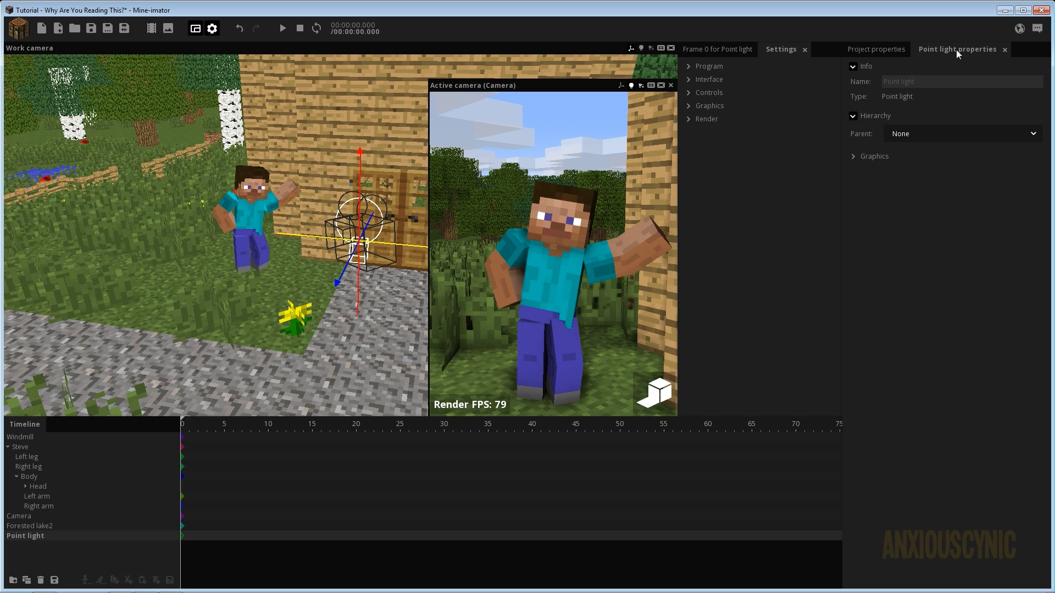
pyautogui.click(873, 157)
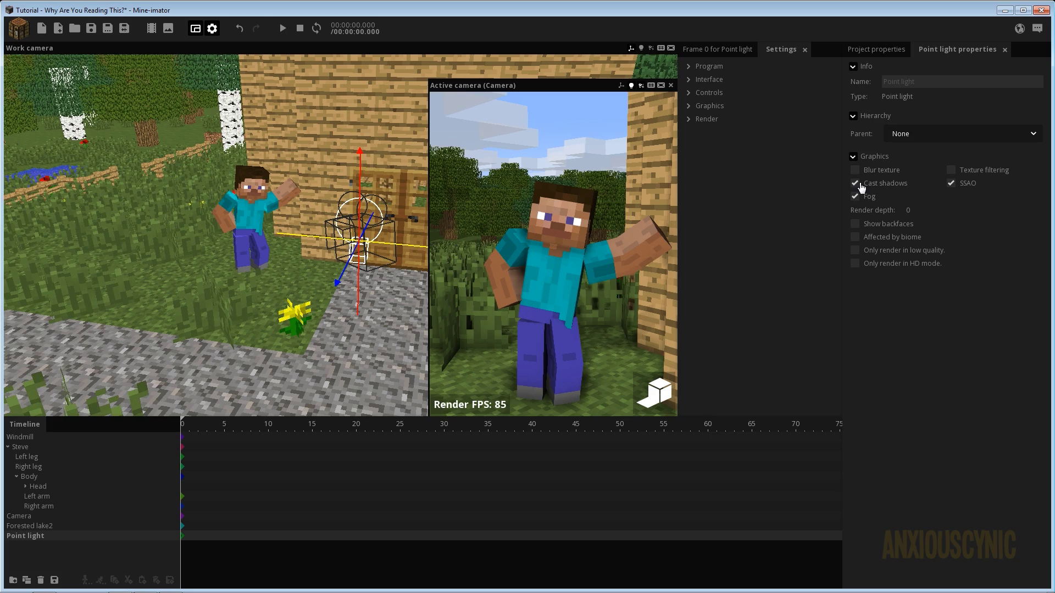
pyautogui.click(860, 187)
pyautogui.moveTo(345, 269)
pyautogui.mouseDown()
pyautogui.moveTo(327, 306)
pyautogui.moveTo(383, 222)
pyautogui.moveTo(359, 259)
pyautogui.mouseUp()
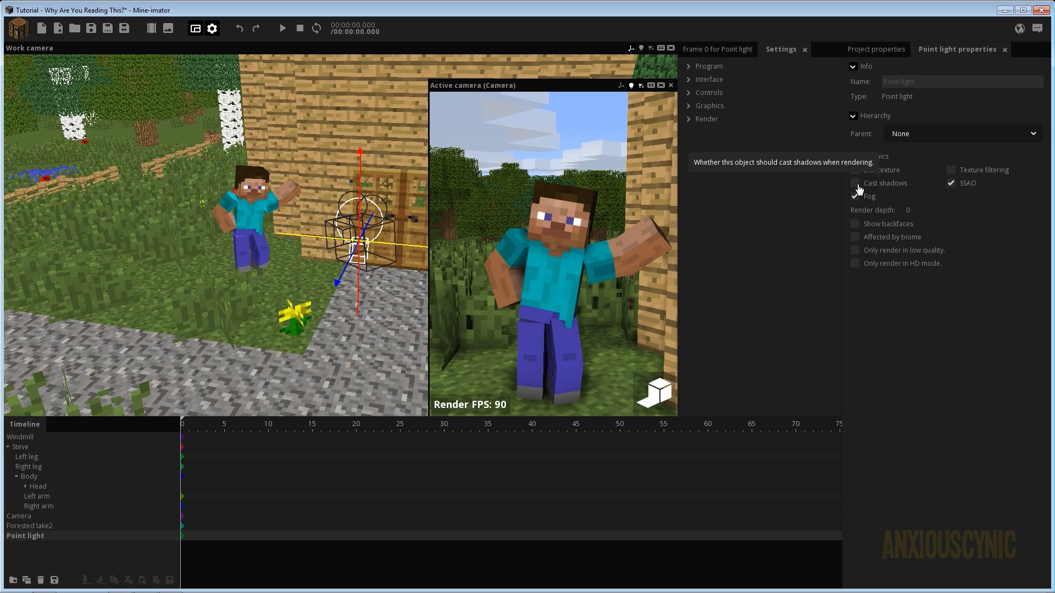
pyautogui.click(857, 185)
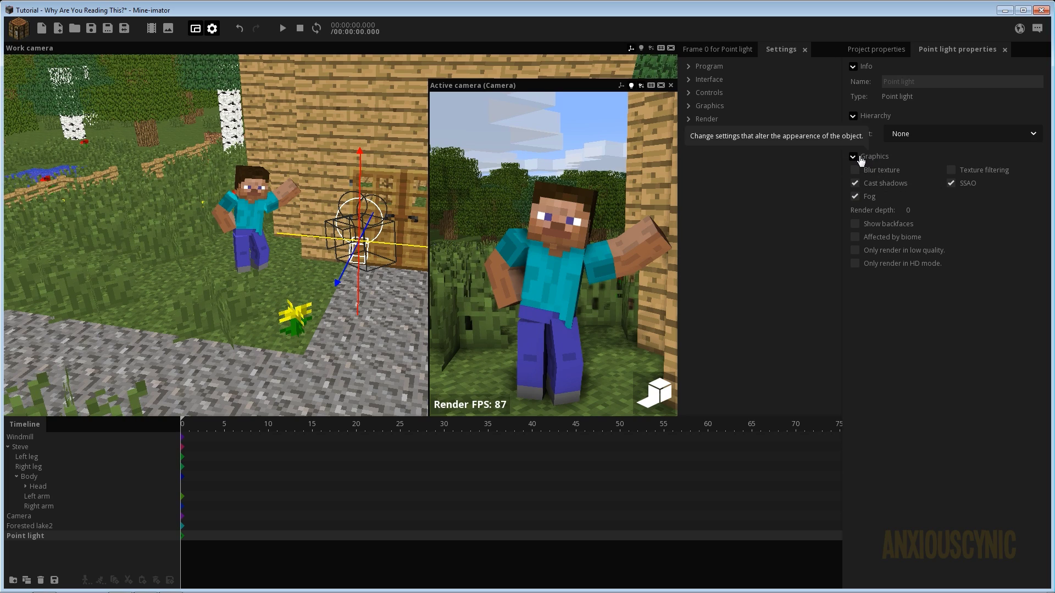
pyautogui.click(861, 158)
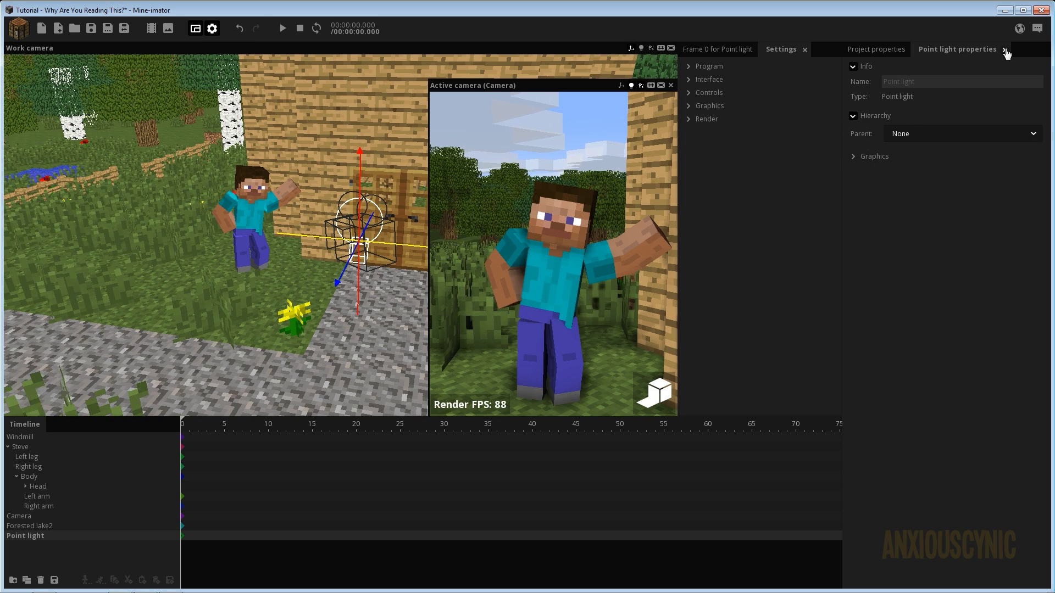
pyautogui.click(1005, 50)
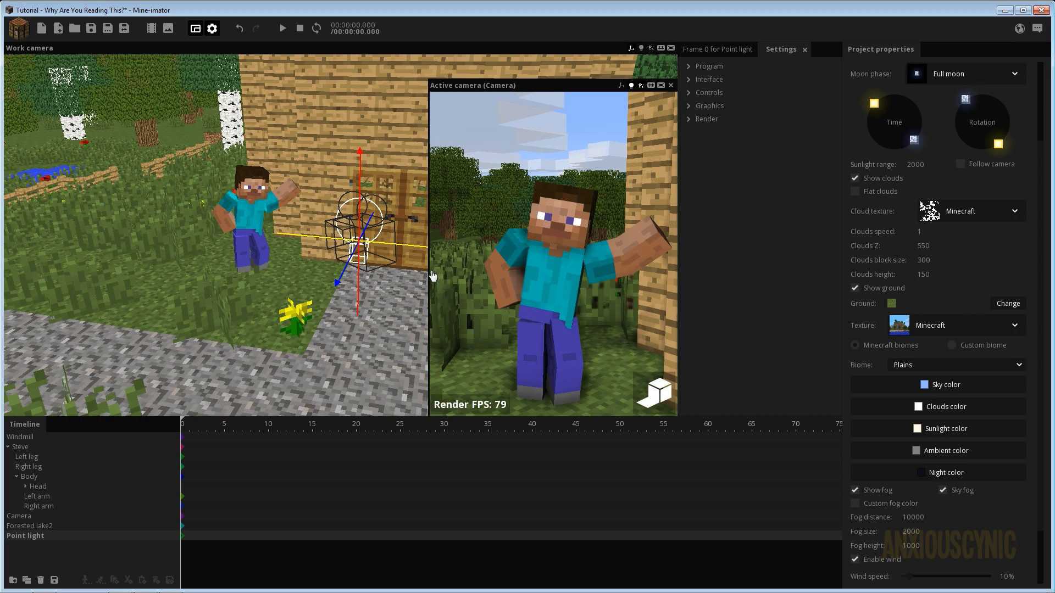
# Shorten the timeline and widen the camera preview with its exported-video aspect ratio turned back on.
pyautogui.moveTo(398, 417); pyautogui.dragTo(399, 495)
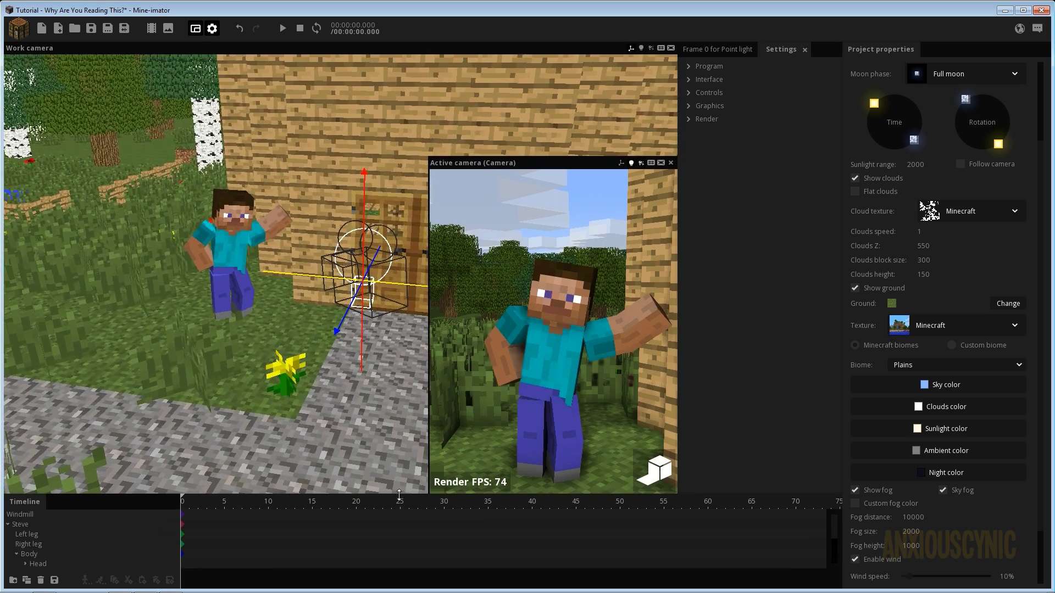
pyautogui.click(662, 163)
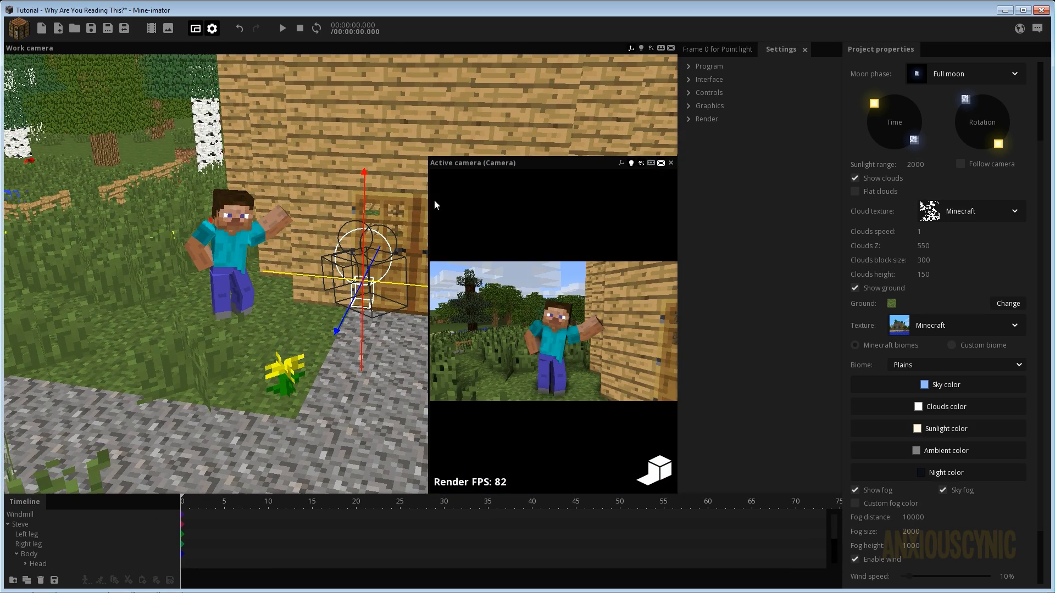
pyautogui.moveTo(441, 157); pyautogui.dragTo(338, 316)
pyautogui.moveTo(317, 271); pyautogui.dragTo(228, 242)
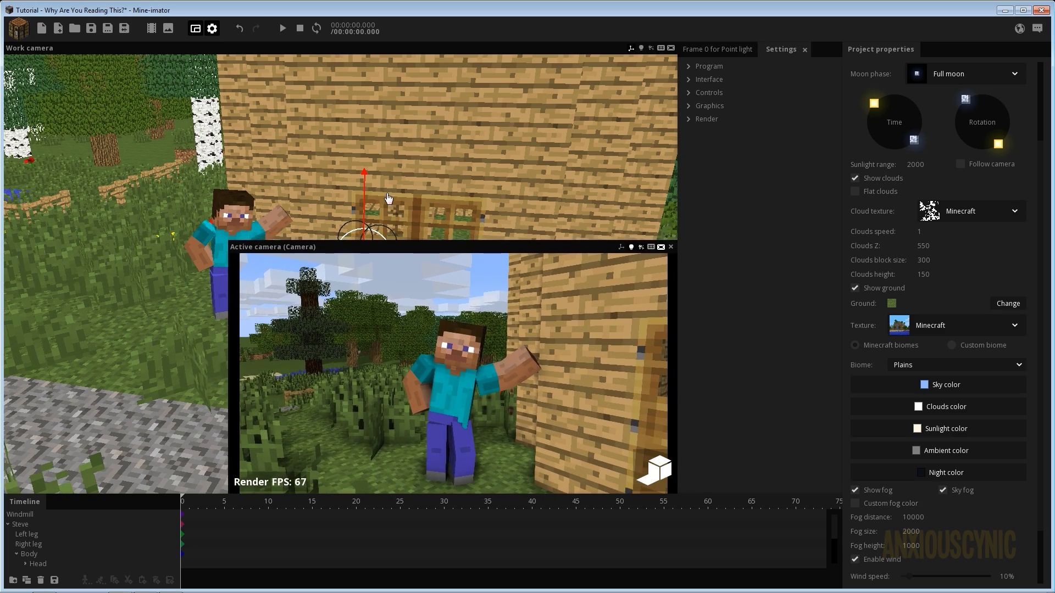
pyautogui.scroll(-6, 466, 158)
pyautogui.moveTo(466, 158)
pyautogui.mouseDown()
pyautogui.moveTo(465, 179)
pyautogui.moveTo(462, 162)
pyautogui.mouseUp()
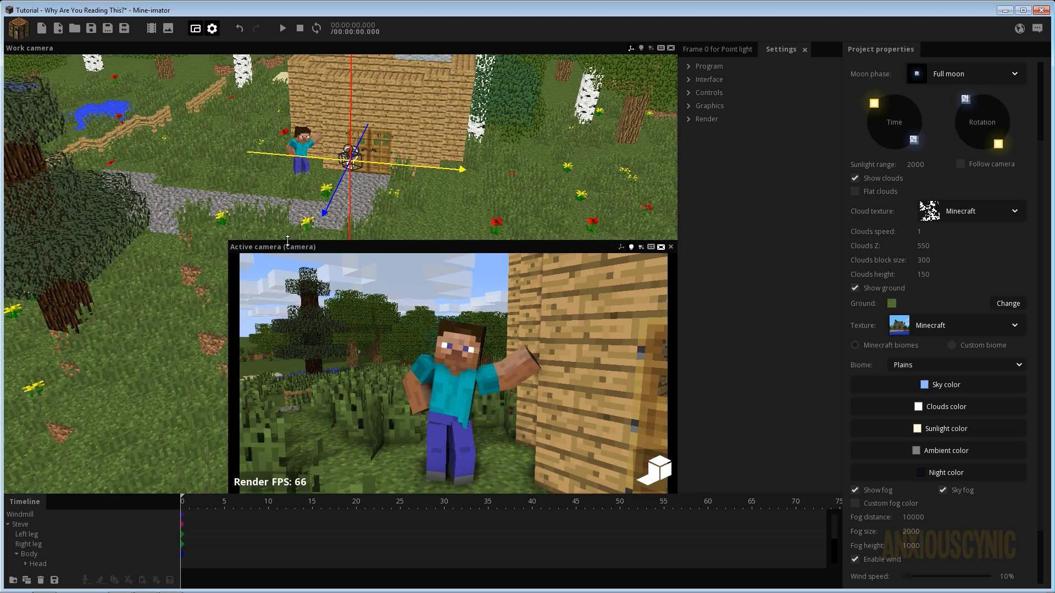
pyautogui.moveTo(287, 240); pyautogui.dragTo(287, 226)
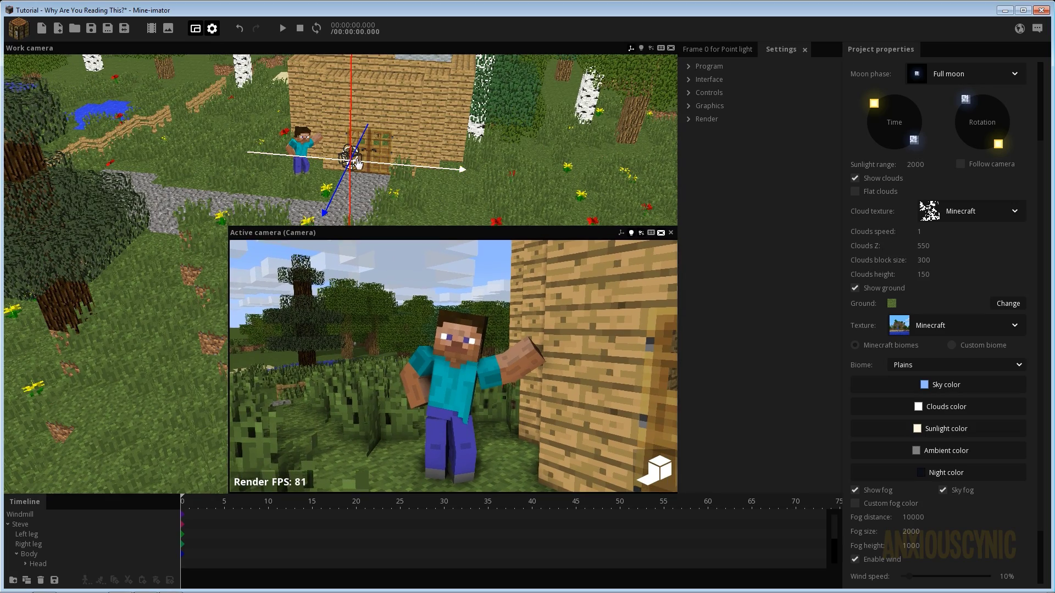
# Reposition the point light in front of the house door at about X 7.72, Y -7.52, Z 78.47.
pyautogui.moveTo(371, 169)
pyautogui.mouseDown()
pyautogui.moveTo(338, 166)
pyautogui.moveTo(375, 168)
pyautogui.moveTo(348, 162)
pyautogui.moveTo(357, 164)
pyautogui.mouseUp()
pyautogui.moveTo(361, 206); pyautogui.dragTo(367, 194)
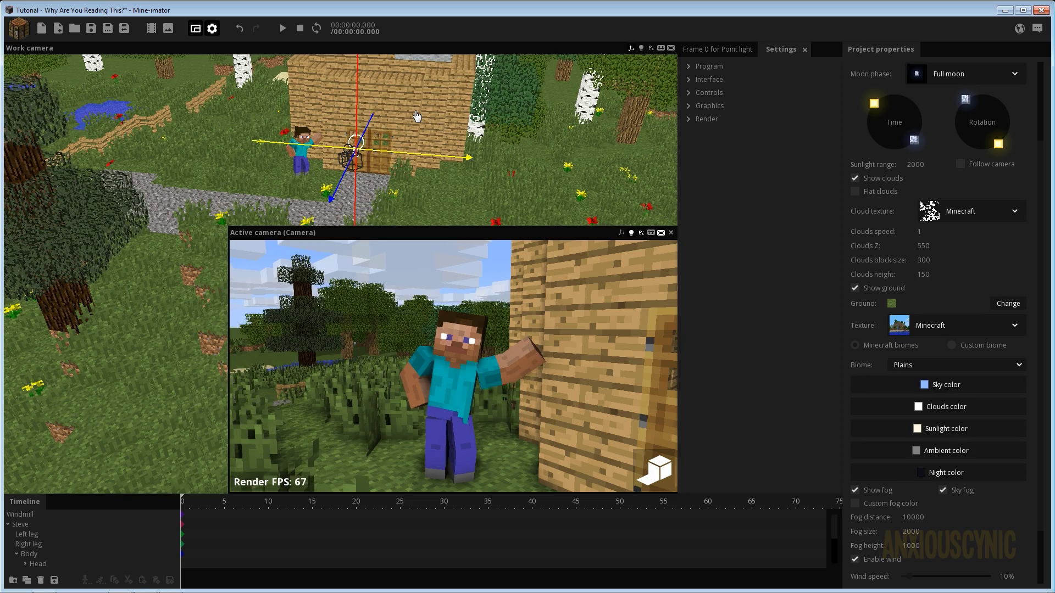
pyautogui.moveTo(370, 126); pyautogui.dragTo(365, 149)
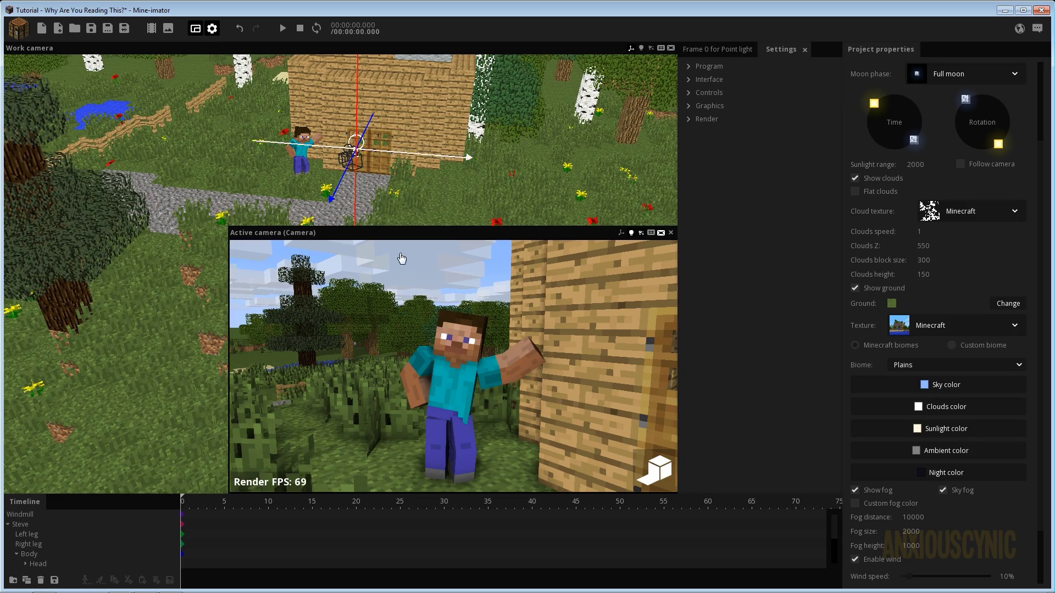
pyautogui.moveTo(360, 187); pyautogui.dragTo(359, 202)
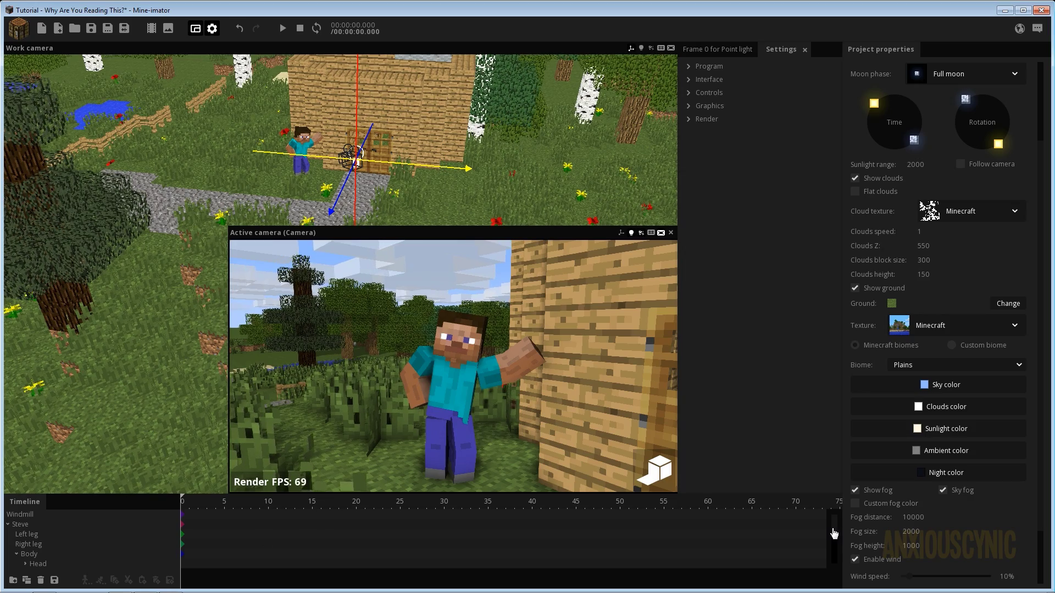
# Set the light color of the point light's frame 0 keyframe to the pale warm yellow FFFCEE.
pyautogui.moveTo(833, 533); pyautogui.dragTo(835, 552)
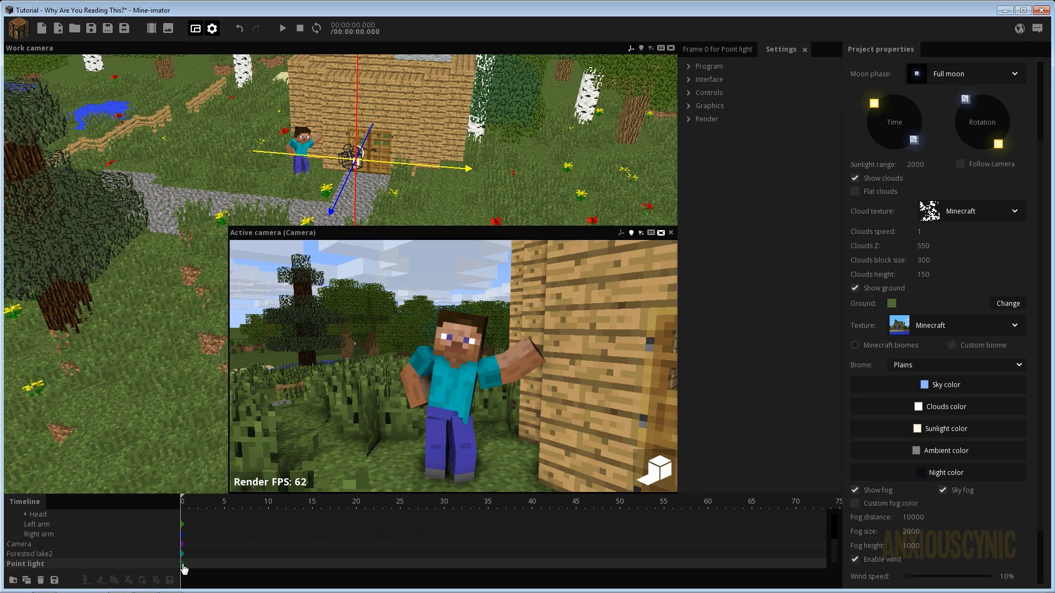
pyautogui.click(184, 565)
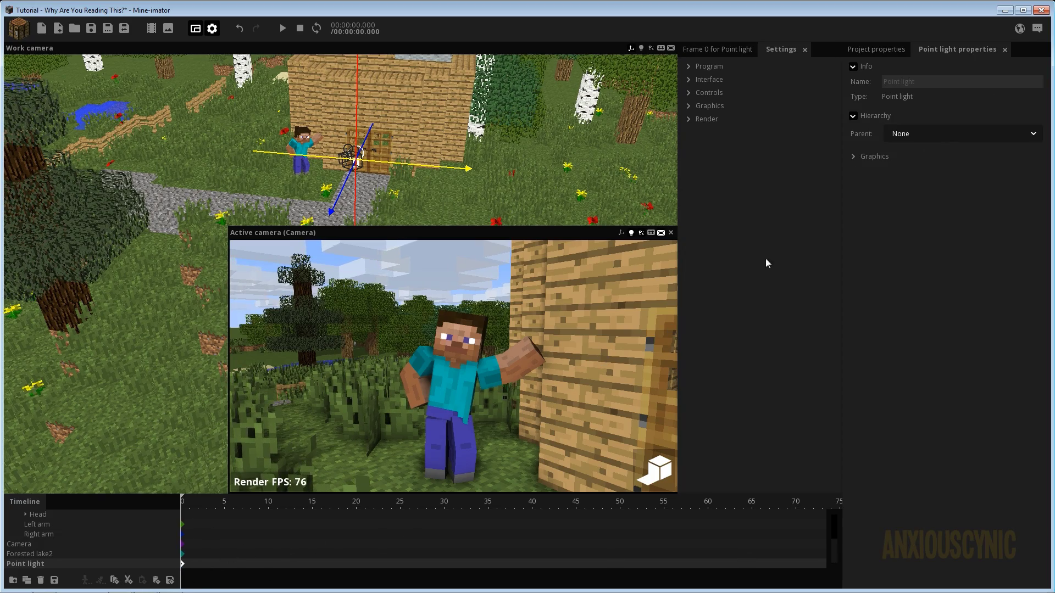
pyautogui.click(805, 49)
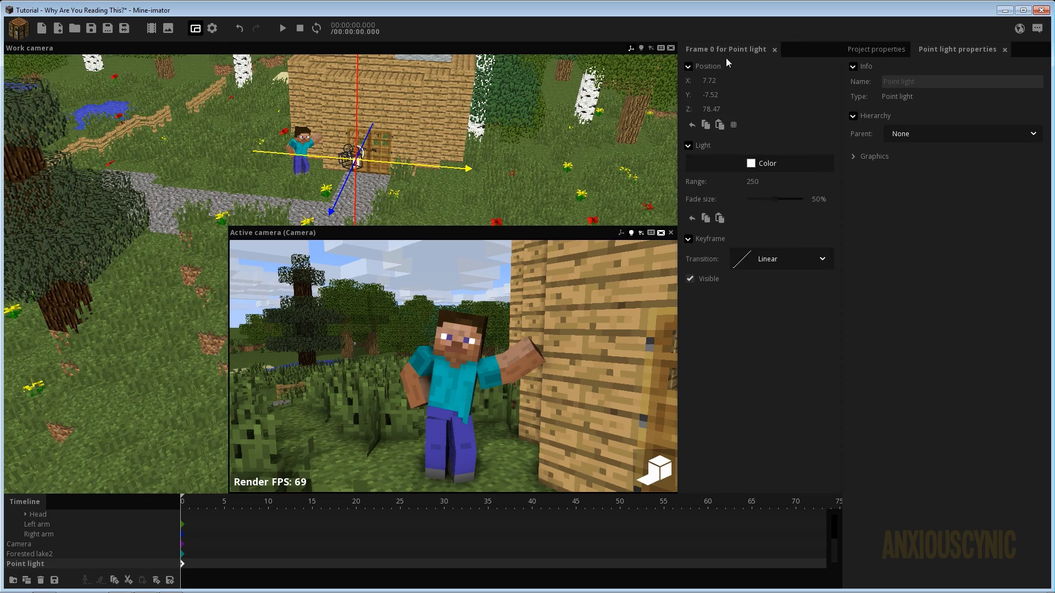
pyautogui.click(764, 163)
pyautogui.moveTo(508, 217); pyautogui.dragTo(195, 110)
pyautogui.click(208, 130)
pyautogui.click(112, 130)
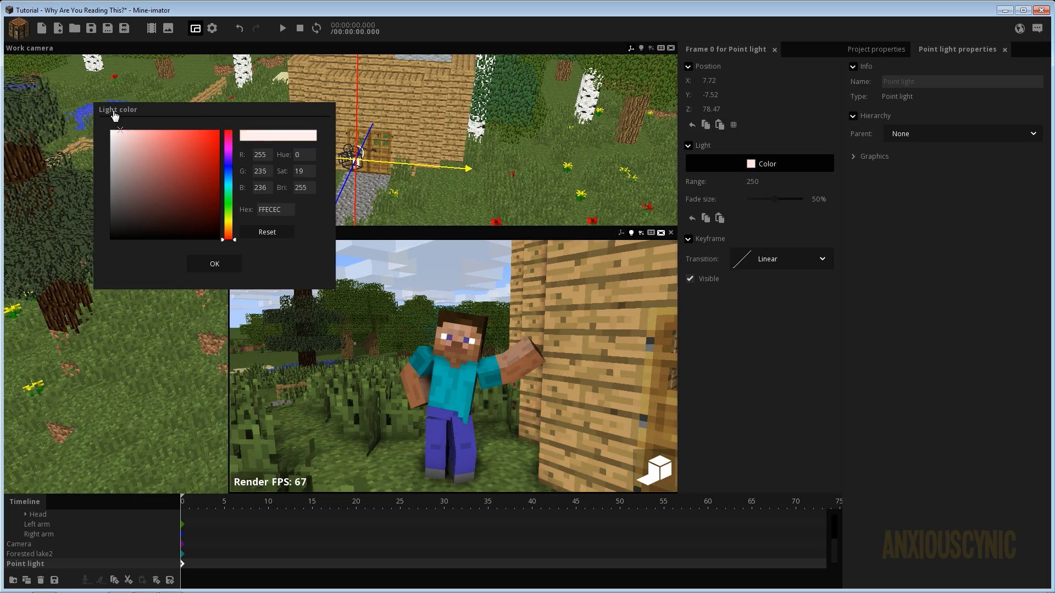
pyautogui.click(229, 227)
pyautogui.moveTo(232, 225); pyautogui.dragTo(230, 225)
pyautogui.moveTo(121, 134)
pyautogui.mouseDown()
pyautogui.moveTo(119, 125)
pyautogui.moveTo(151, 129)
pyautogui.moveTo(112, 114)
pyautogui.mouseUp()
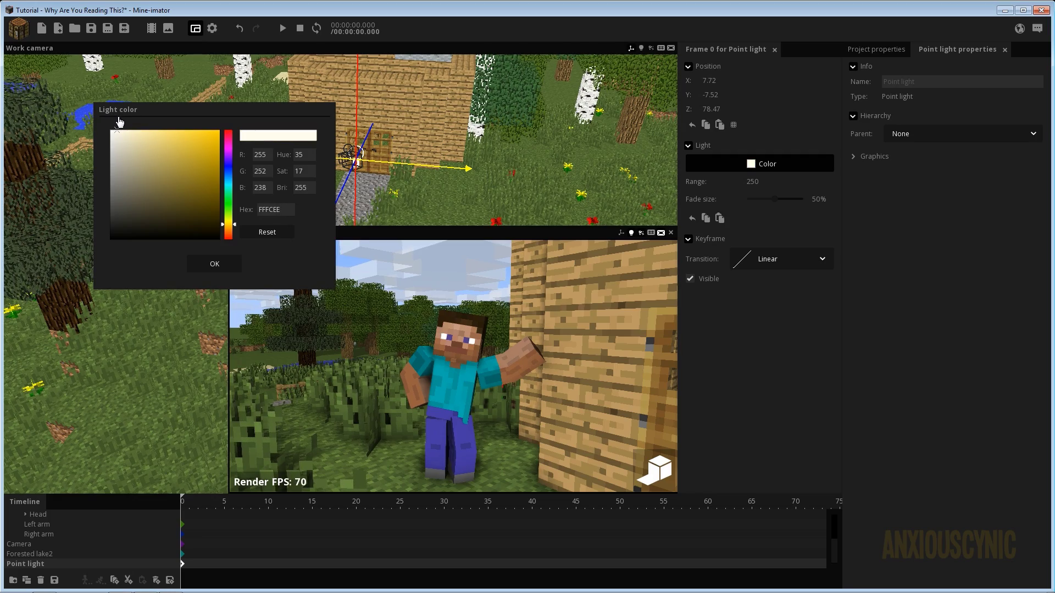
pyautogui.click(215, 264)
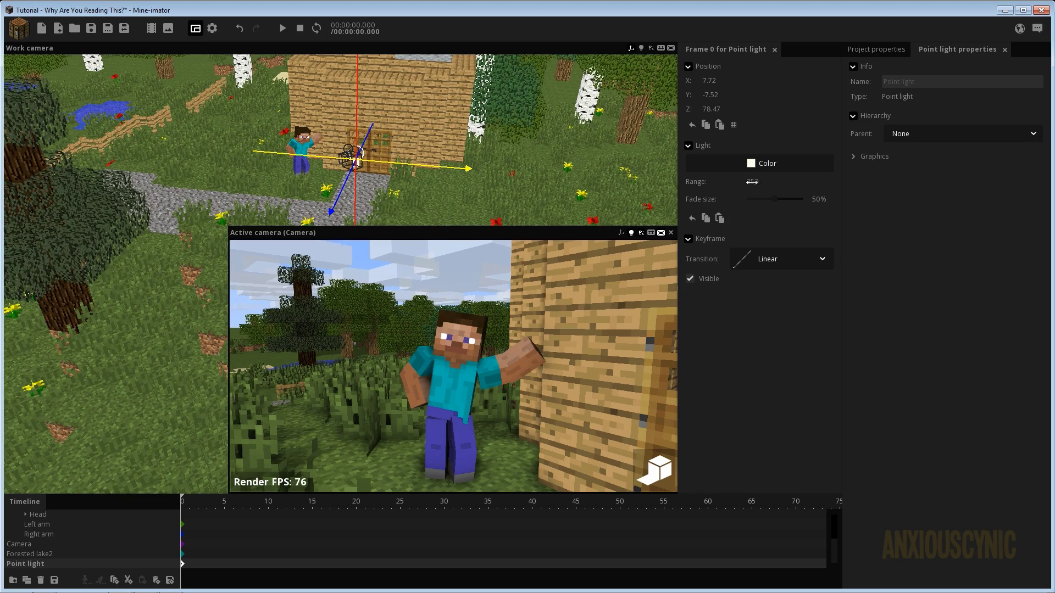
# Set the point light's range to 100 and its fade size to 100%.
pyautogui.moveTo(753, 181); pyautogui.dragTo(708, 193)
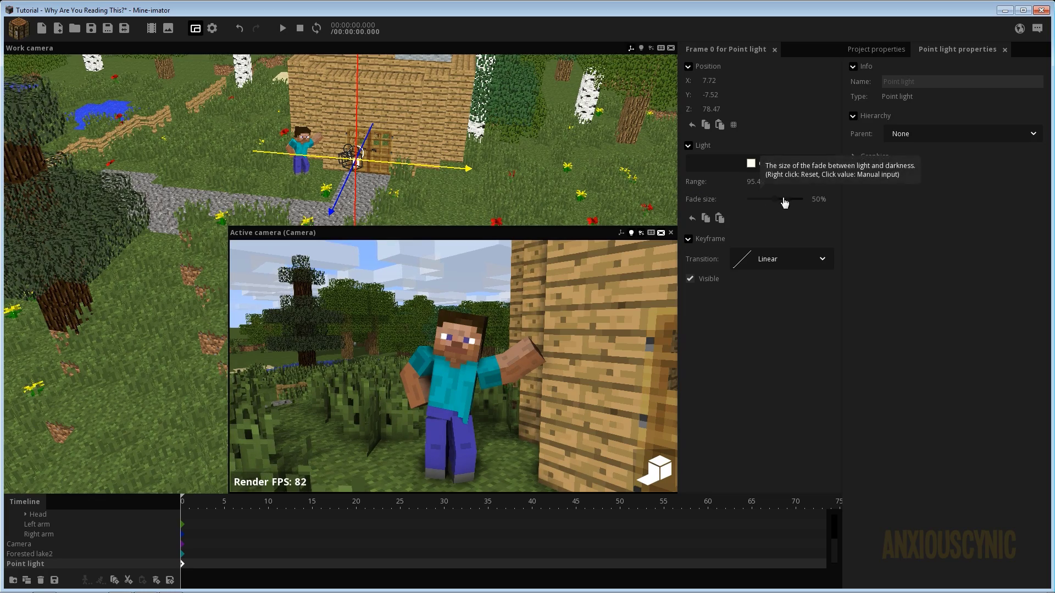
pyautogui.click(756, 182)
pyautogui.write('100')
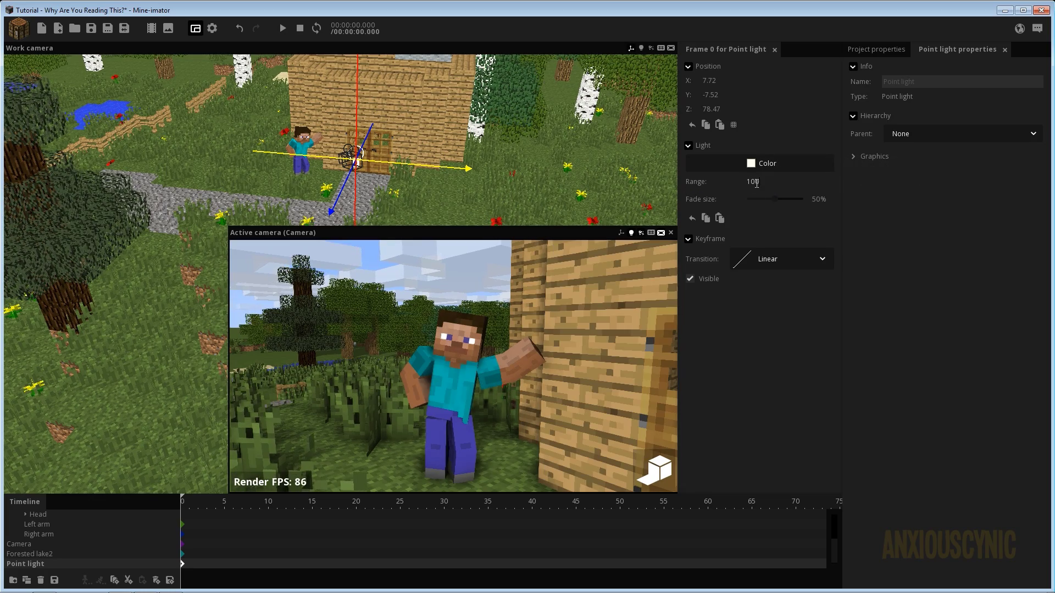
pyautogui.moveTo(776, 204); pyautogui.dragTo(820, 217)
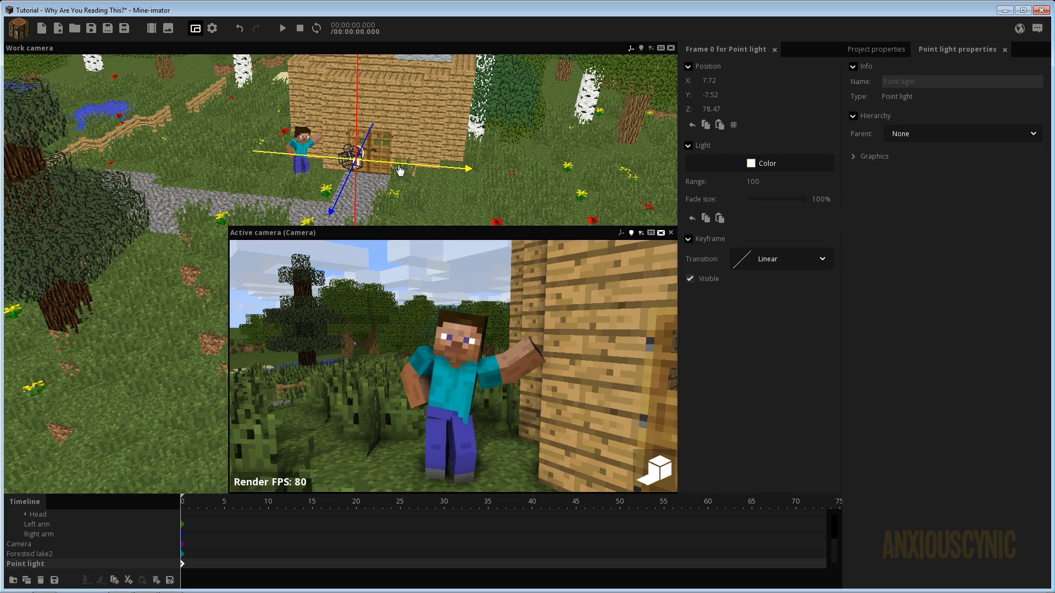
# Toggle the point light's visibility off and on to compare its effect on the scene.
pyautogui.click(703, 283)
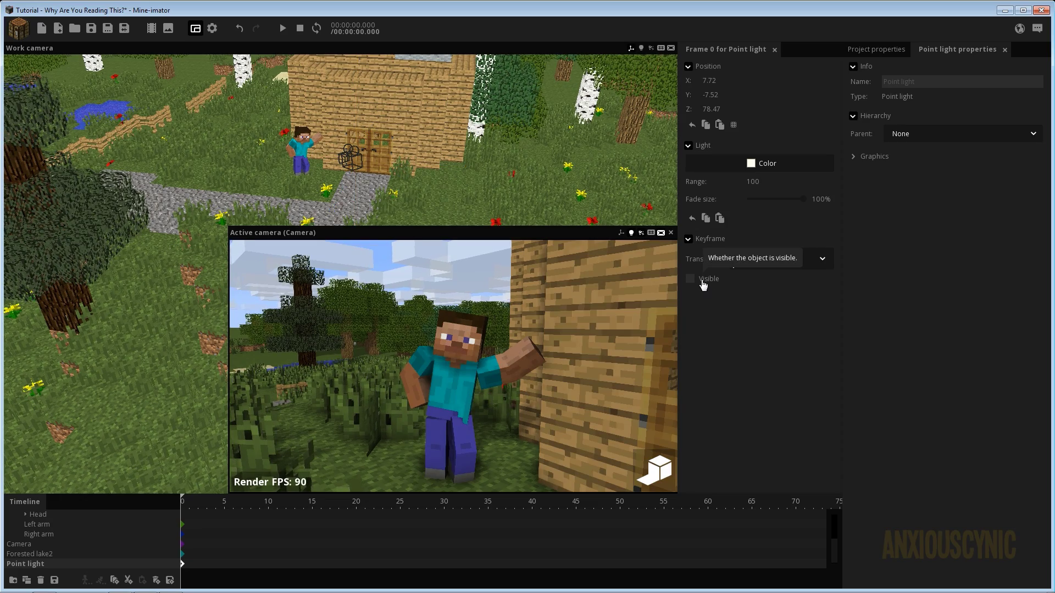
pyautogui.click(702, 283)
pyautogui.click(702, 284)
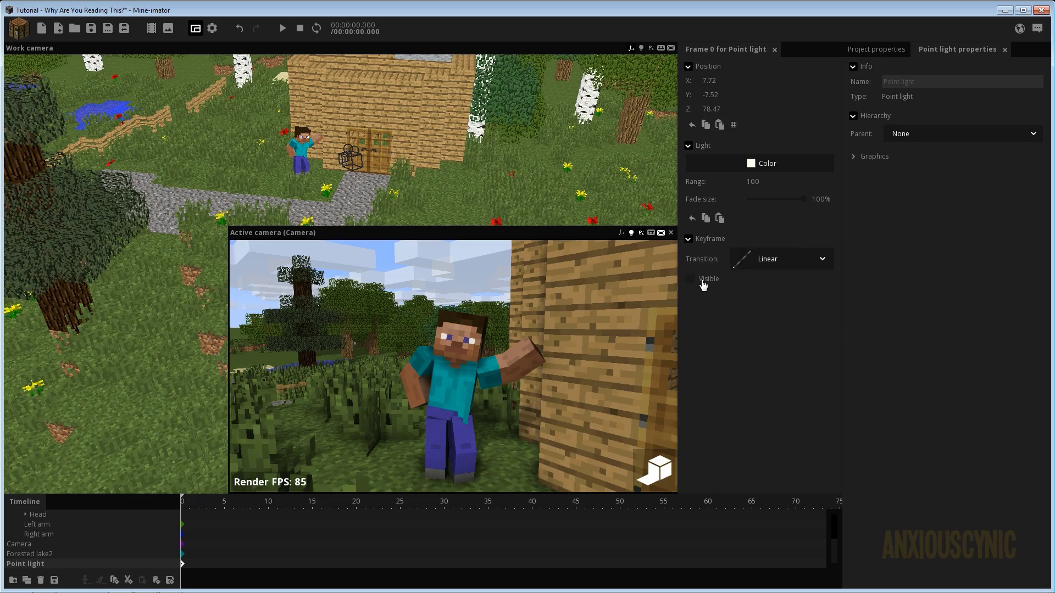
pyautogui.click(702, 284)
# Move the point light toward Steve to about X -9.52, Y -23.46, and set its range to 50.
pyautogui.moveTo(423, 168); pyautogui.dragTo(348, 134)
pyautogui.moveTo(747, 182); pyautogui.dragTo(704, 183)
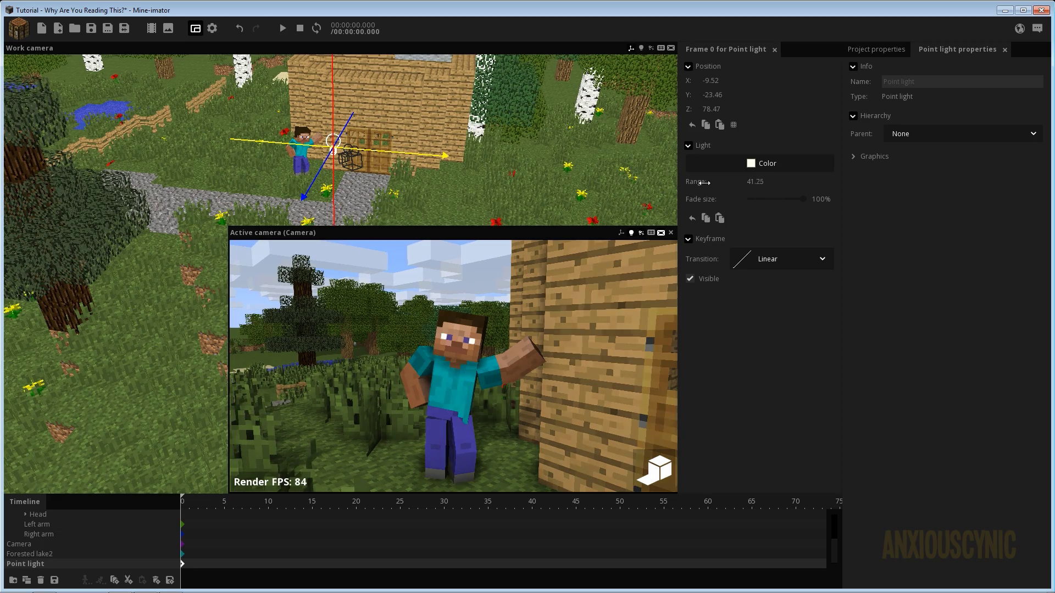
pyautogui.click(754, 181)
pyautogui.write('50')
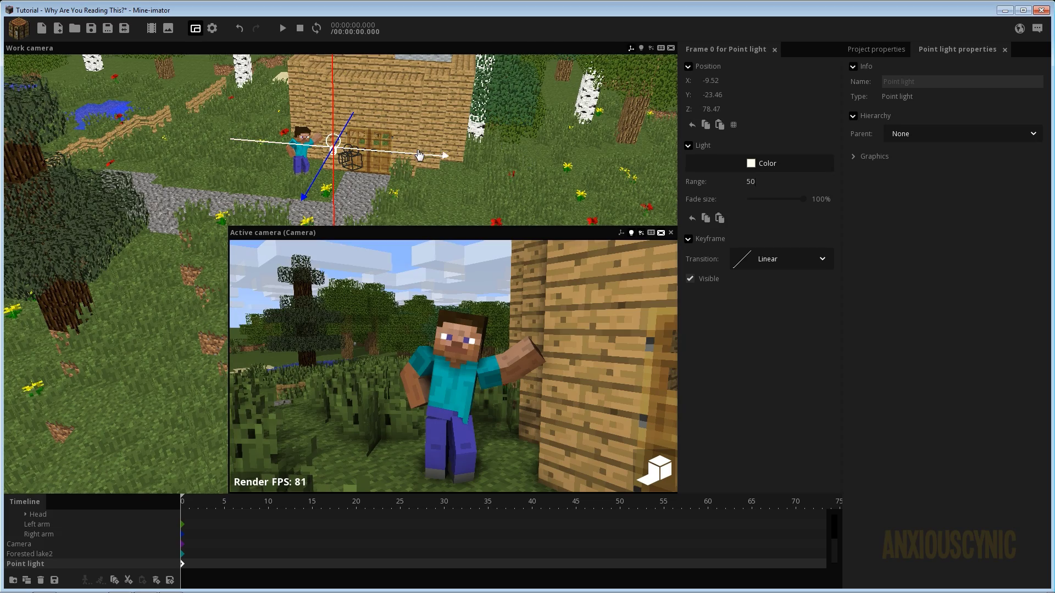
# Place the point light just in front of Steve at about X -27.38, Y -32.21, Z 78.76, and make it invisible.
pyautogui.moveTo(419, 154); pyautogui.dragTo(389, 159)
pyautogui.press('w')
pyautogui.moveTo(384, 187); pyautogui.dragTo(384, 187, button='right')
pyautogui.press('d')
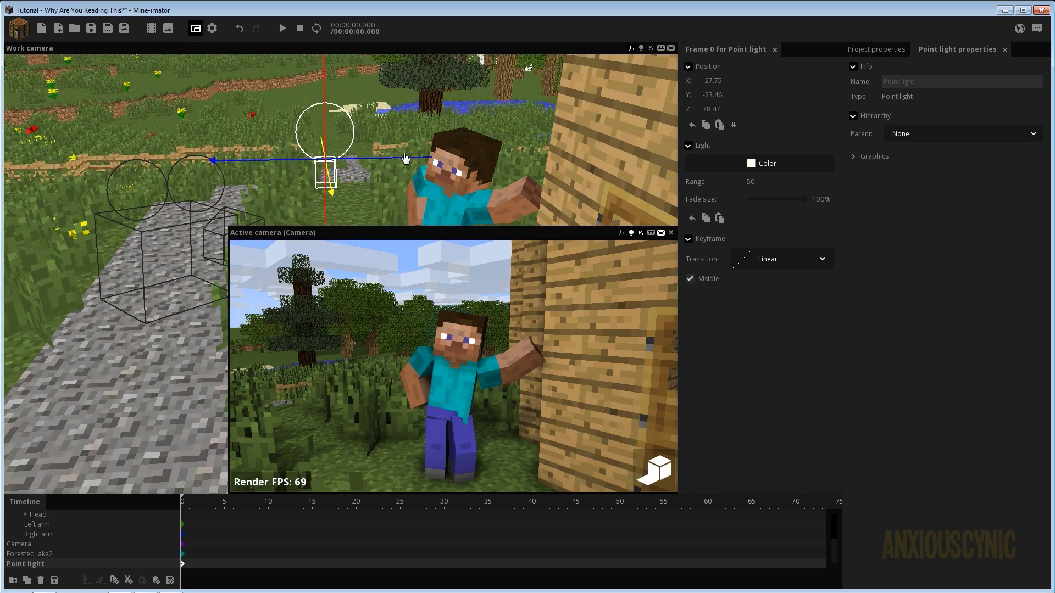
pyautogui.moveTo(404, 159); pyautogui.dragTo(462, 165)
pyautogui.moveTo(382, 69); pyautogui.dragTo(381, 68)
pyautogui.moveTo(461, 167); pyautogui.dragTo(376, 177, button='right')
pyautogui.moveTo(384, 178); pyautogui.dragTo(388, 170)
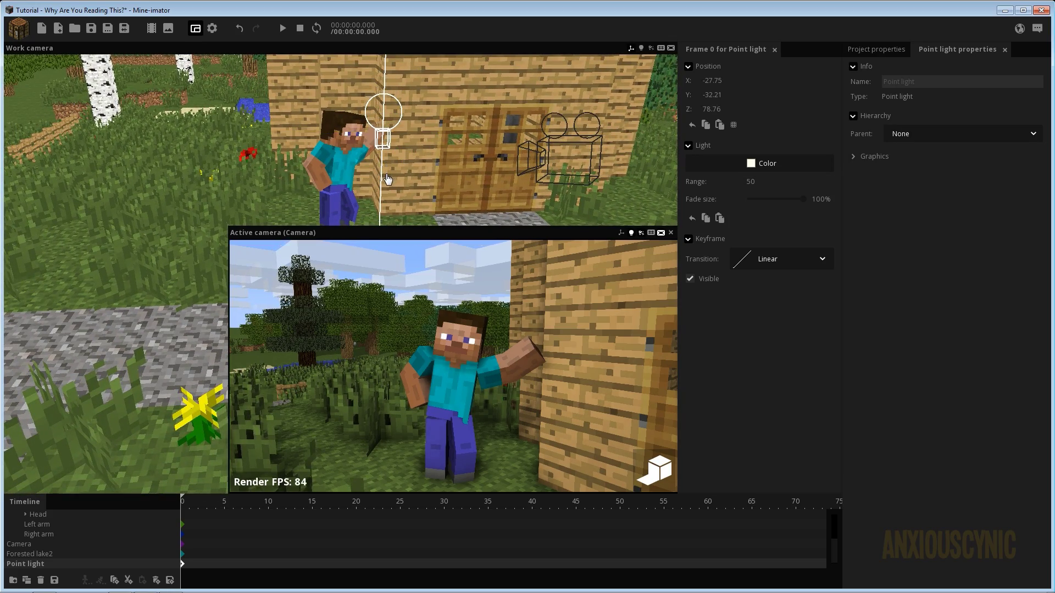
pyautogui.moveTo(441, 139); pyautogui.dragTo(432, 139)
pyautogui.click(690, 279)
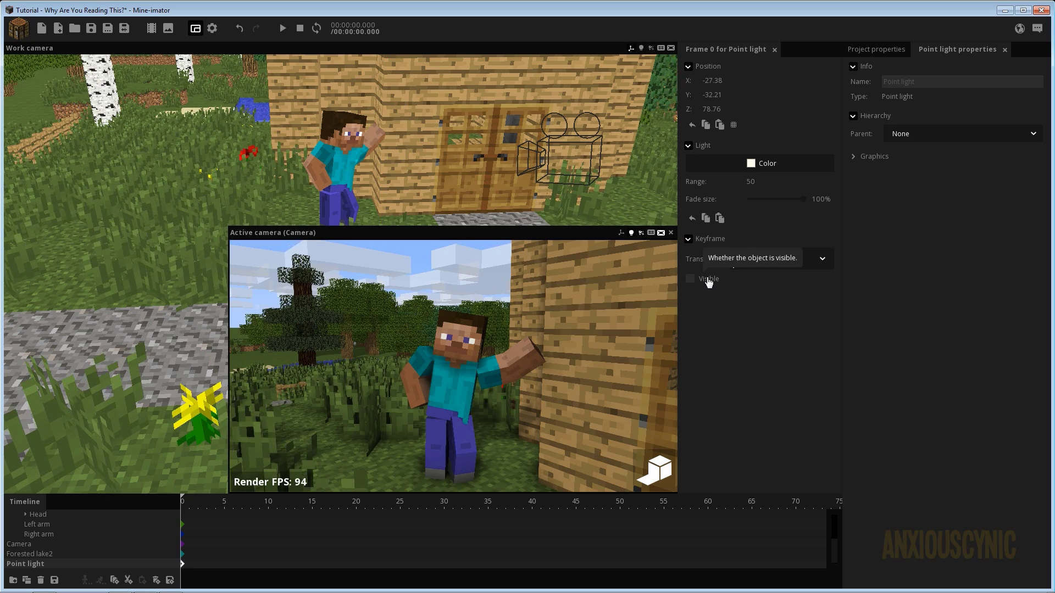
# Make the point light visible again and set its range to 75.
pyautogui.click(708, 279)
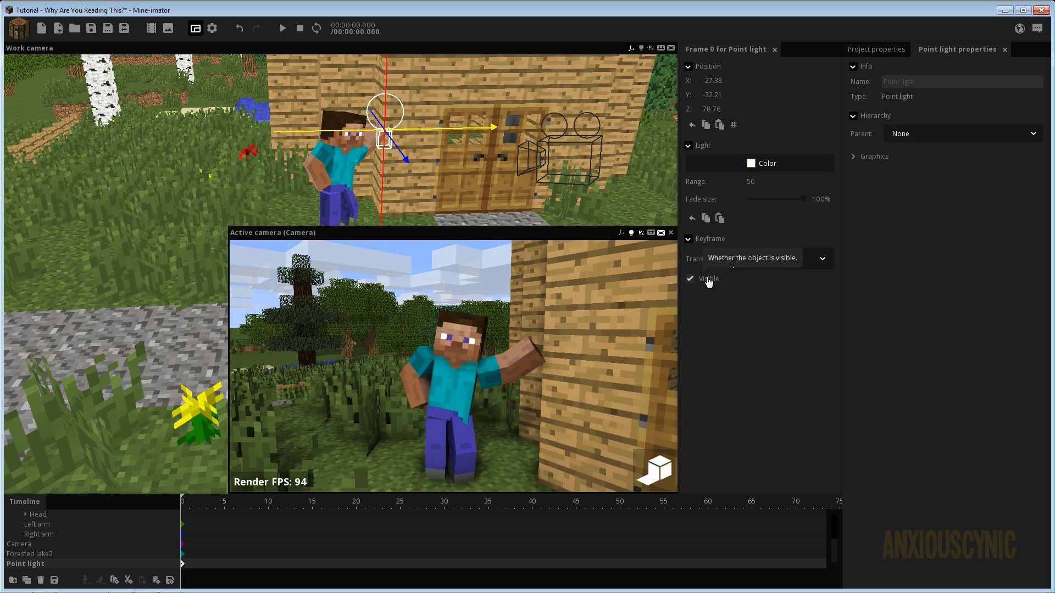
pyautogui.click(763, 181)
pyautogui.write('75')
pyautogui.press('Return')
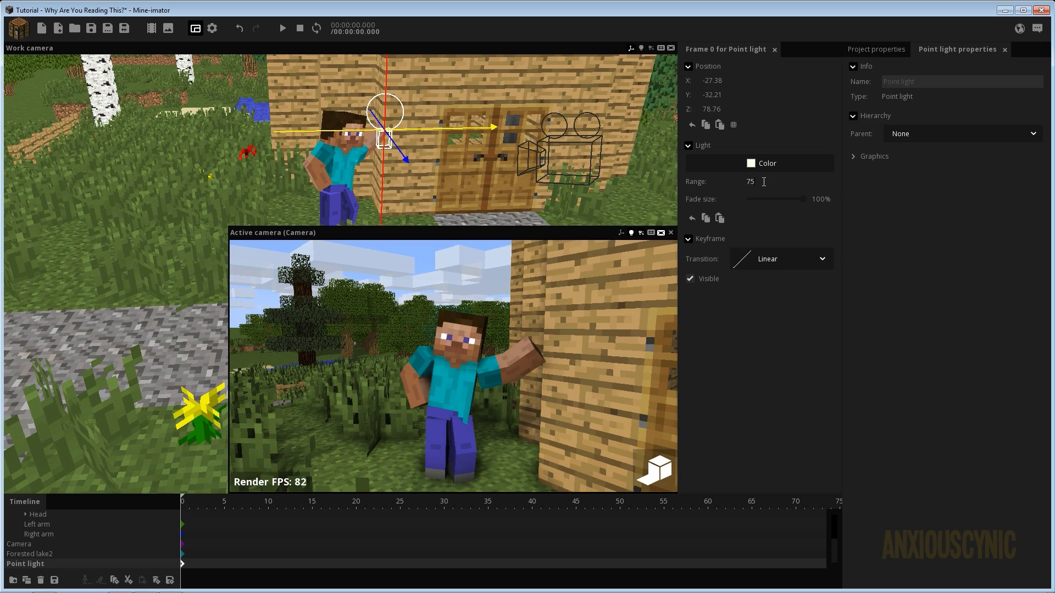
# Move the point light horizontally away from Steve to about X -4.76, Y -24.22, close to the camera.
pyautogui.moveTo(405, 153); pyautogui.dragTo(476, 165)
pyautogui.moveTo(541, 181)
pyautogui.mouseDown()
pyautogui.moveTo(571, 177)
pyautogui.moveTo(547, 183)
pyautogui.mouseUp()
pyautogui.moveTo(547, 183); pyautogui.dragTo(473, 148, button='middle')
pyautogui.scroll(-1, 474, 148)
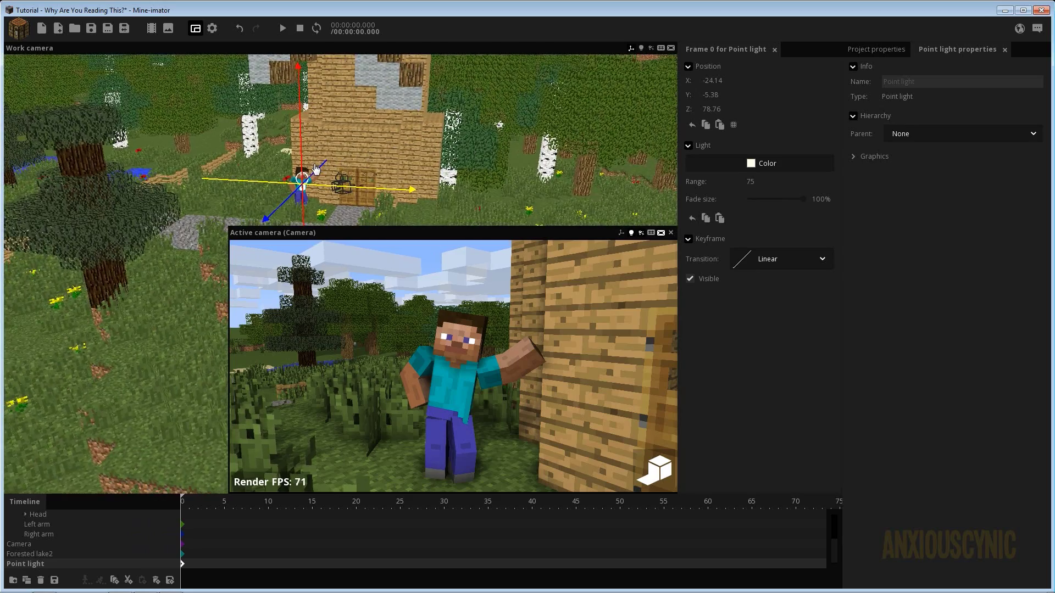
pyautogui.moveTo(320, 170); pyautogui.dragTo(365, 197)
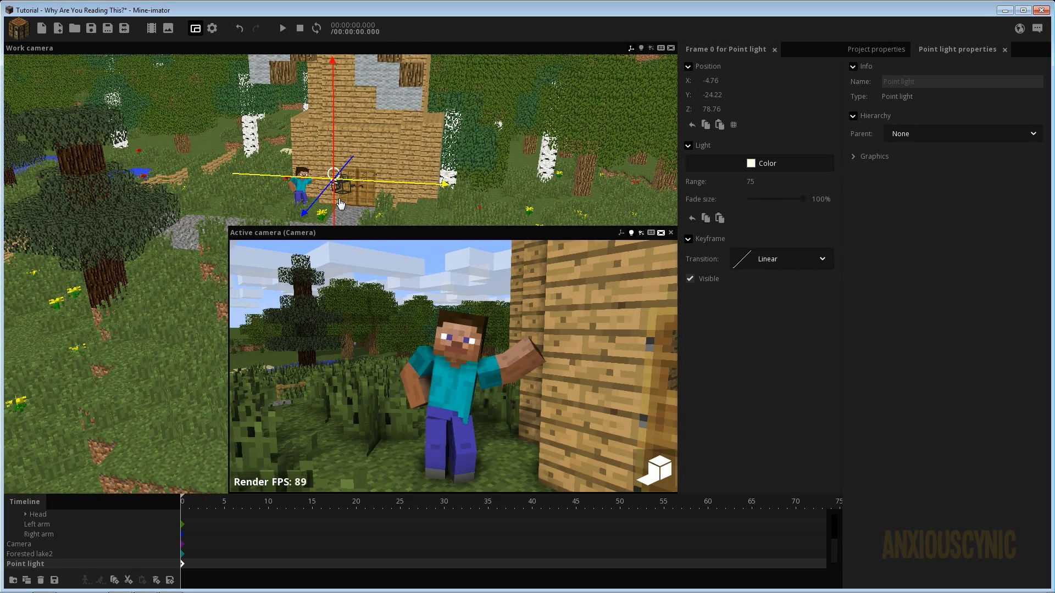
# Try shifting the whole Steve model along Y to about -44.18, and undo the move.
pyautogui.click(35, 534)
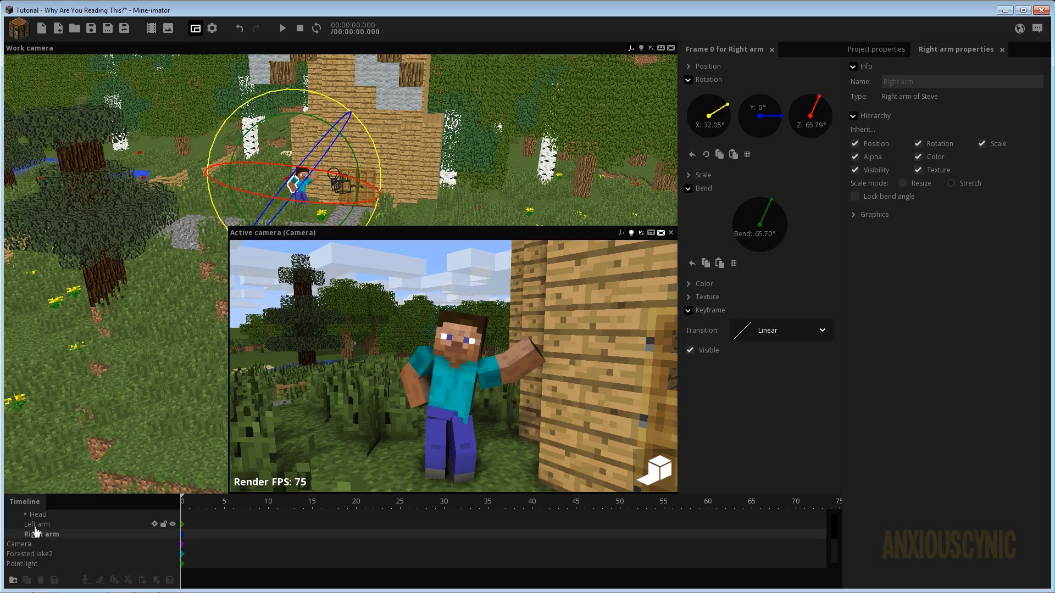
pyautogui.scroll(3, 33, 530)
pyautogui.click(33, 526)
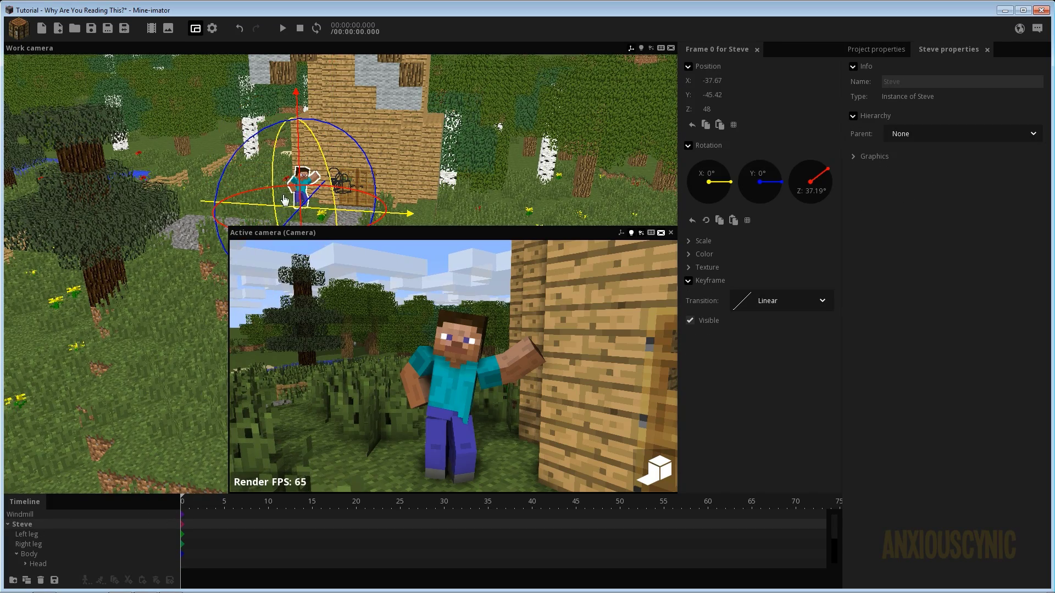
pyautogui.moveTo(314, 201)
pyautogui.mouseDown()
pyautogui.moveTo(300, 219)
pyautogui.moveTo(327, 215)
pyautogui.mouseUp()
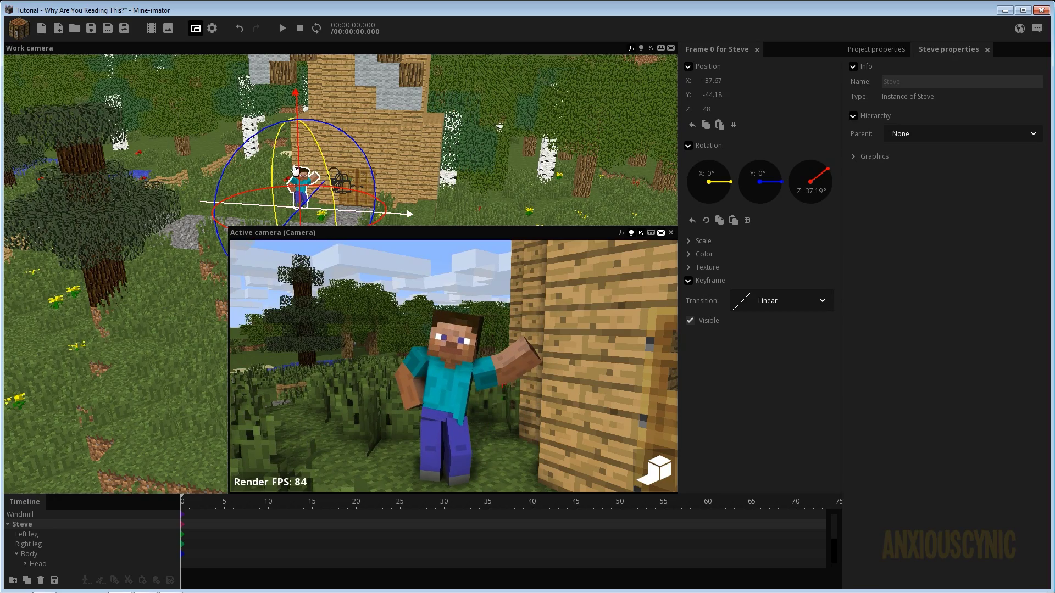
pyautogui.click(239, 28)
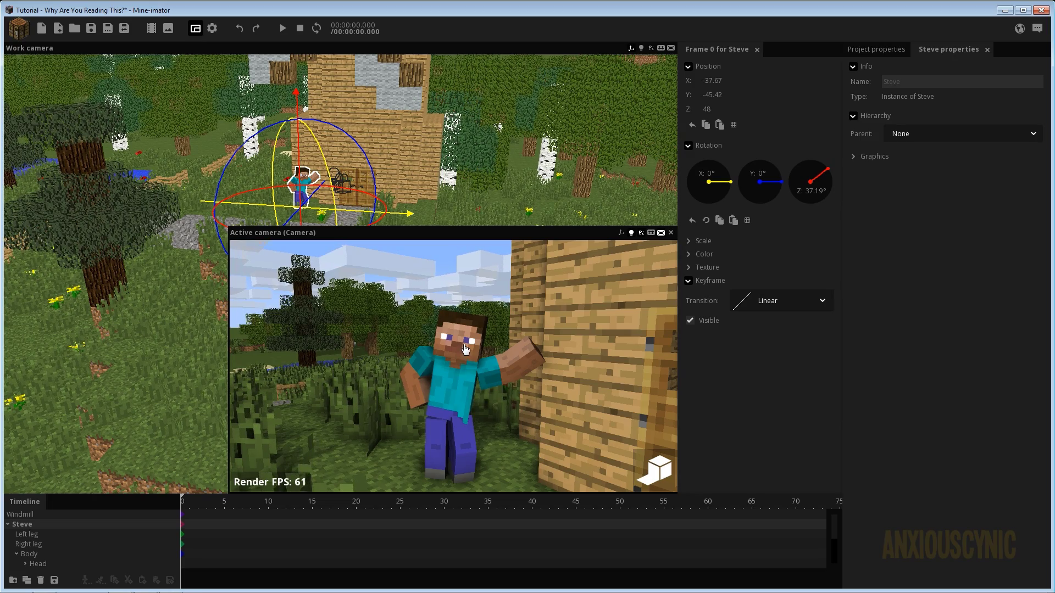
# Reframe the scene camera on Steve at about X 5.35, Y -7.52, Z 77.65, collapse Steve's timeline and select the point light.
pyautogui.moveTo(463, 351); pyautogui.dragTo(459, 355)
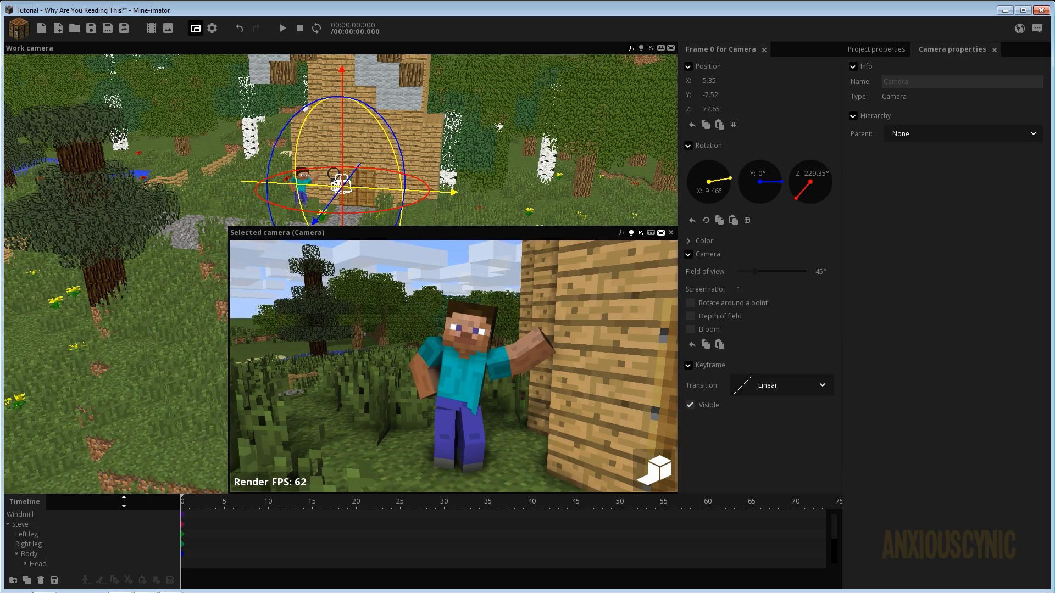
pyautogui.click(8, 525)
pyautogui.click(25, 555)
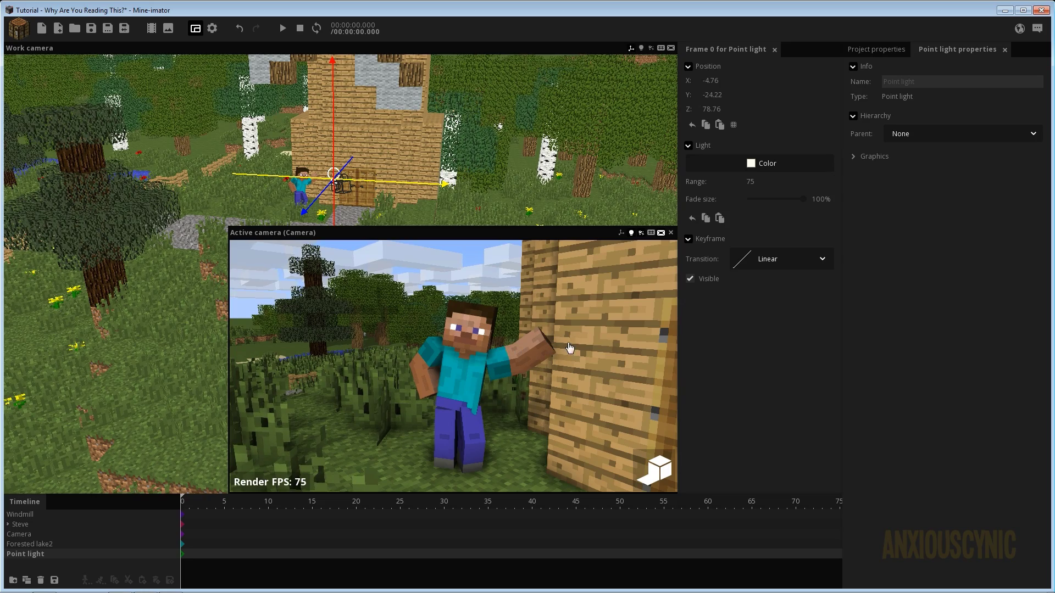
# Enable depth of field on the camera and set its fade size to 250.
pyautogui.moveTo(413, 168); pyautogui.dragTo(426, 180)
pyautogui.click(316, 165)
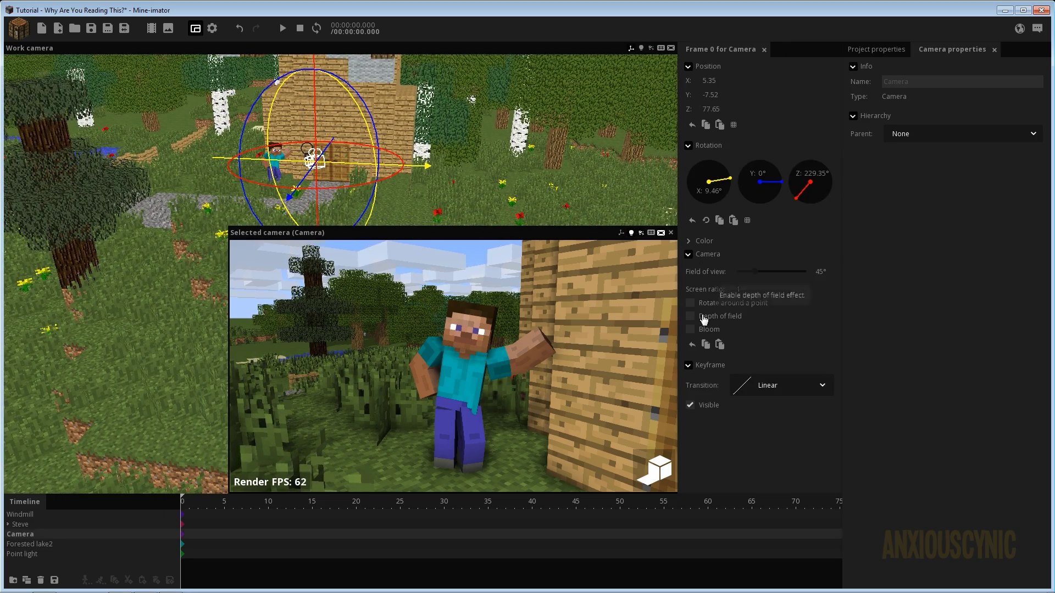
pyautogui.click(703, 317)
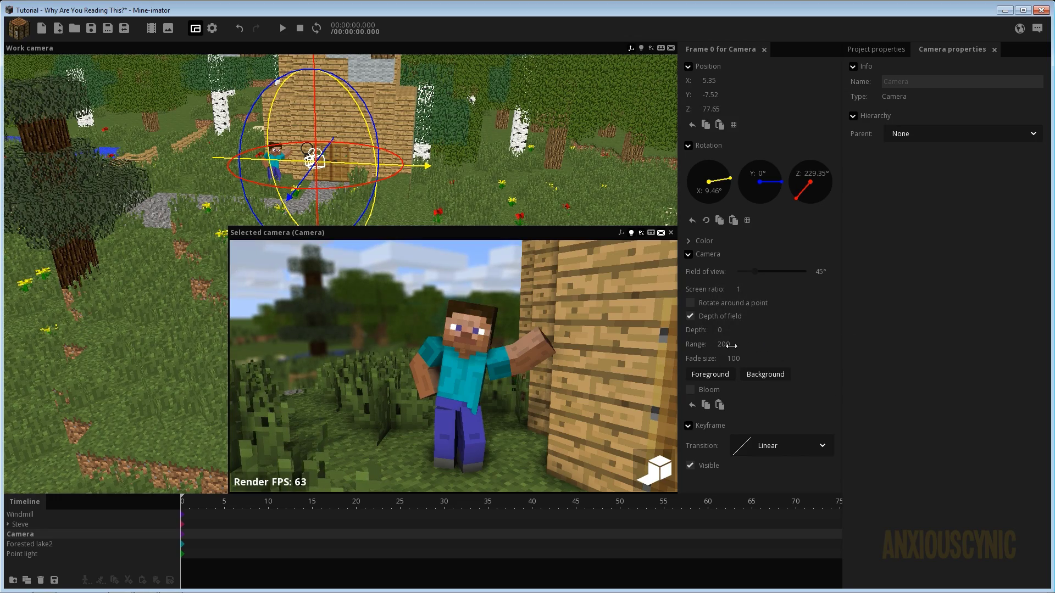
pyautogui.click(731, 357)
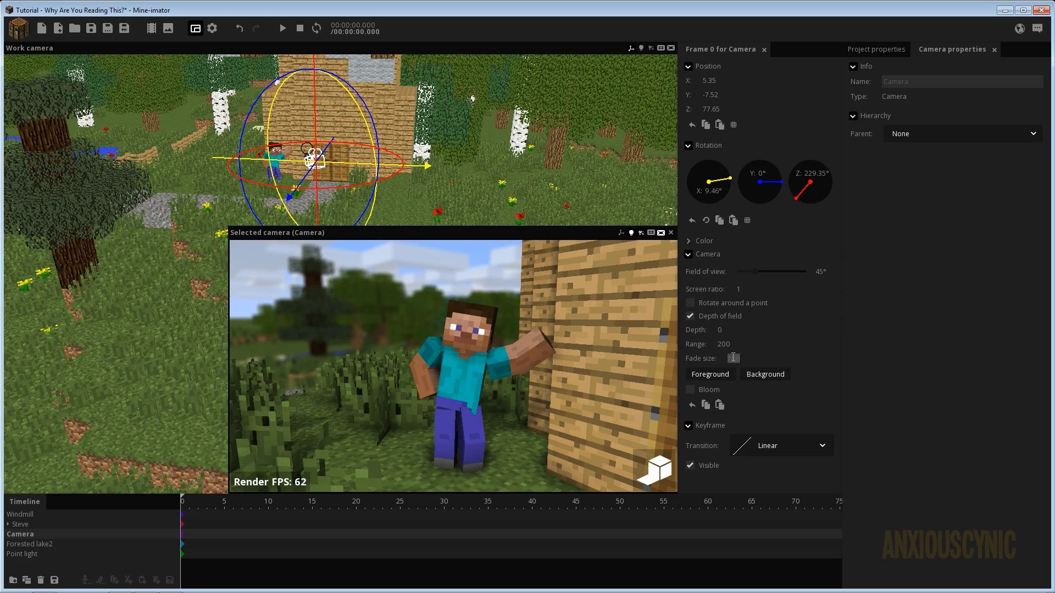
pyautogui.write('500')
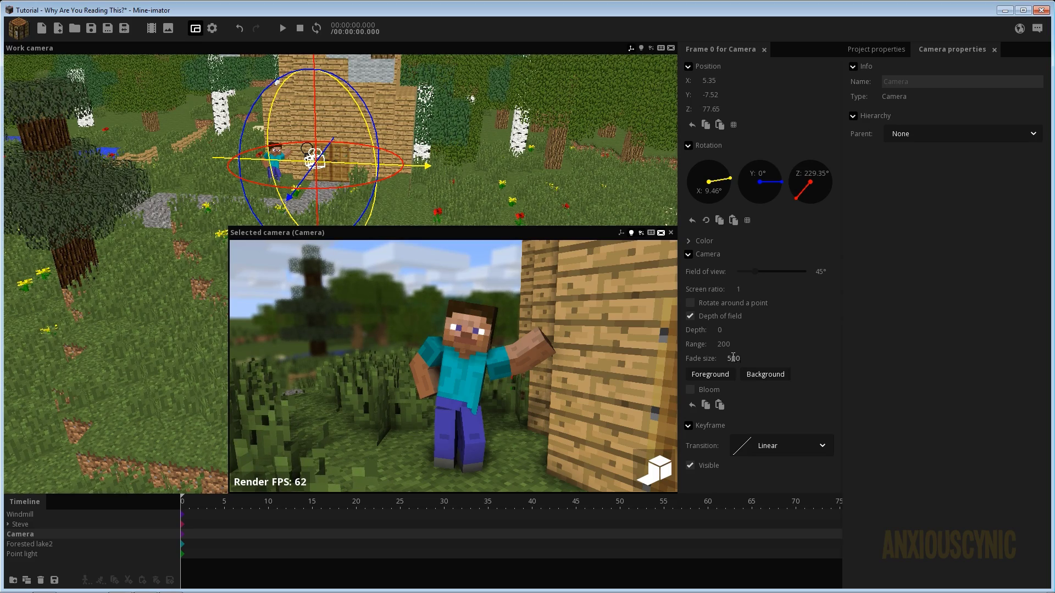
pyautogui.press('BackSpace')
pyautogui.press('BackSpace')
pyautogui.press('BackSpace')
pyautogui.write('250')
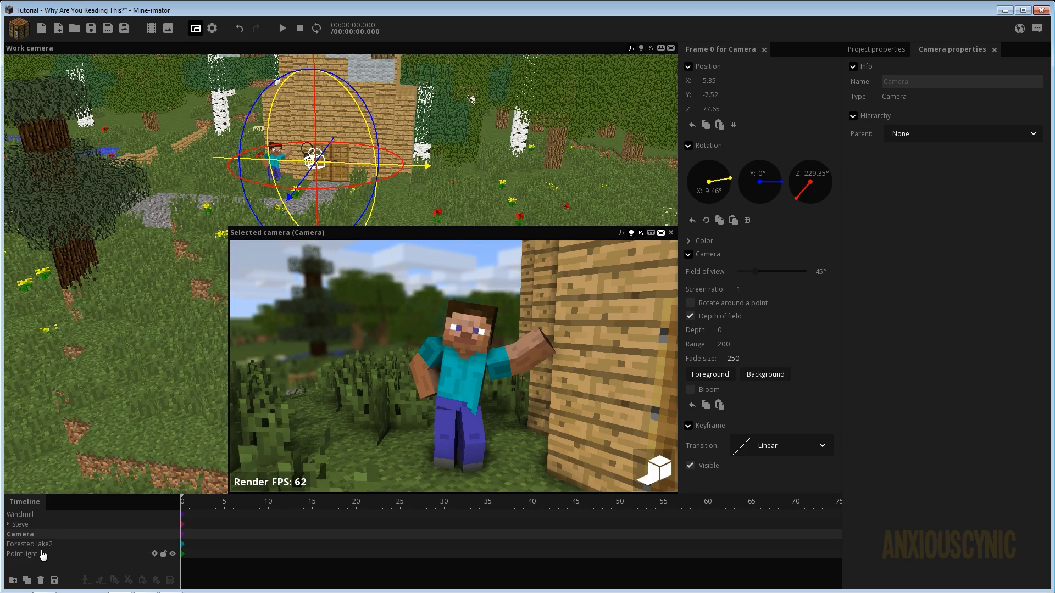
# Duplicate the point light and move the copy into the background to about X -284.61, Y -192.73.
pyautogui.click(42, 554)
pyautogui.click(28, 580)
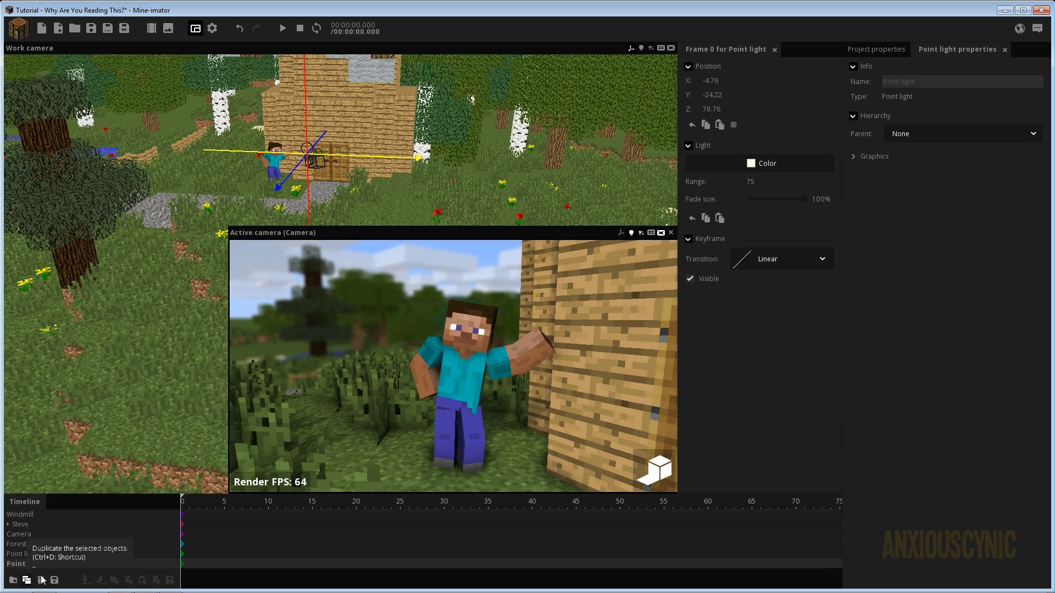
pyautogui.moveTo(403, 161); pyautogui.dragTo(202, 164)
pyautogui.moveTo(202, 163); pyautogui.dragTo(245, 178, button='right')
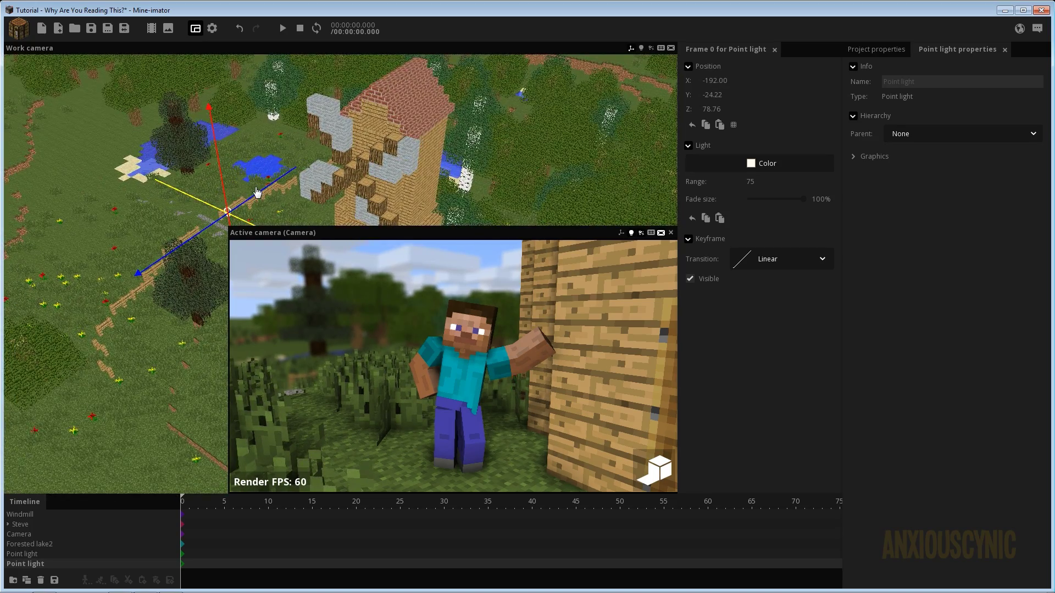
pyautogui.moveTo(272, 186); pyautogui.dragTo(292, 166)
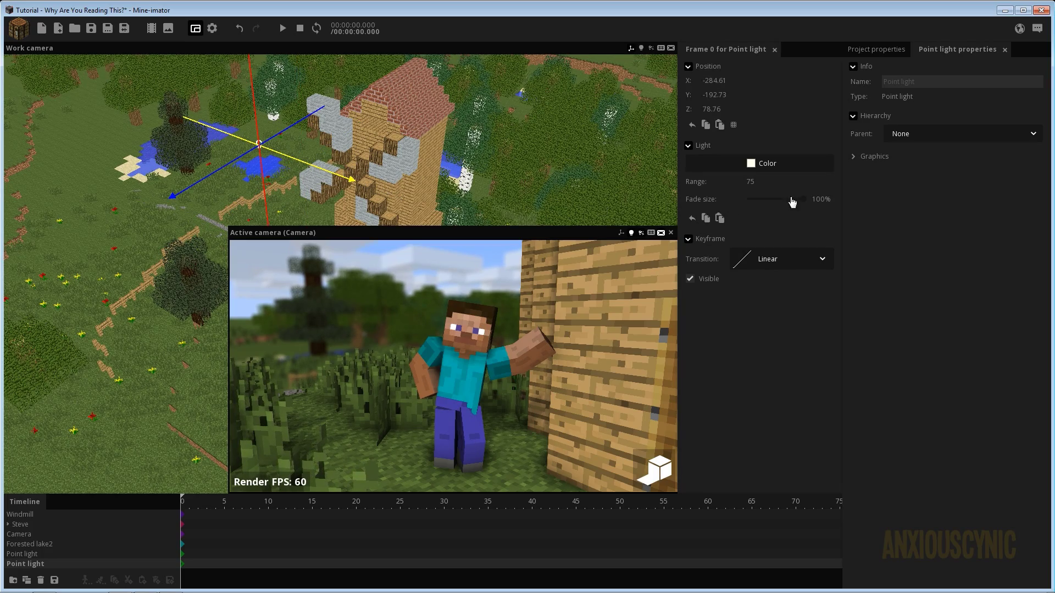
# Set the duplicated point light's range to 200 and its fade size to about 88%.
pyautogui.moveTo(748, 181); pyautogui.dragTo(773, 181)
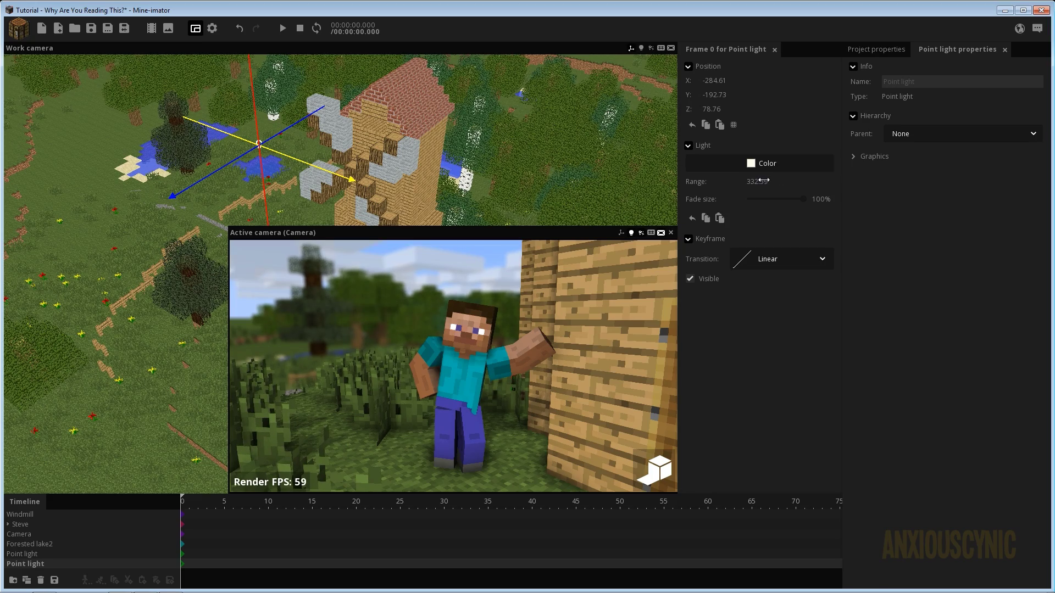
pyautogui.click(764, 181)
pyautogui.write('200')
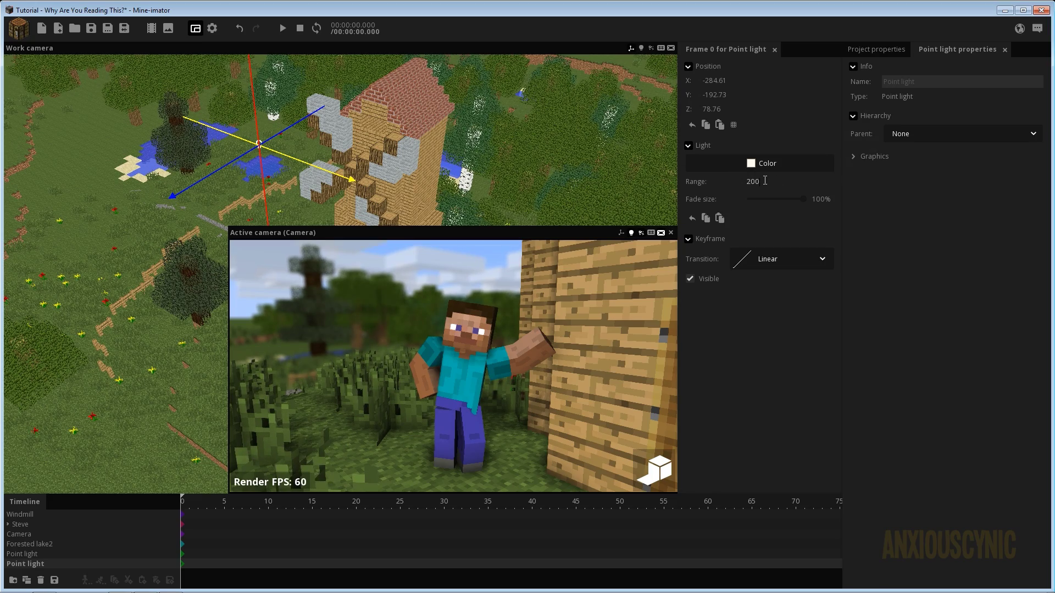
pyautogui.moveTo(779, 206)
pyautogui.mouseDown()
pyautogui.moveTo(759, 202)
pyautogui.moveTo(797, 202)
pyautogui.mouseUp()
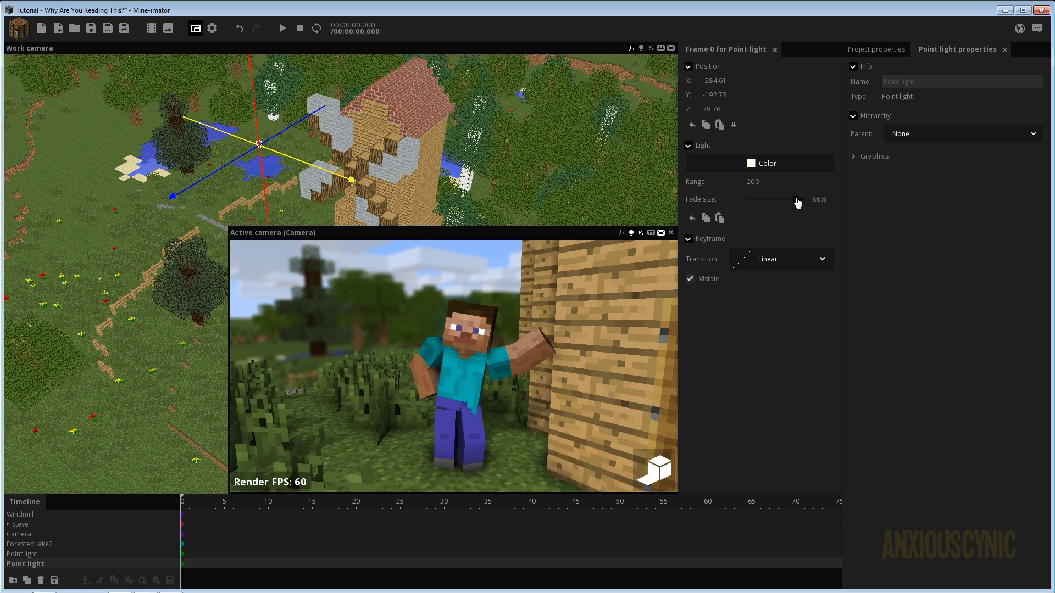
# Enlarge the active camera preview and move the duplicated light up near the background tree, at about X -383.68, Y -156.26, Z 122.86.
pyautogui.moveTo(311, 145); pyautogui.dragTo(170, 91)
pyautogui.moveTo(170, 90); pyautogui.dragTo(161, 83, button='right')
pyautogui.moveTo(312, 150); pyautogui.dragTo(354, 159)
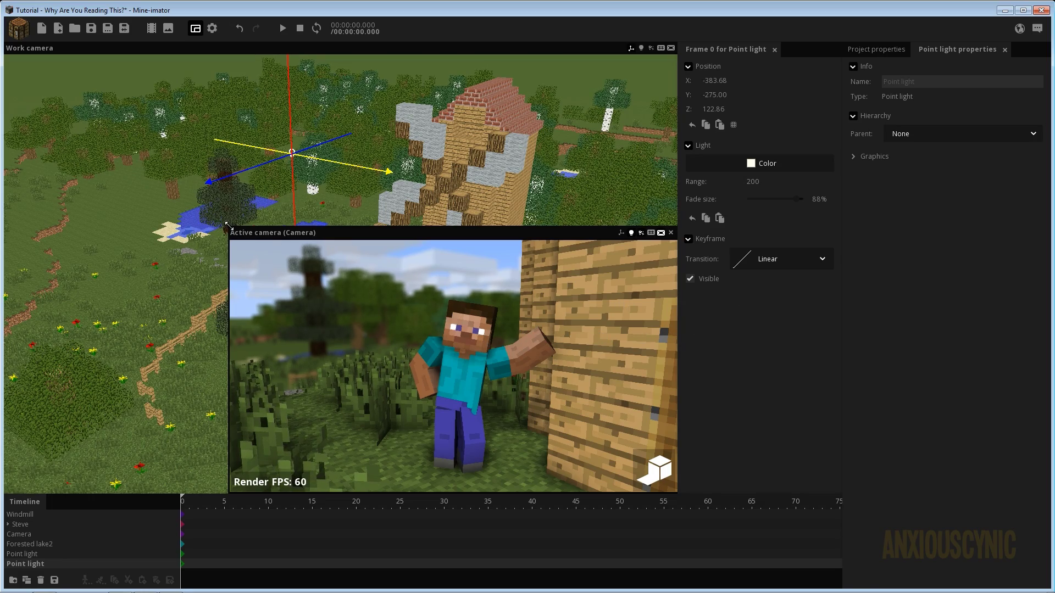
pyautogui.moveTo(228, 226); pyautogui.dragTo(95, 136)
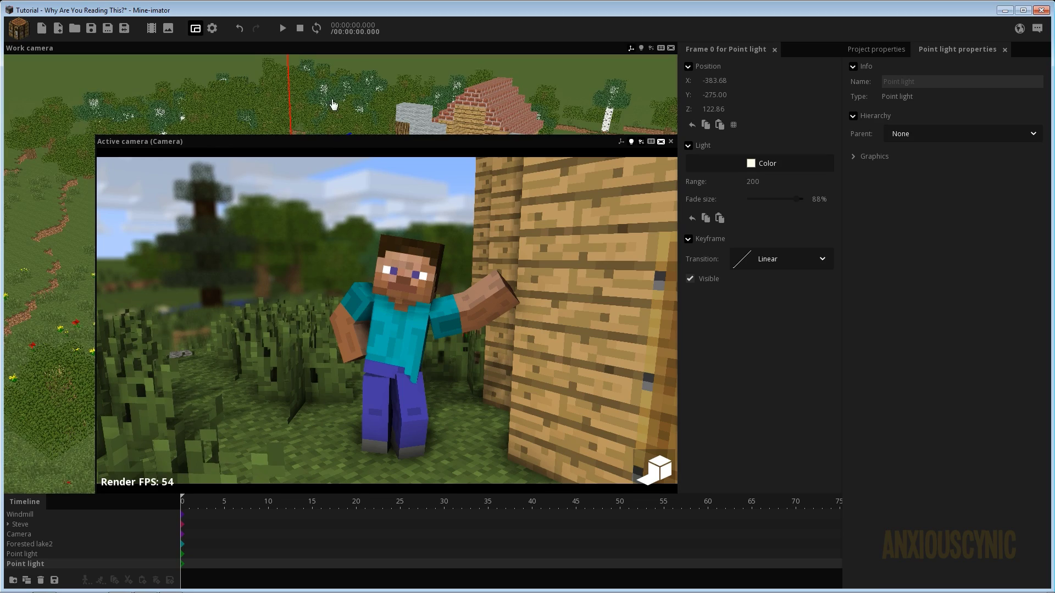
pyautogui.moveTo(333, 100); pyautogui.dragTo(332, 100, button='right')
pyautogui.moveTo(263, 99); pyautogui.dragTo(213, 109)
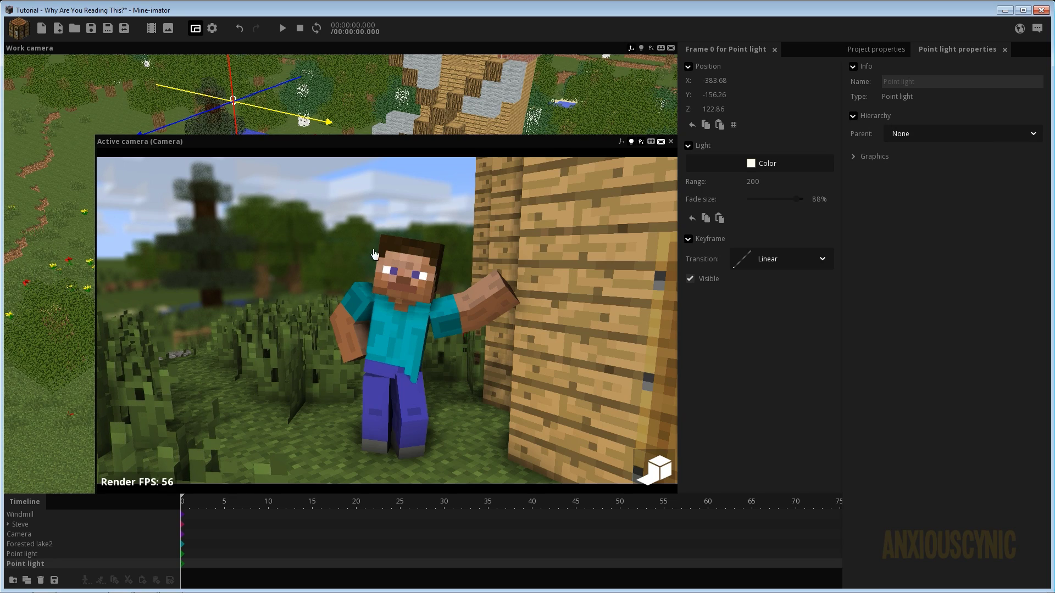
# Toggle the duplicated light's visibility off and on to compare its effect, and set its fade size to 0%.
pyautogui.click(693, 282)
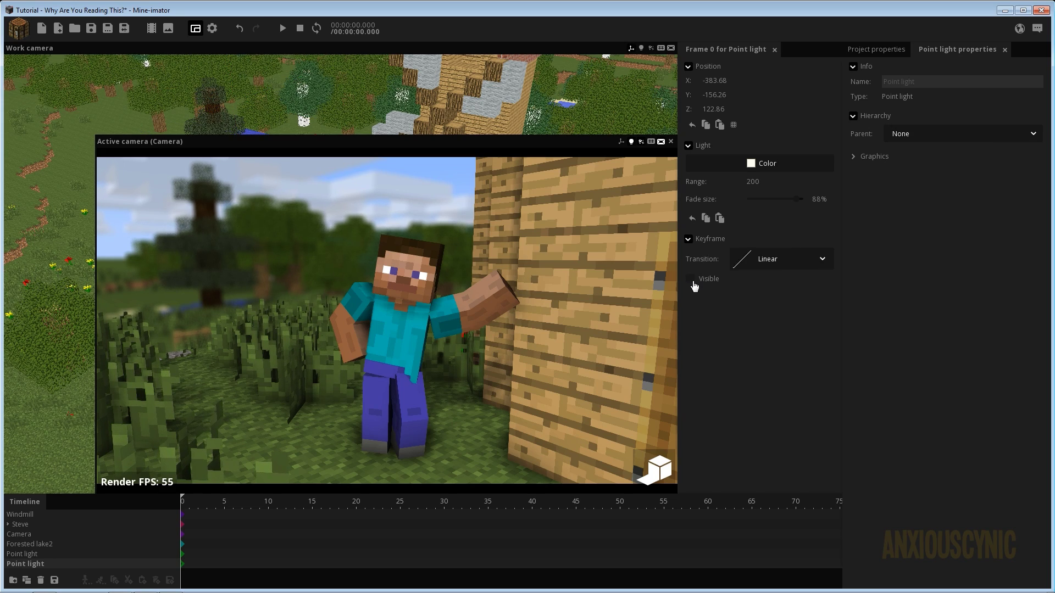
pyautogui.click(692, 281)
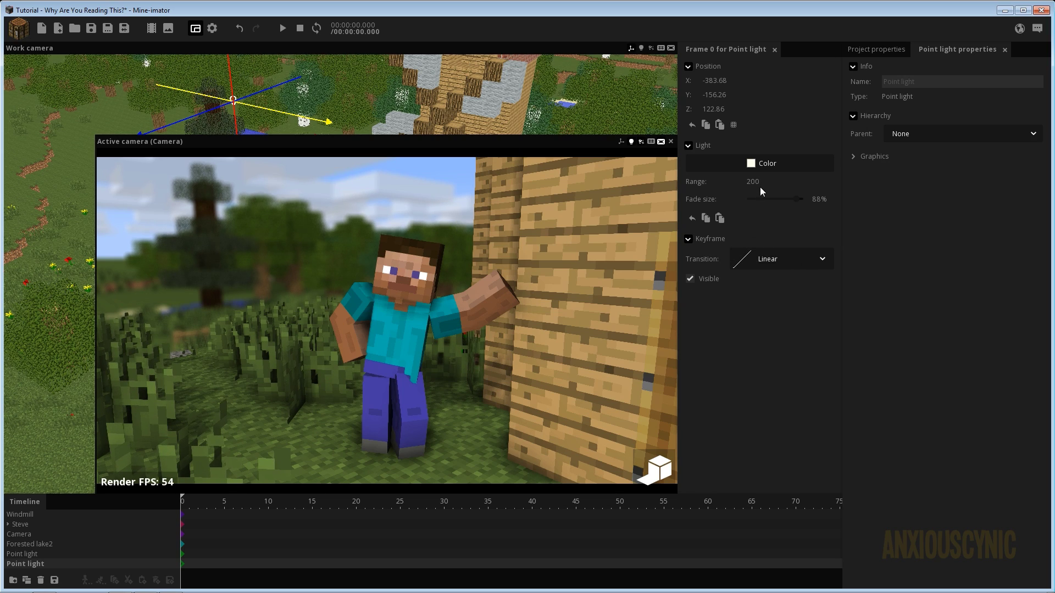
pyautogui.moveTo(764, 201); pyautogui.dragTo(730, 206)
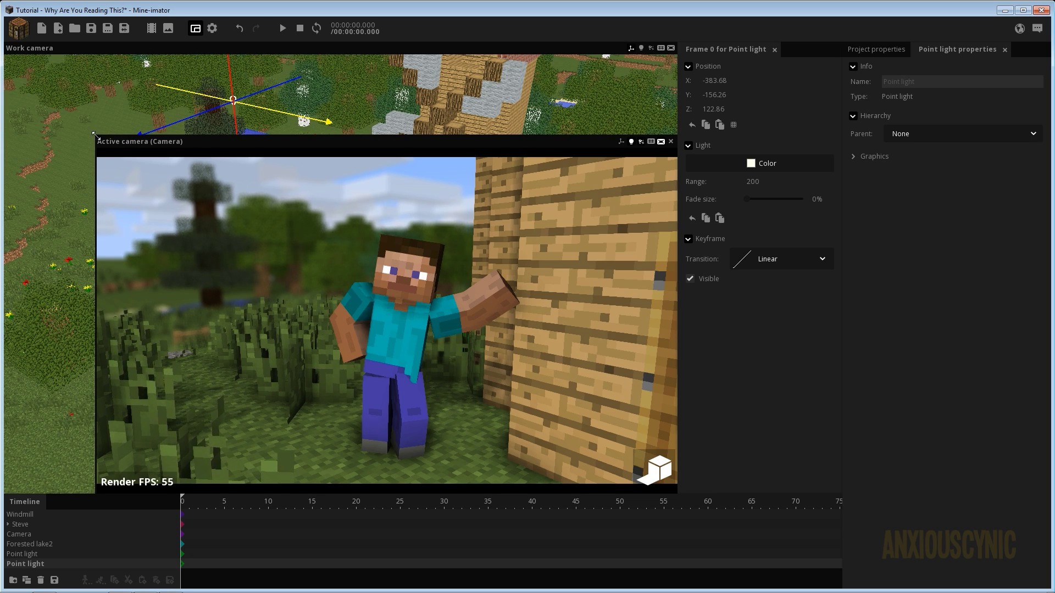
# Shrink the active camera preview and hide both point light timelines from the animation.
pyautogui.moveTo(94, 133); pyautogui.dragTo(318, 280)
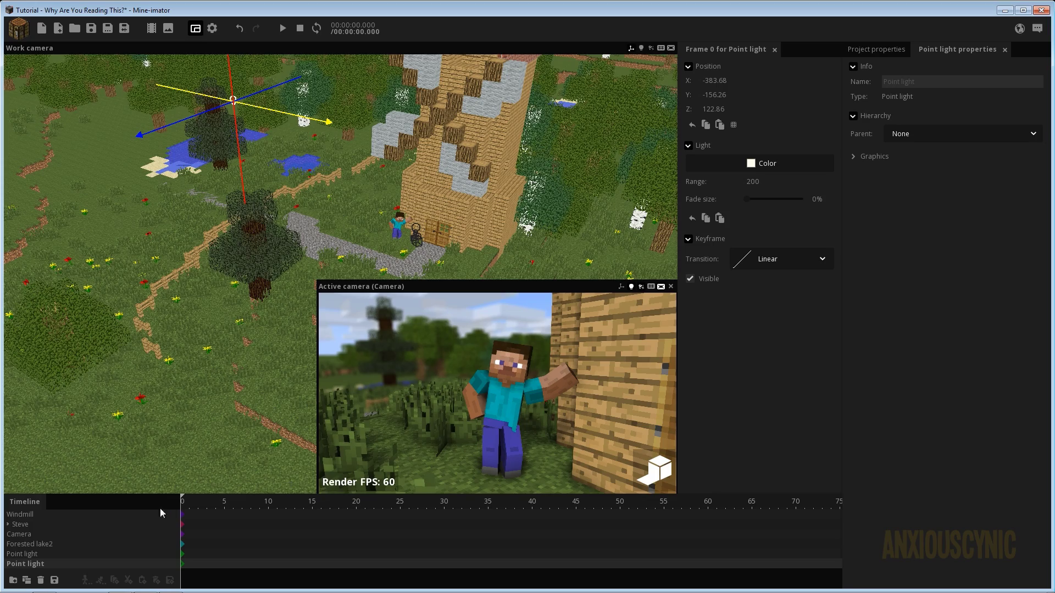
pyautogui.keyDown('shift'); pyautogui.click(57, 554); pyautogui.keyUp('shift')
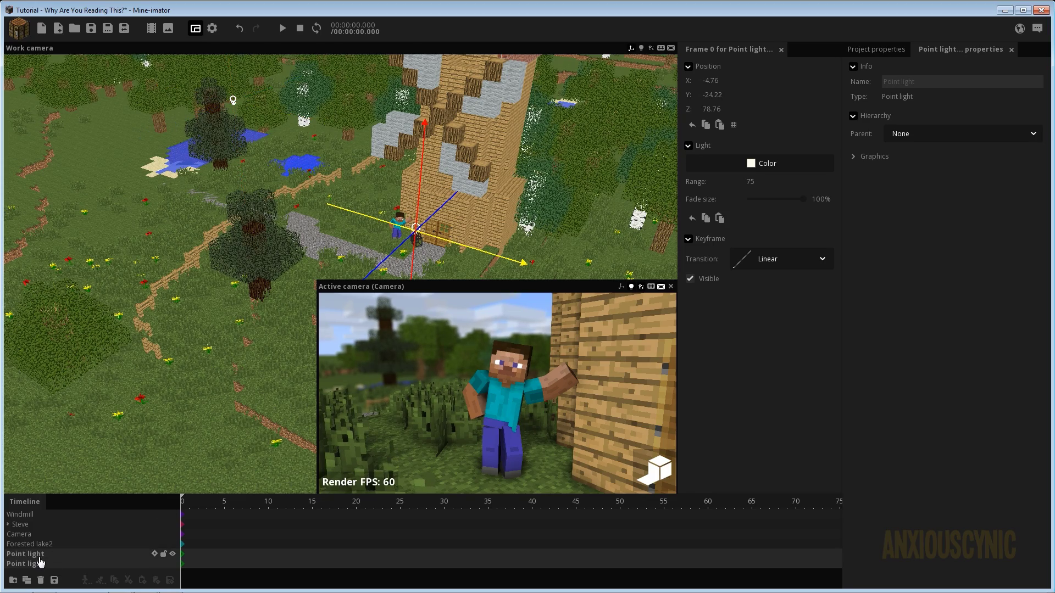
pyautogui.click(173, 564)
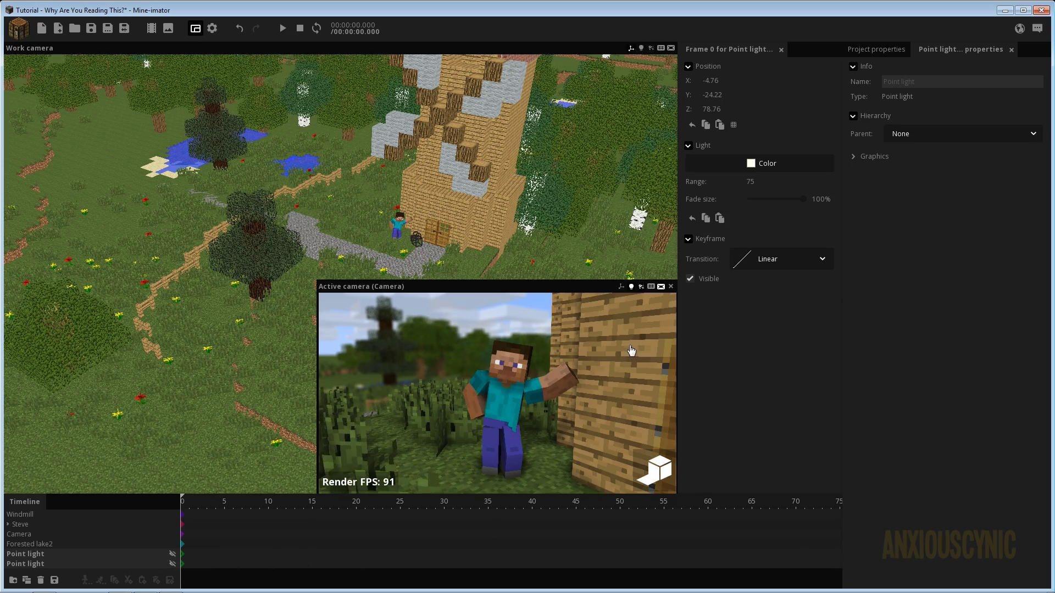
# Try resetting the sky's time and rotation to their defaults in the project settings, and undo both resets.
pyautogui.click(899, 58)
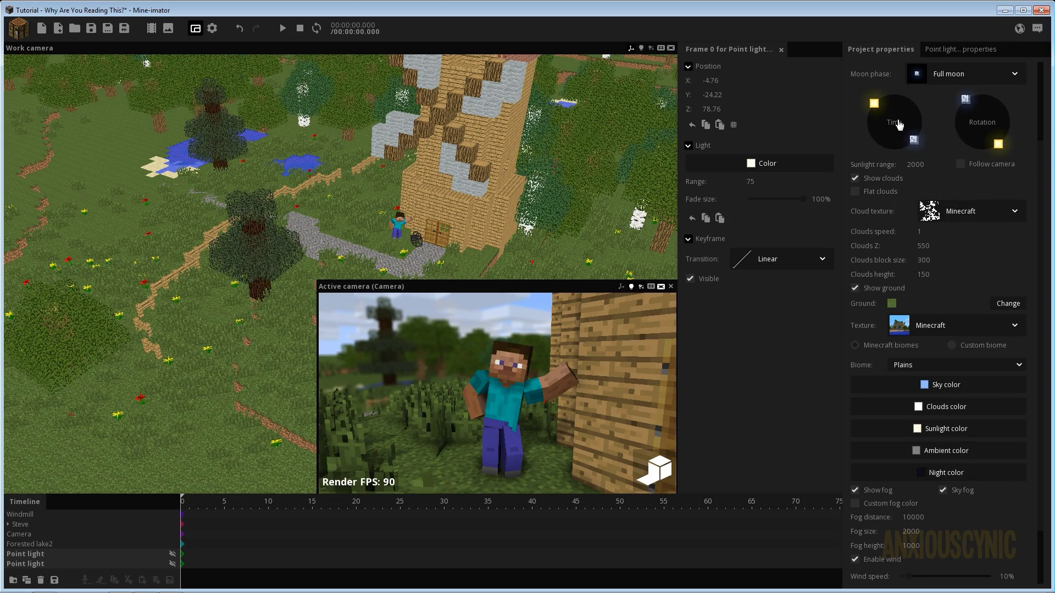
pyautogui.rightClick(901, 124)
pyautogui.rightClick(975, 126)
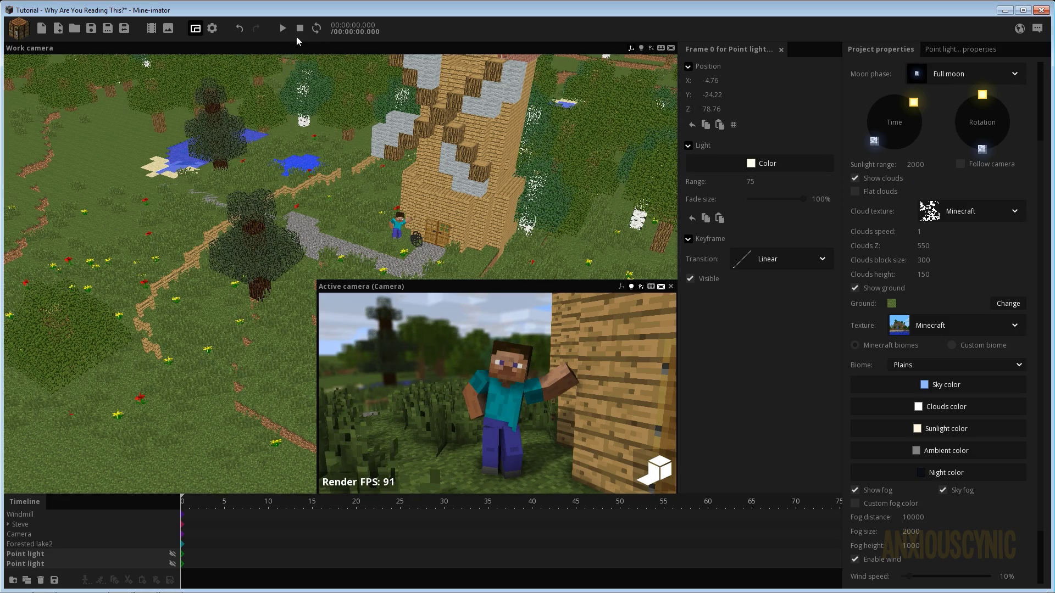
pyautogui.click(240, 33)
pyautogui.click(240, 33)
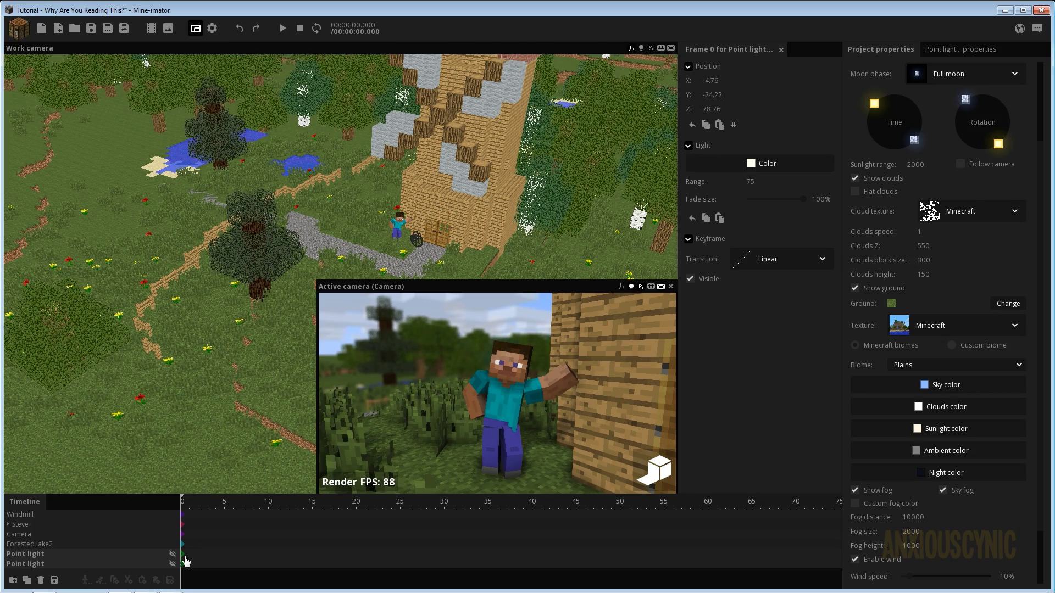
# Show both point light timelines in the animation again.
pyautogui.moveTo(176, 566)
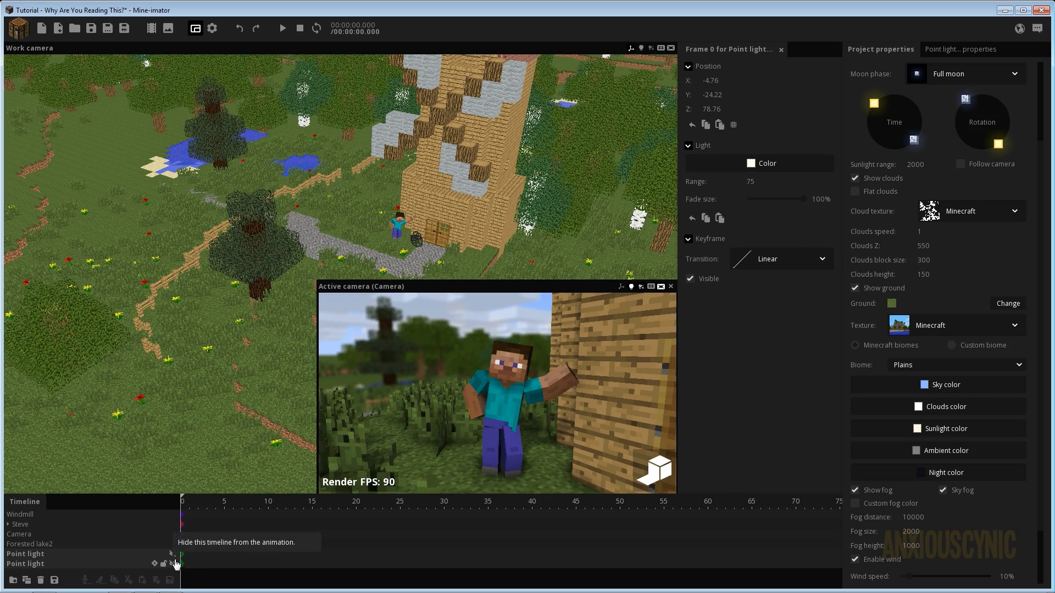
pyautogui.click(173, 563)
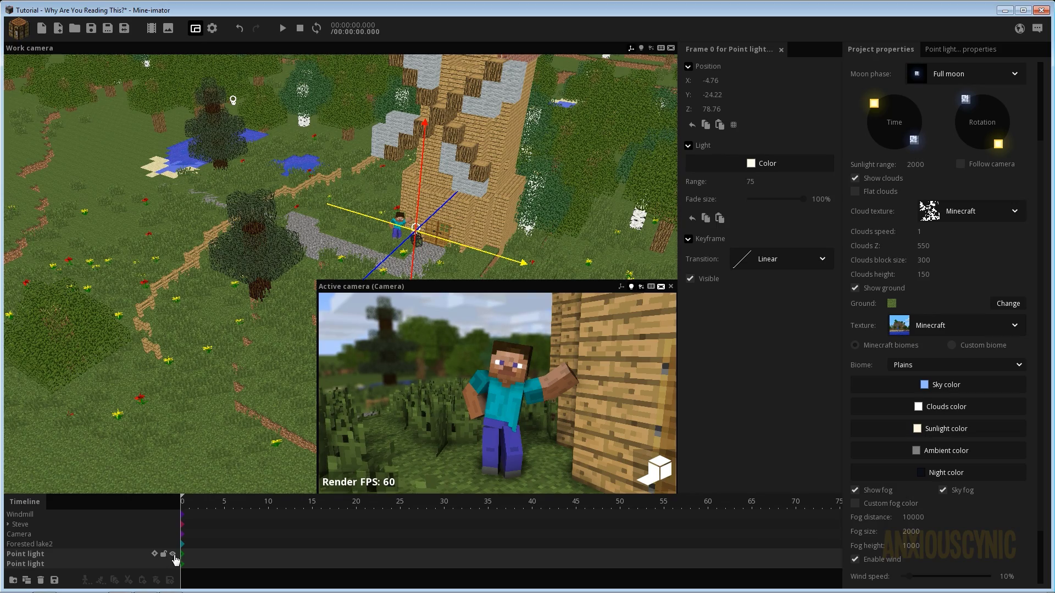
# Hide both point light timelines from the animation.
pyautogui.click(173, 555)
pyautogui.click(173, 564)
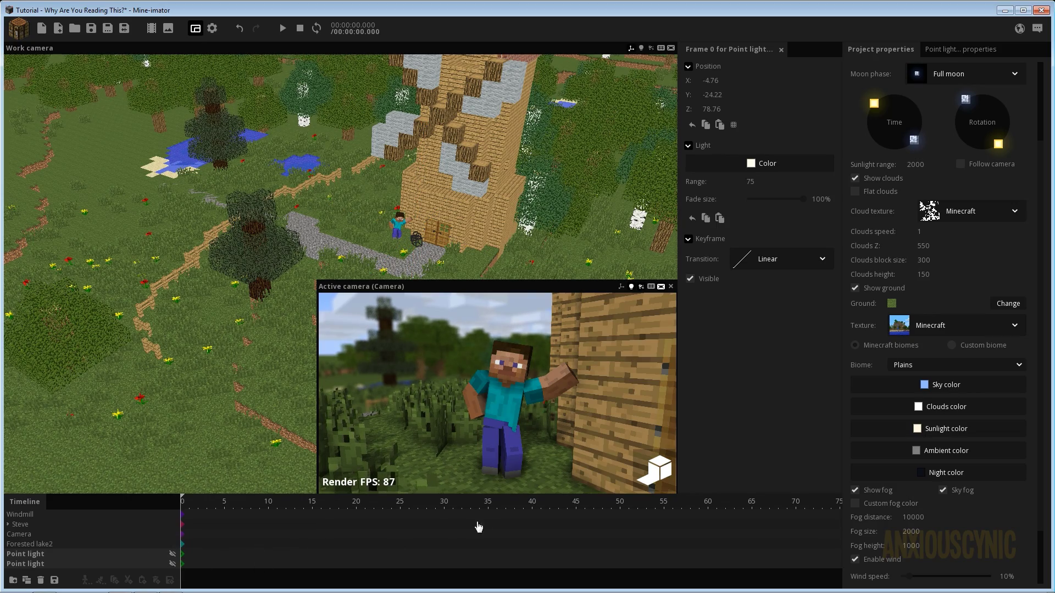
pyautogui.click(42, 544)
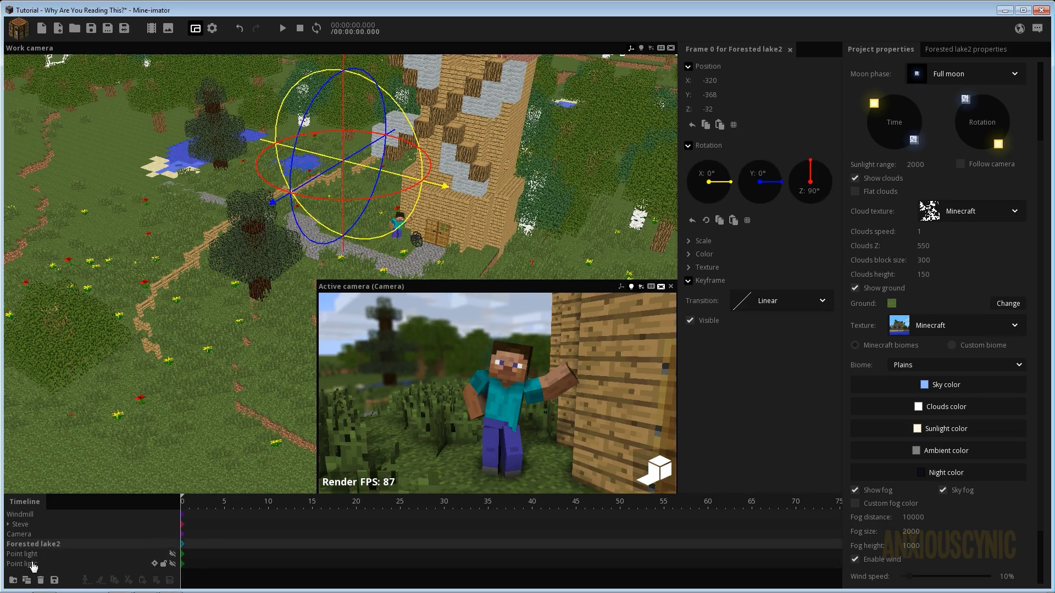
# Delete the last point light timeline, keeping the other one selected, and save the project.
pyautogui.click(33, 565)
pyautogui.click(40, 580)
pyautogui.click(65, 553)
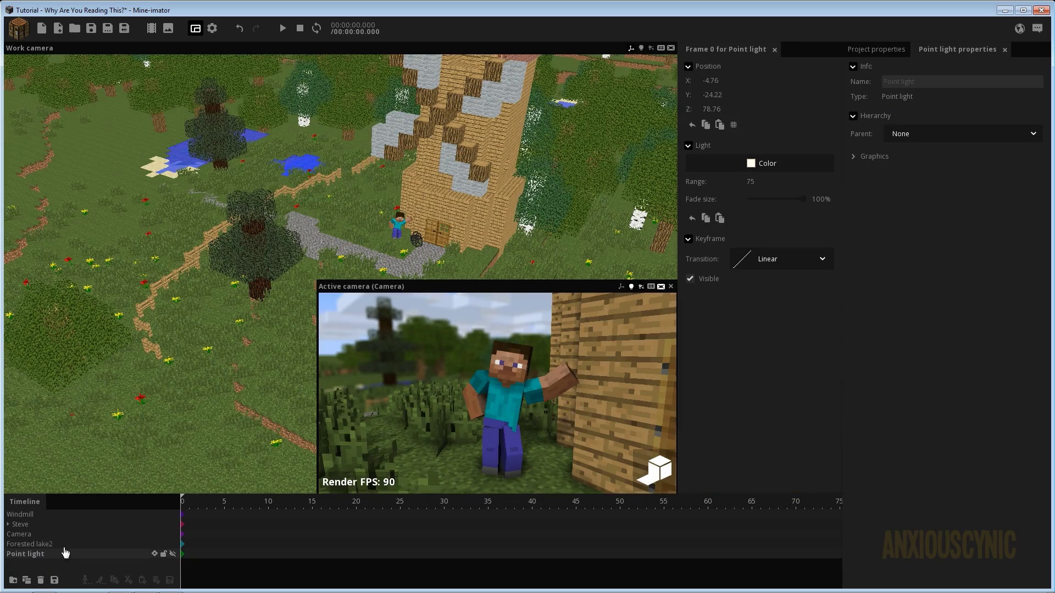
pyautogui.click(92, 30)
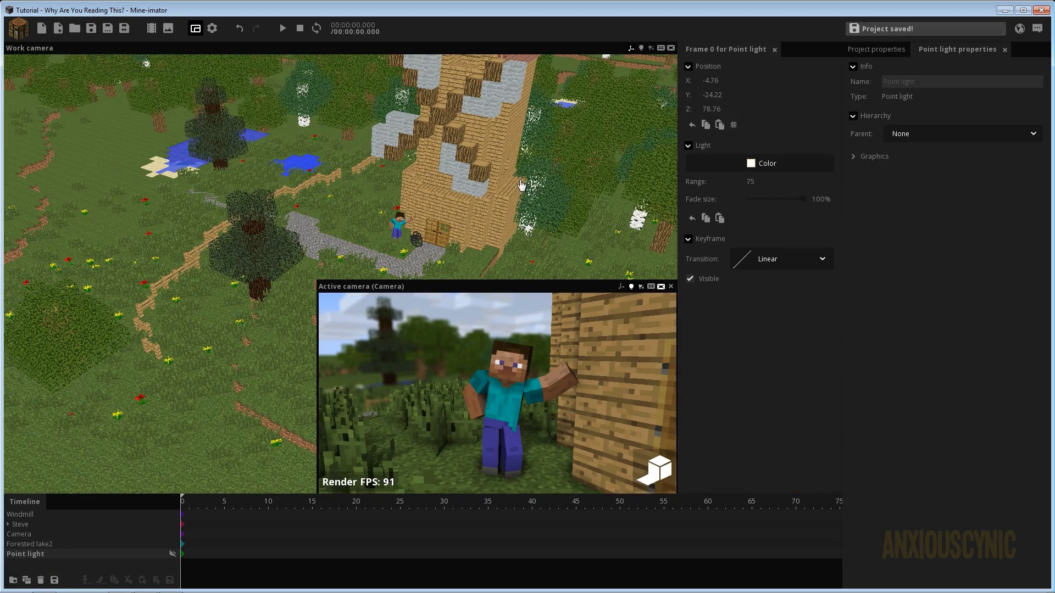
# Turn the sky time to night and show the remaining point light, with the active camera preview enlarged.
pyautogui.click(876, 49)
pyautogui.moveTo(871, 103); pyautogui.dragTo(901, 157)
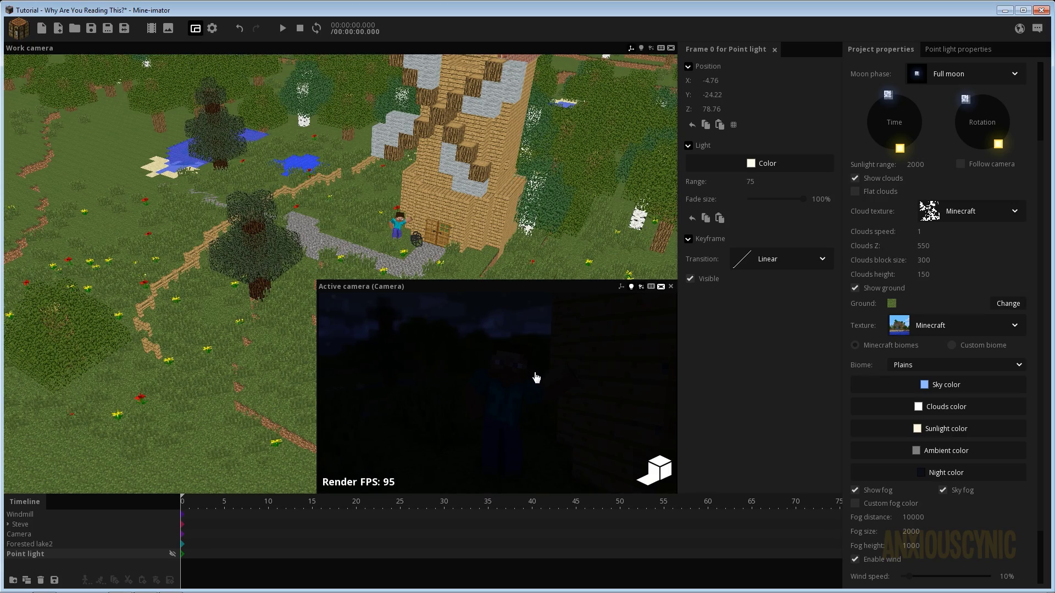
pyautogui.moveTo(318, 281); pyautogui.dragTo(117, 152)
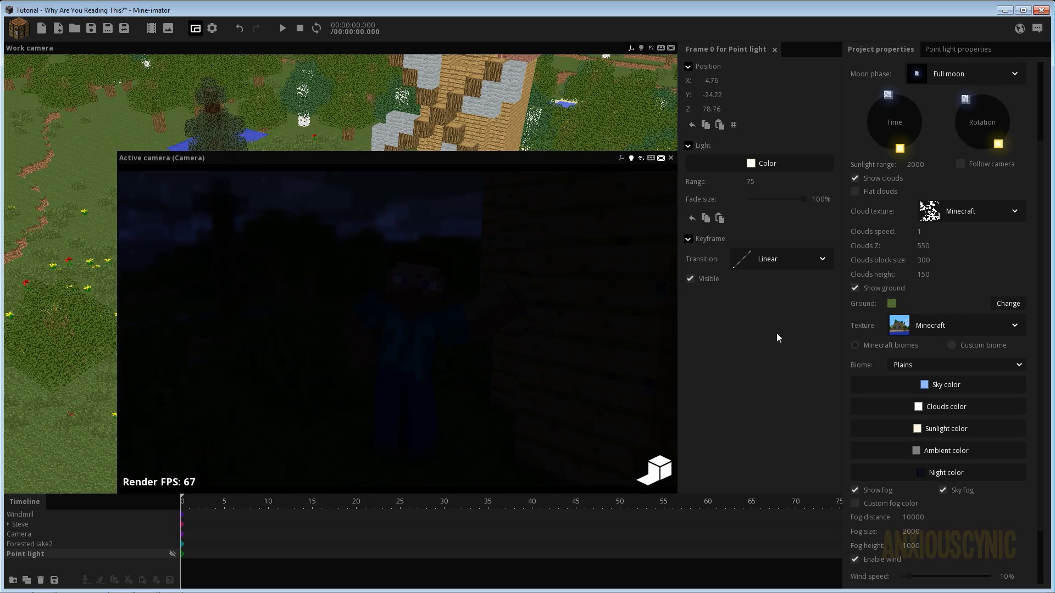
pyautogui.click(174, 554)
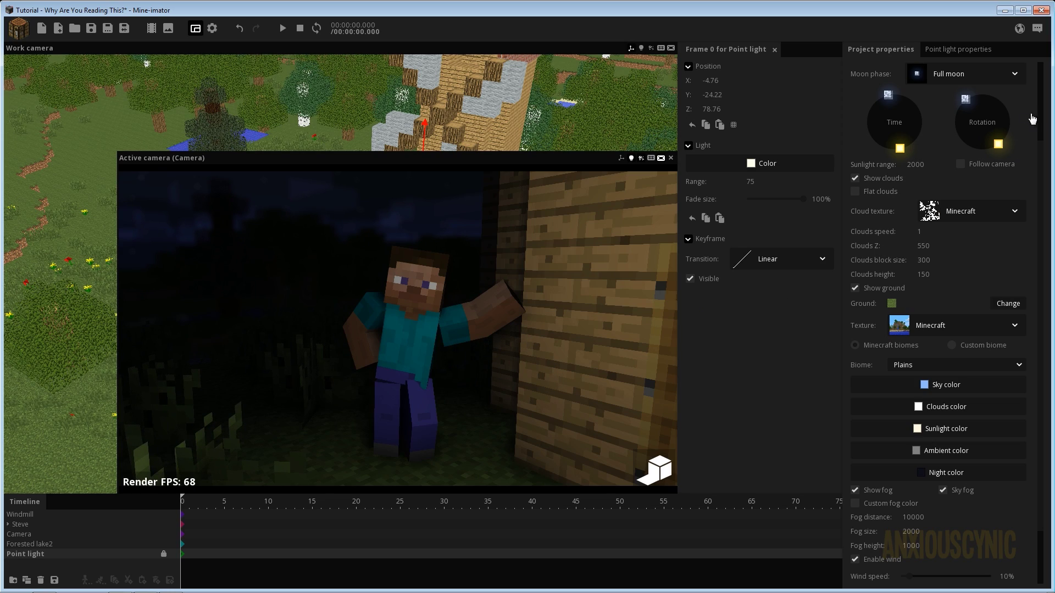
# Change the point light's color from warm white to a pale blue.
pyautogui.click(759, 163)
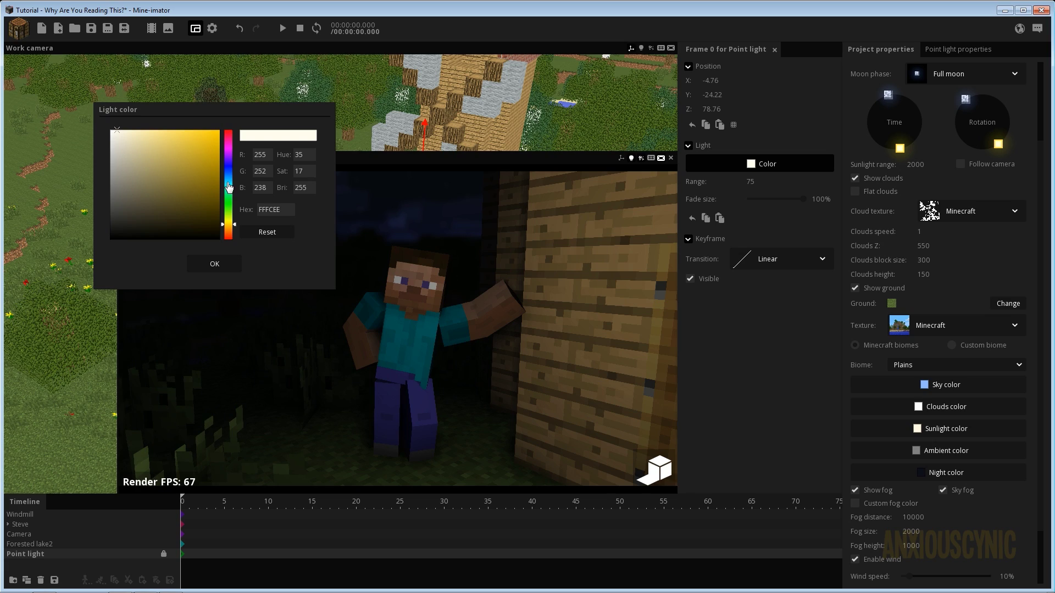
pyautogui.moveTo(229, 186); pyautogui.dragTo(230, 178)
pyautogui.moveTo(134, 141); pyautogui.dragTo(156, 130)
pyautogui.click(226, 266)
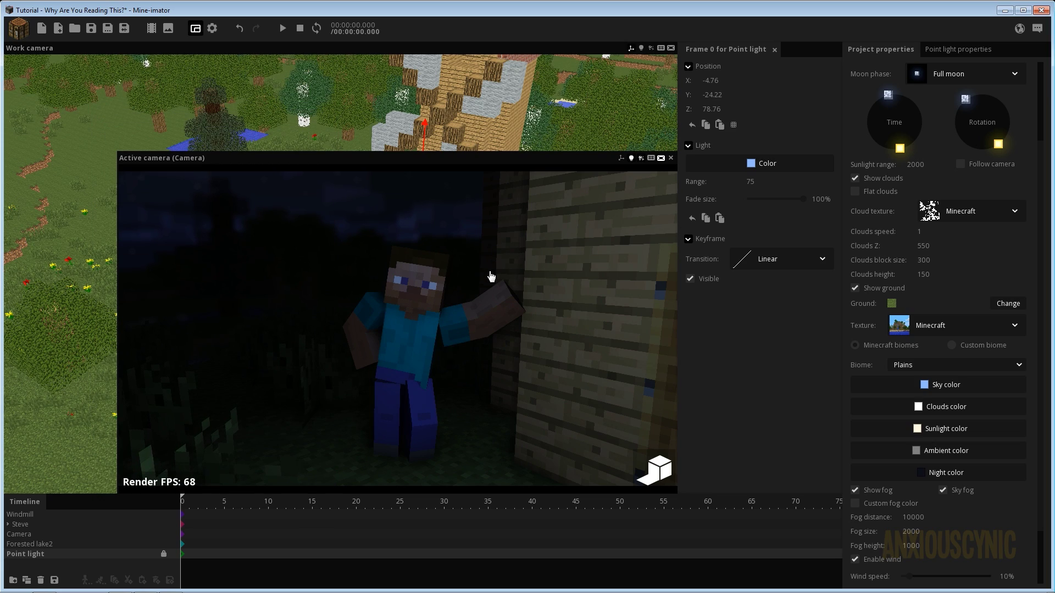
# Pull the camera back to about X 51, Y 120, Z 103 to frame Steve and the windmill door, with depth of field disabled.
pyautogui.moveTo(480, 282)
pyautogui.mouseDown(button='right')
pyautogui.moveTo(464, 280)
pyautogui.moveTo(489, 282)
pyautogui.moveTo(465, 279)
pyautogui.moveTo(459, 302)
pyautogui.moveTo(494, 277)
pyautogui.mouseUp(button='right')
pyautogui.press('s')
pyautogui.press('s')
pyautogui.press('w')
pyautogui.press('d')
pyautogui.click(690, 316)
pyautogui.press('a')
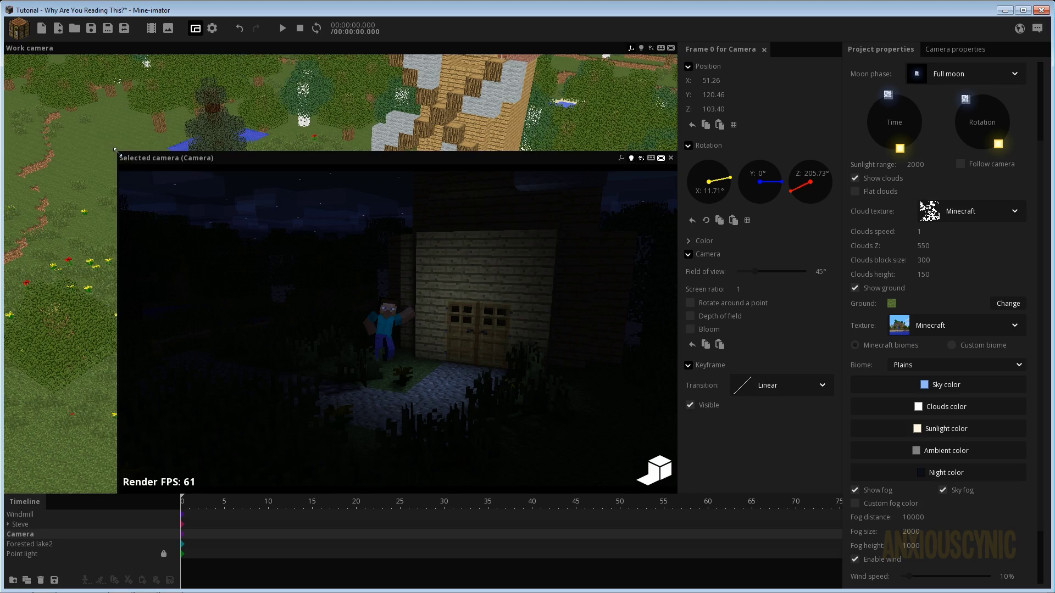
# Shrink the camera preview and move the point light up and out in front of the windmill, to about Y 127, Z 234.
pyautogui.moveTo(119, 157); pyautogui.dragTo(76, 318)
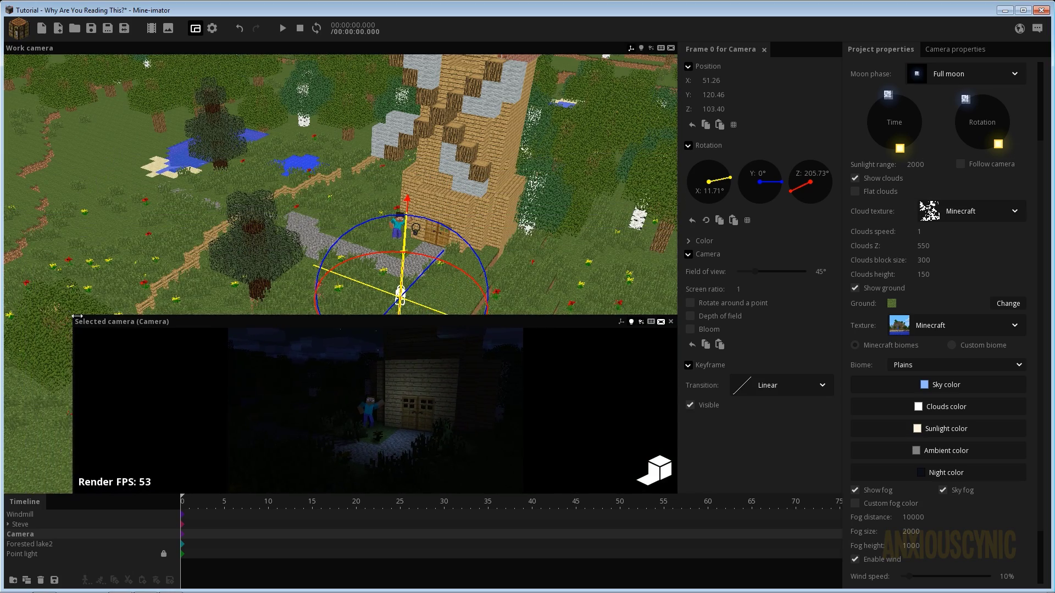
pyautogui.moveTo(414, 182); pyautogui.dragTo(331, 260, button='right')
pyautogui.doubleClick(42, 554)
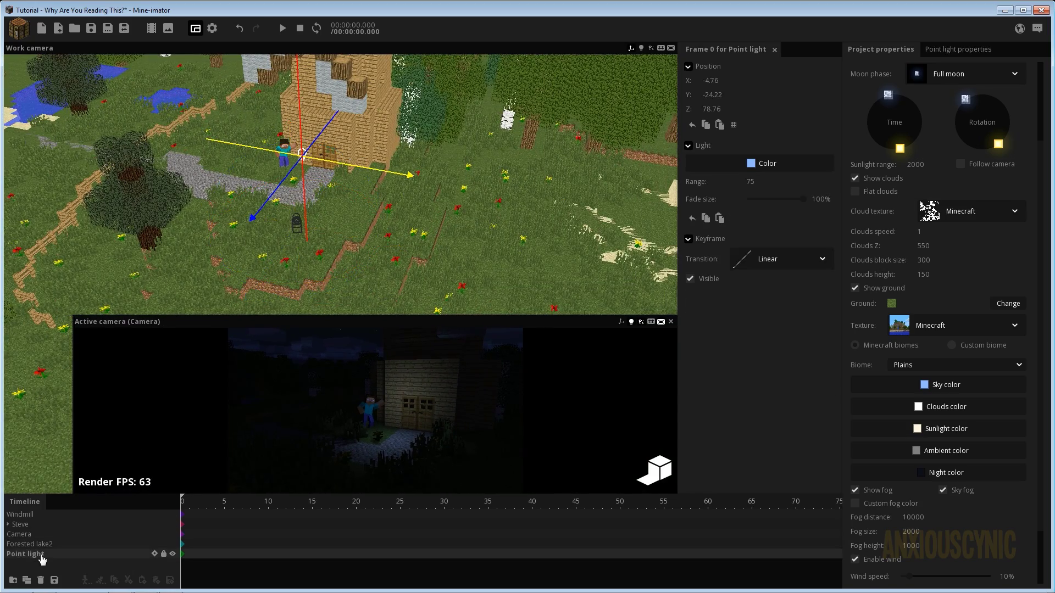
pyautogui.moveTo(311, 148); pyautogui.dragTo(315, 147)
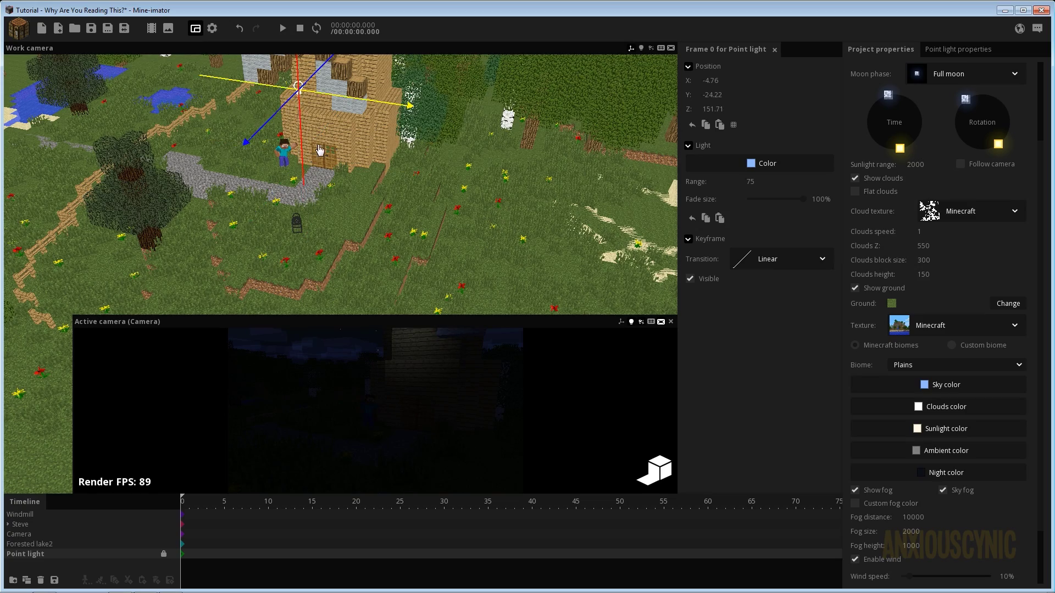
pyautogui.moveTo(505, 280); pyautogui.dragTo(385, 215)
pyautogui.moveTo(314, 205); pyautogui.dragTo(157, 211)
pyautogui.moveTo(162, 301); pyautogui.dragTo(149, 218)
pyautogui.moveTo(341, 198); pyautogui.dragTo(384, 201)
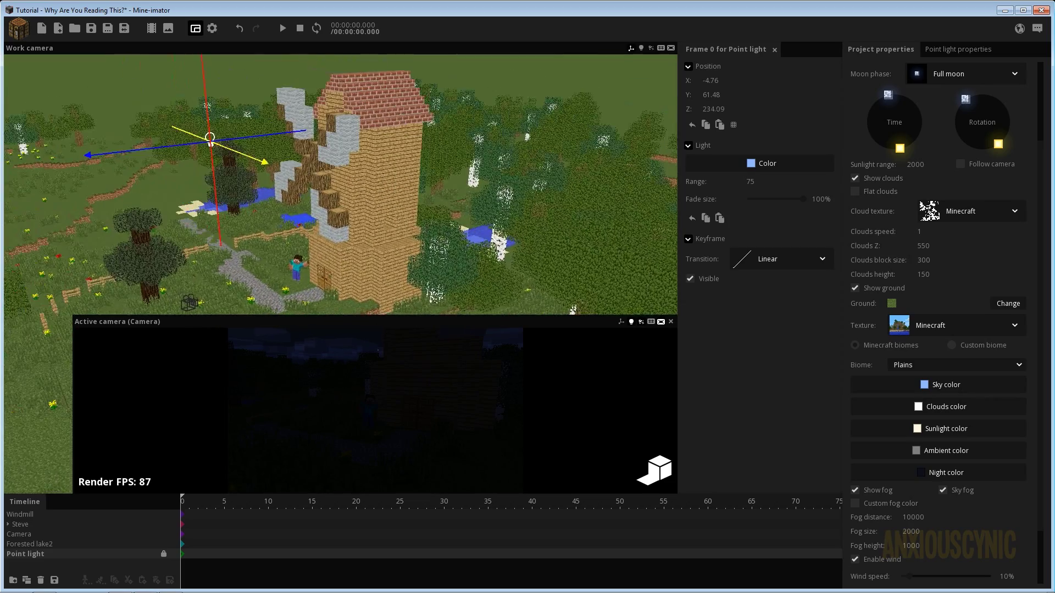
pyautogui.moveTo(93, 156); pyautogui.dragTo(22, 162)
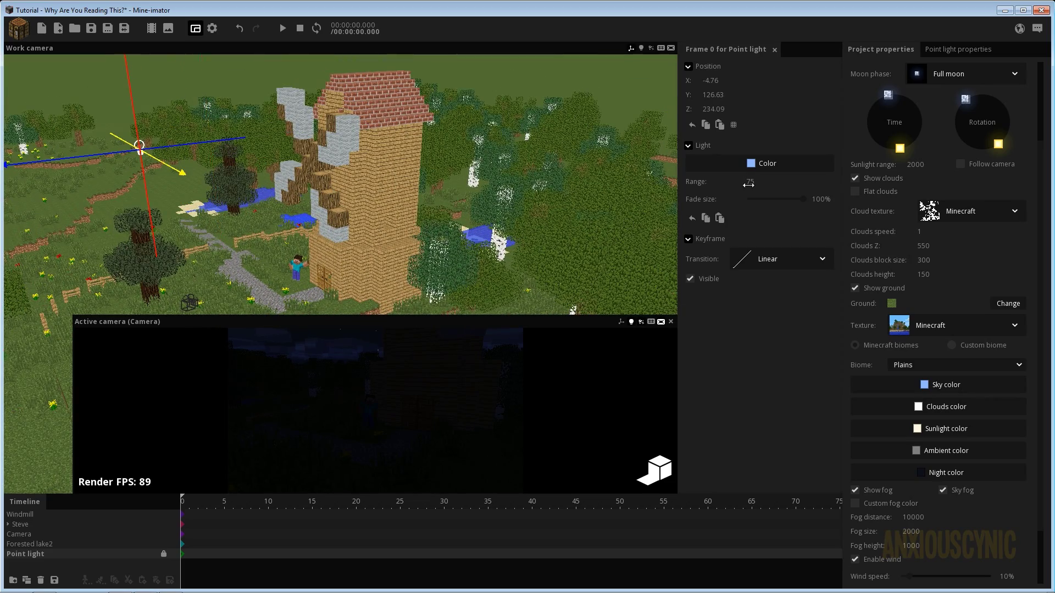
# Set the point light's range to 700.
pyautogui.moveTo(749, 185); pyautogui.dragTo(879, 192)
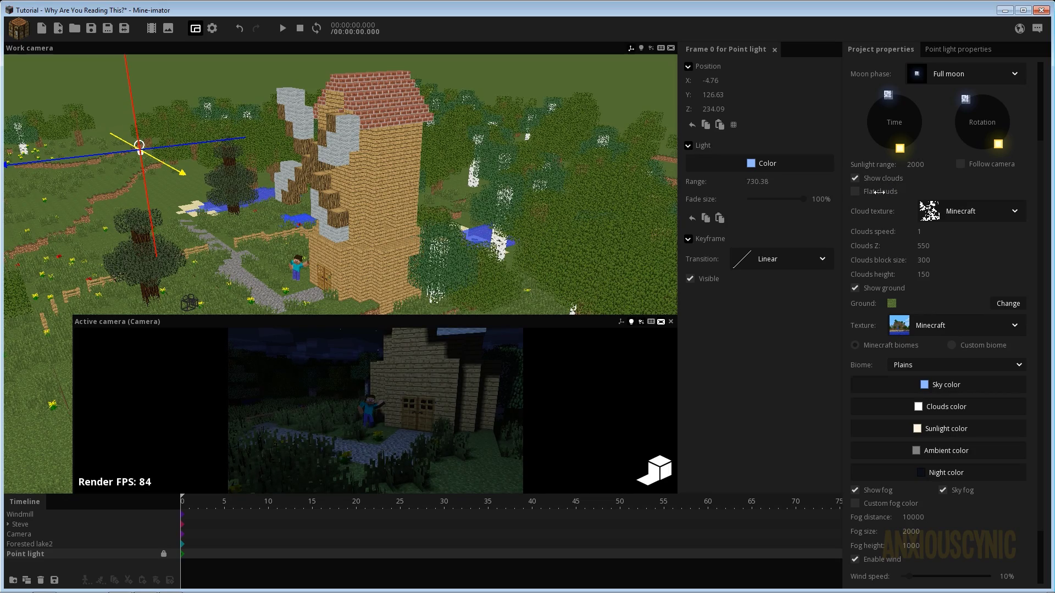
pyautogui.click(767, 187)
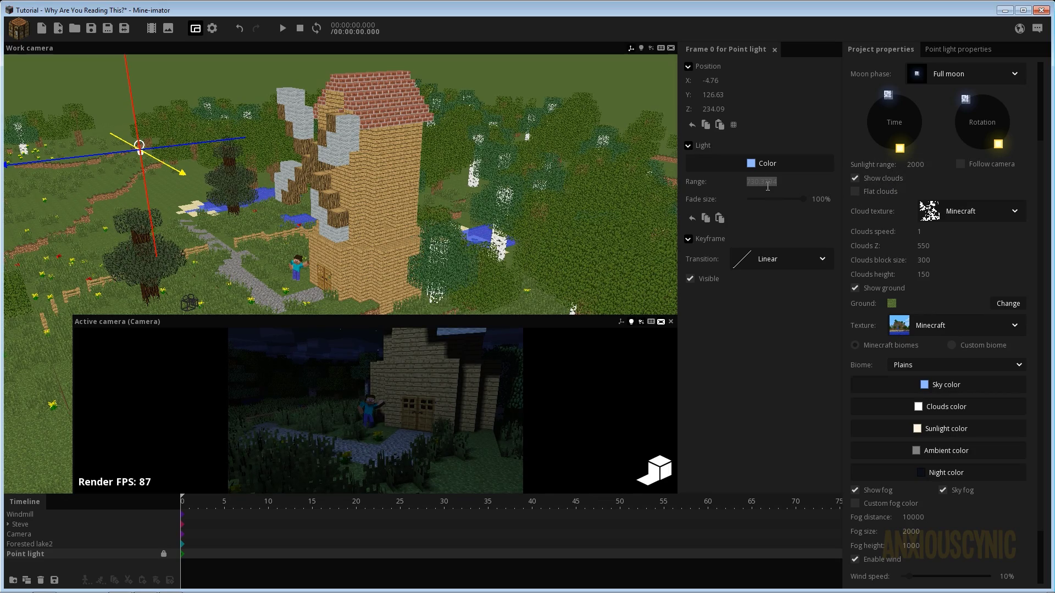
pyautogui.write('700')
# Reposition the point light beside the windmill at about X 59, Y 167, Z 194.
pyautogui.moveTo(62, 157); pyautogui.dragTo(90, 155)
pyautogui.moveTo(245, 172); pyautogui.dragTo(313, 181)
pyautogui.moveTo(229, 99); pyautogui.dragTo(257, 147)
pyautogui.moveTo(329, 176); pyautogui.dragTo(280, 165)
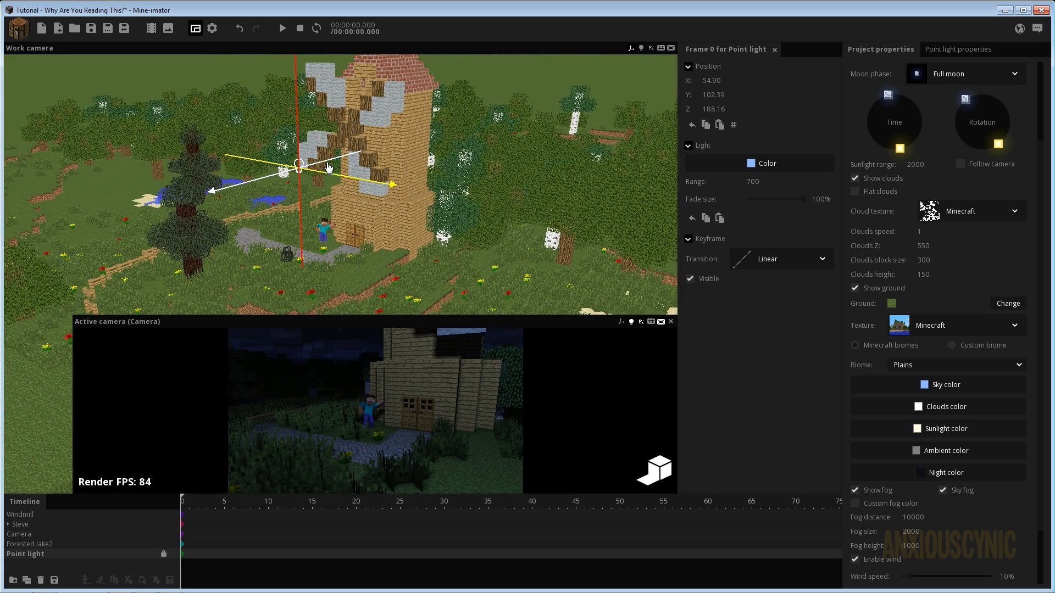
pyautogui.moveTo(328, 160); pyautogui.dragTo(304, 224)
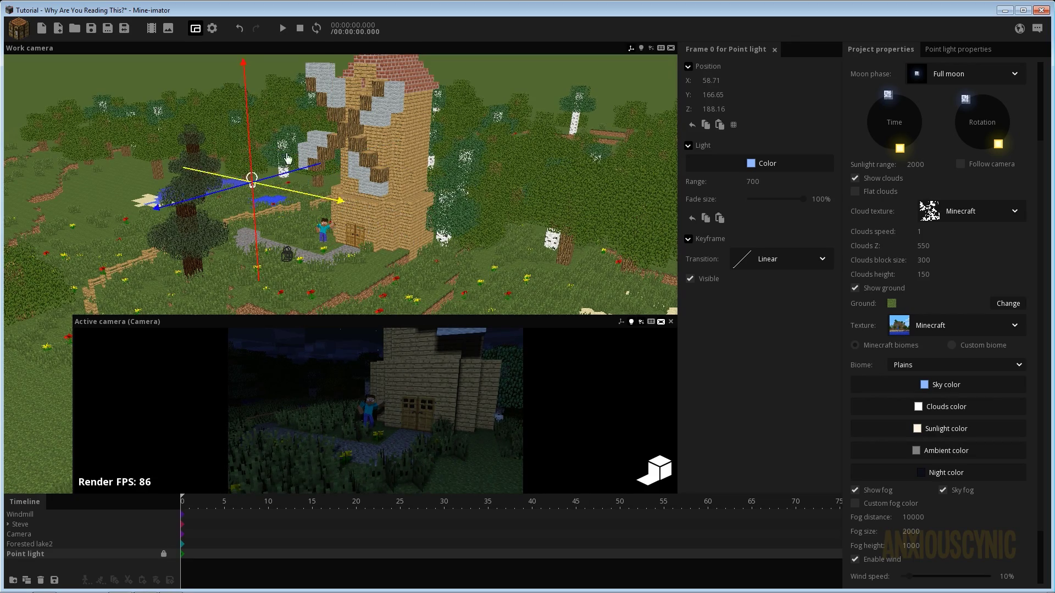
pyautogui.moveTo(248, 160)
pyautogui.mouseDown()
pyautogui.moveTo(242, 129)
pyautogui.moveTo(244, 156)
pyautogui.mouseUp()
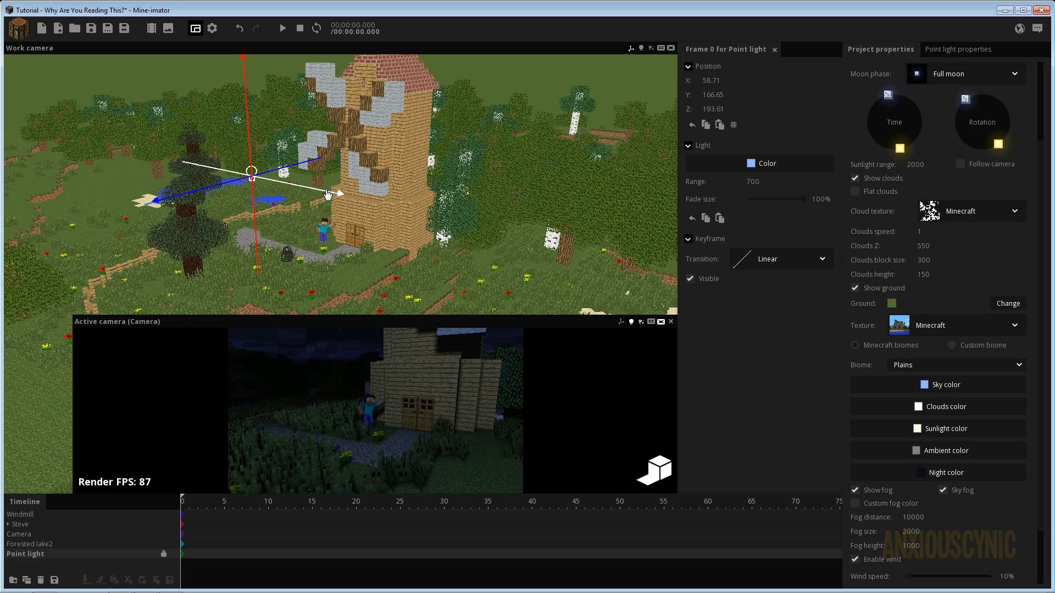
# Change the point light's color to the saturated blue 2668E1.
pyautogui.click(761, 164)
pyautogui.click(163, 157)
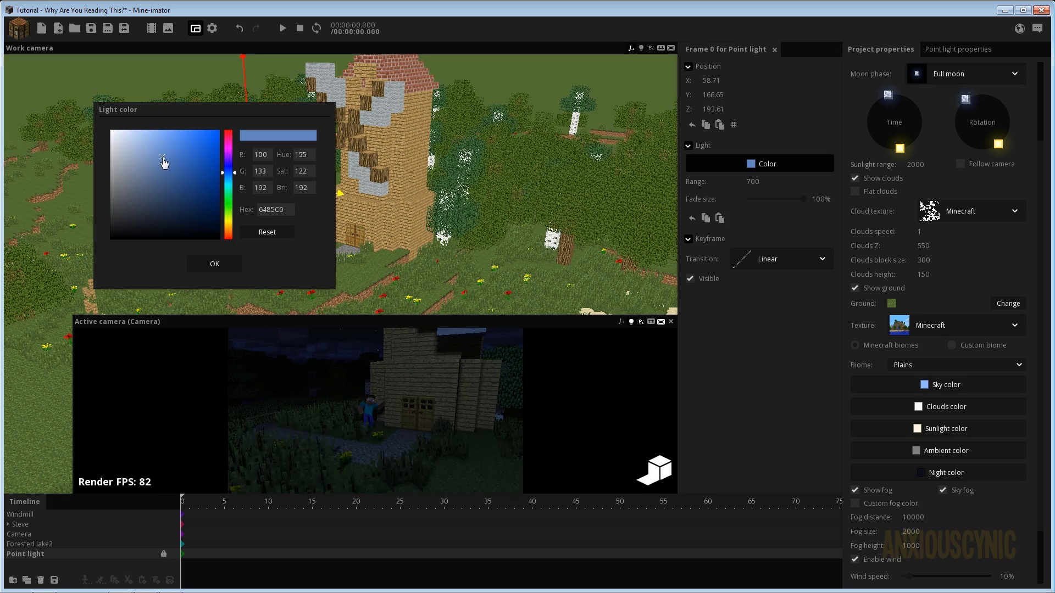
pyautogui.moveTo(162, 174); pyautogui.dragTo(188, 145)
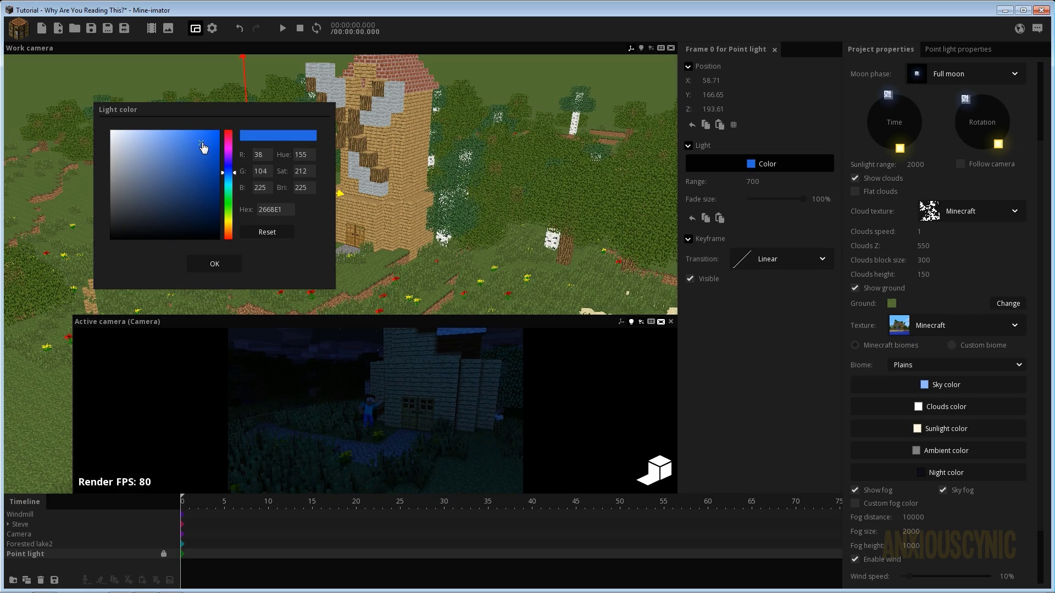
pyautogui.click(214, 264)
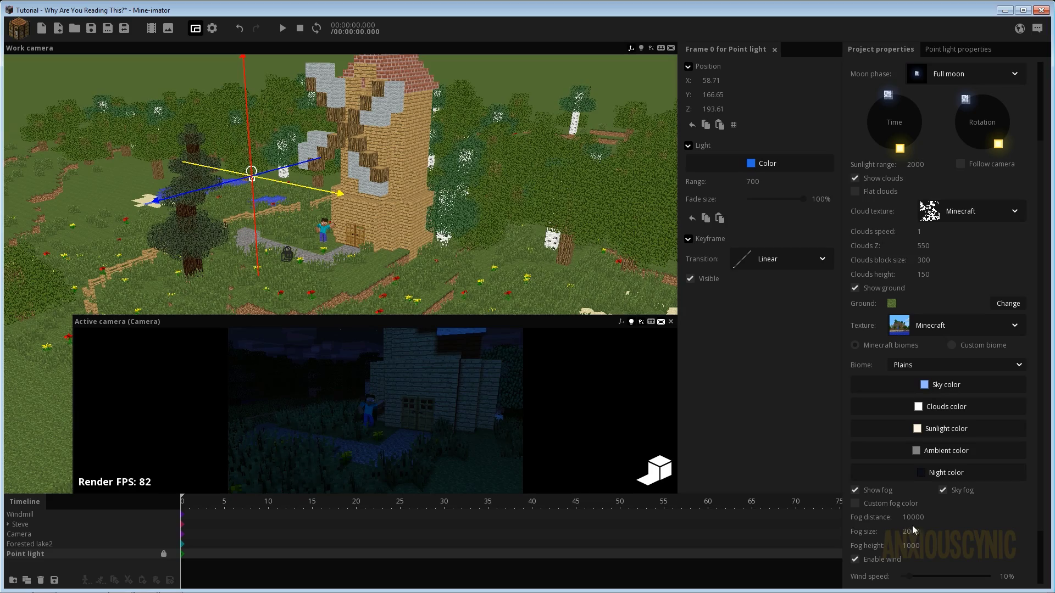
# Reduce the fog distance to 1130 and the fog size to 900, and turn the sky time to day to preview the fog.
pyautogui.moveTo(913, 517); pyautogui.dragTo(839, 519)
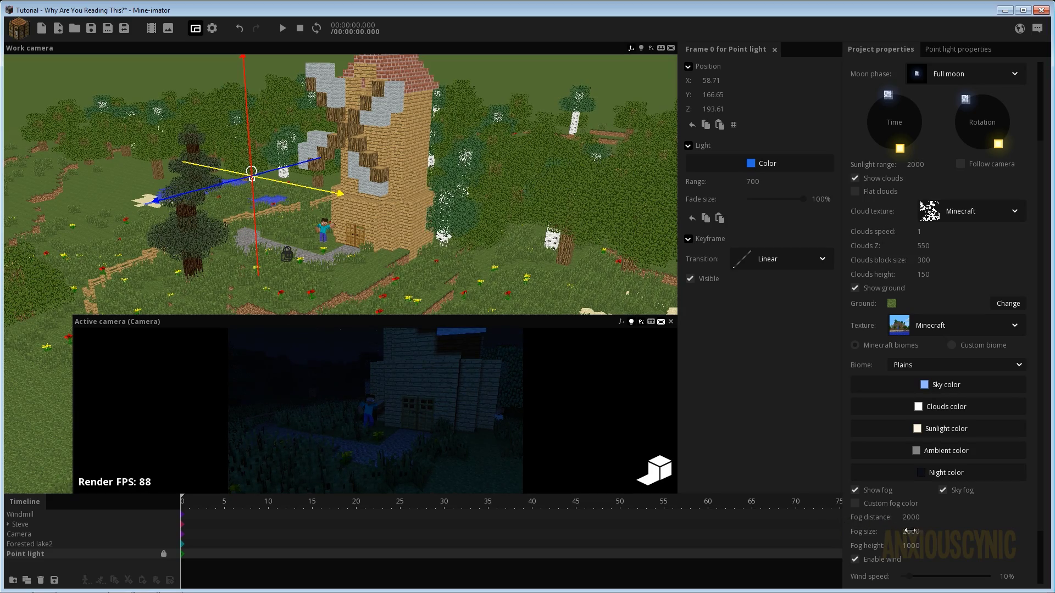
pyautogui.moveTo(913, 530); pyautogui.dragTo(879, 518)
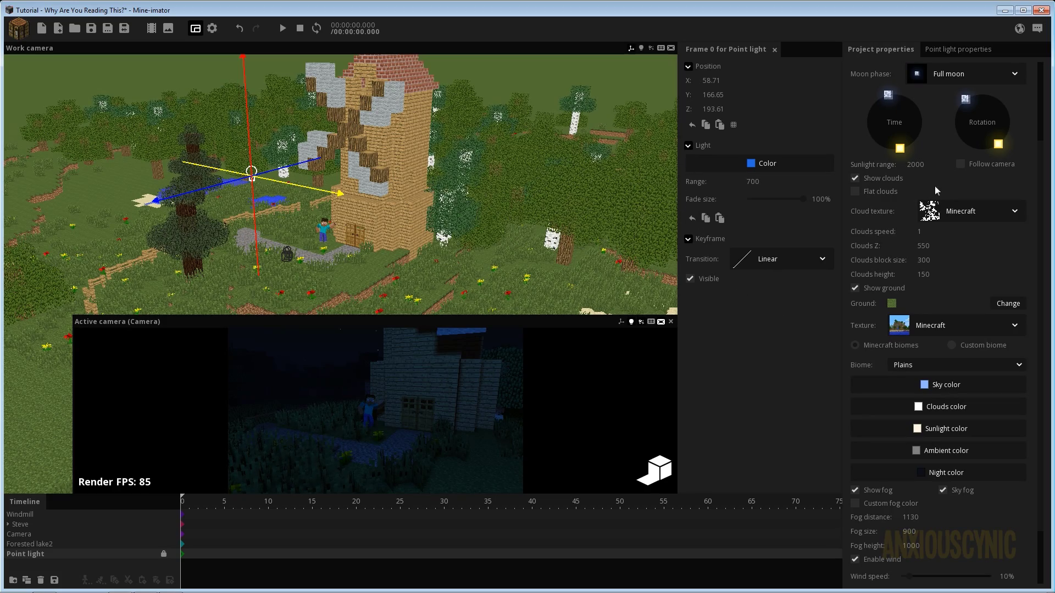
pyautogui.moveTo(905, 152); pyautogui.dragTo(918, 115)
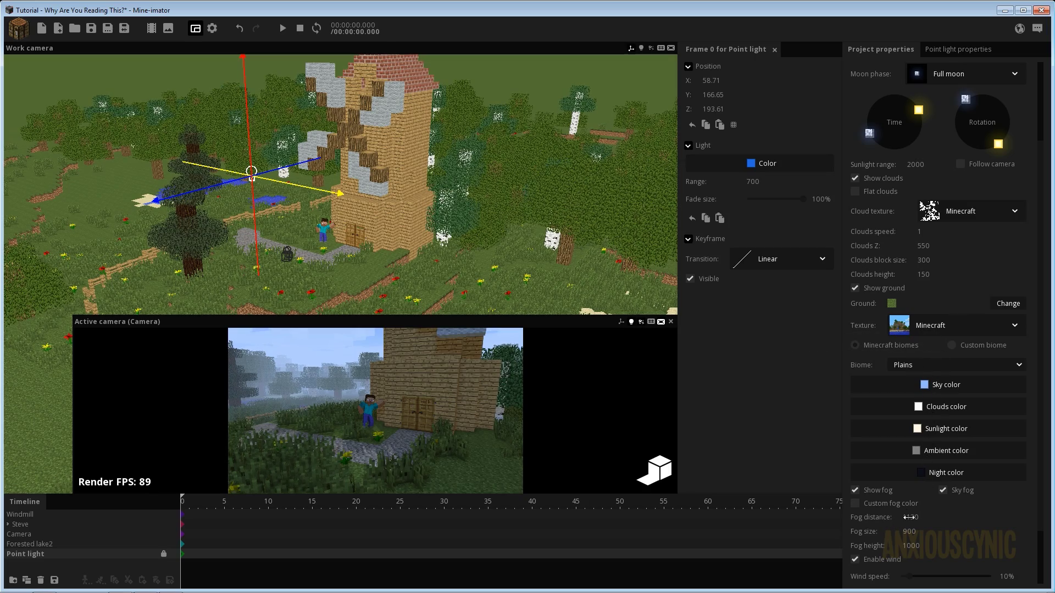
# Set the fog distance to 910 and the fog size to 900.
pyautogui.moveTo(906, 516); pyautogui.dragTo(900, 517)
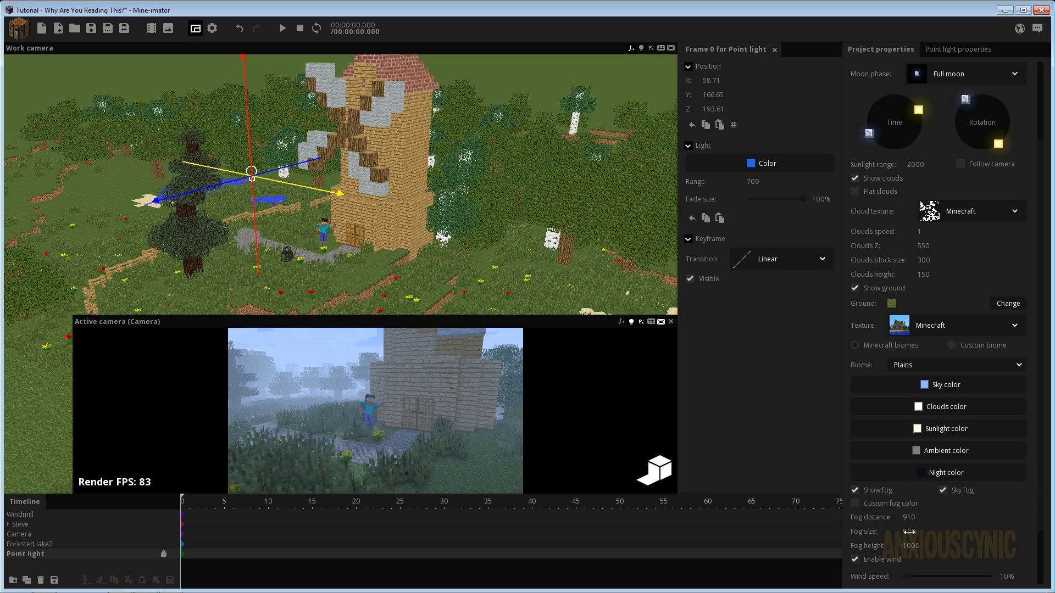
pyautogui.moveTo(909, 532); pyautogui.dragTo(909, 534)
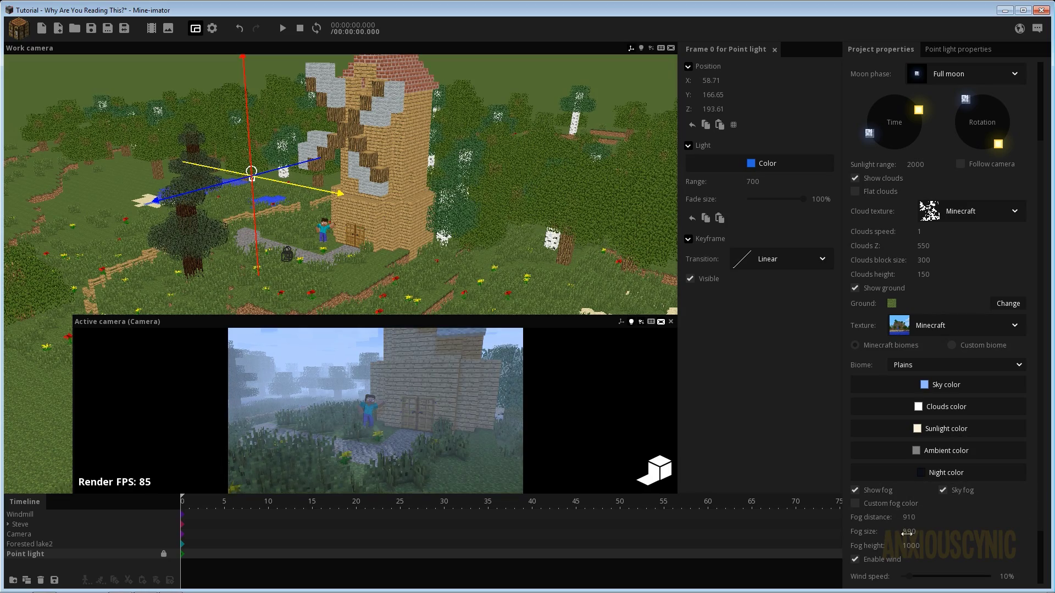
pyautogui.click(908, 535)
pyautogui.write('900')
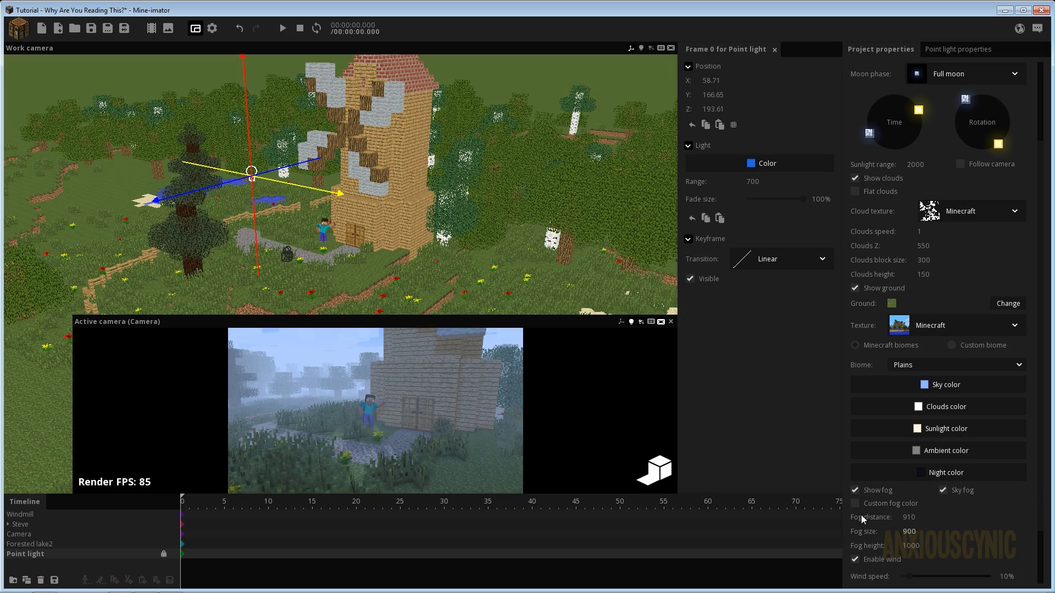
# Set the fog distance to 1500 and the fog size to 1540.
pyautogui.moveTo(909, 517); pyautogui.dragTo(936, 522)
pyautogui.click(916, 519)
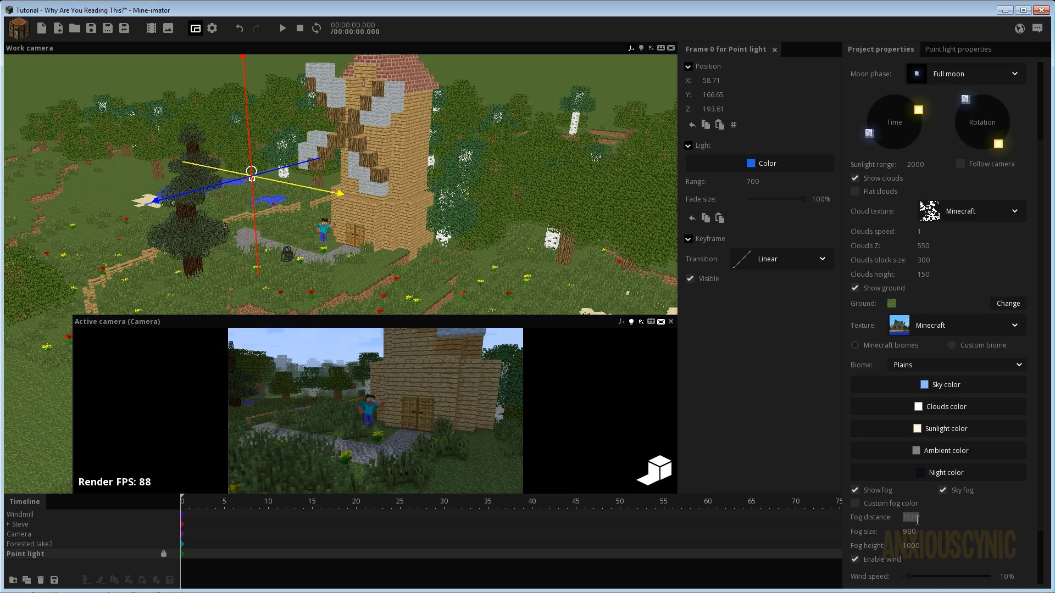
pyautogui.write('1500')
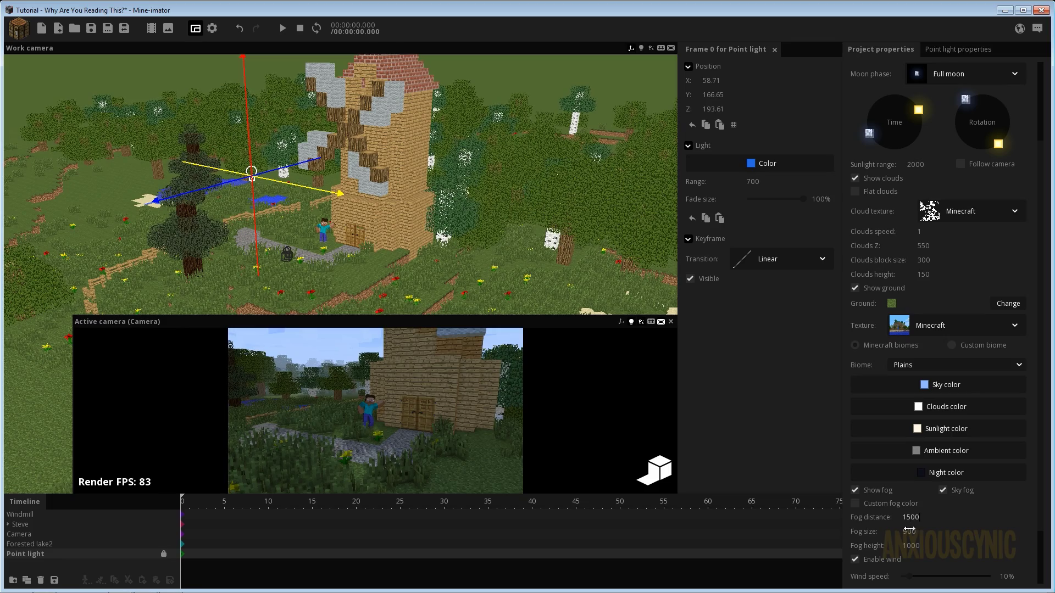
pyautogui.moveTo(909, 530); pyautogui.dragTo(937, 539)
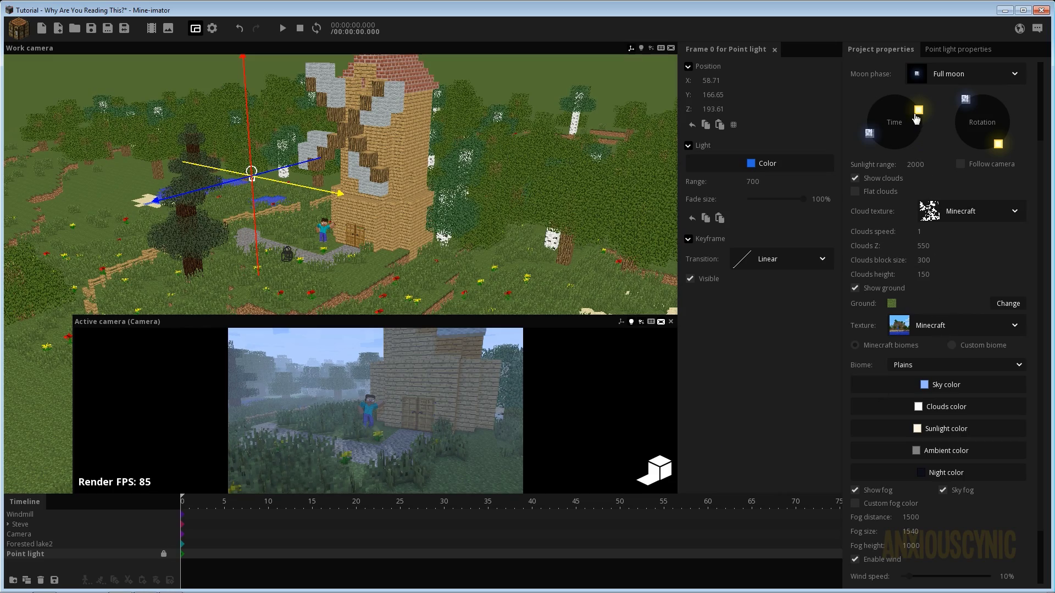
# Turn the sky time back to night with the moon high in the sky.
pyautogui.moveTo(915, 118)
pyautogui.mouseDown()
pyautogui.moveTo(894, 101)
pyautogui.moveTo(878, 104)
pyautogui.moveTo(853, 121)
pyautogui.moveTo(851, 138)
pyautogui.moveTo(837, 134)
pyautogui.mouseUp()
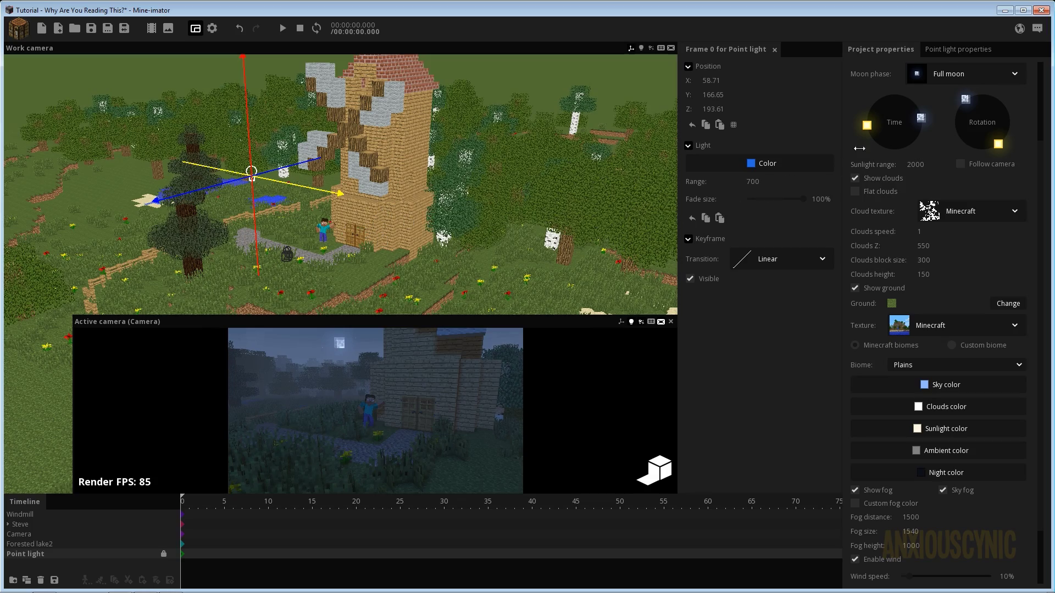
pyautogui.moveTo(926, 126)
pyautogui.mouseDown()
pyautogui.moveTo(894, 101)
pyautogui.moveTo(885, 108)
pyautogui.mouseUp()
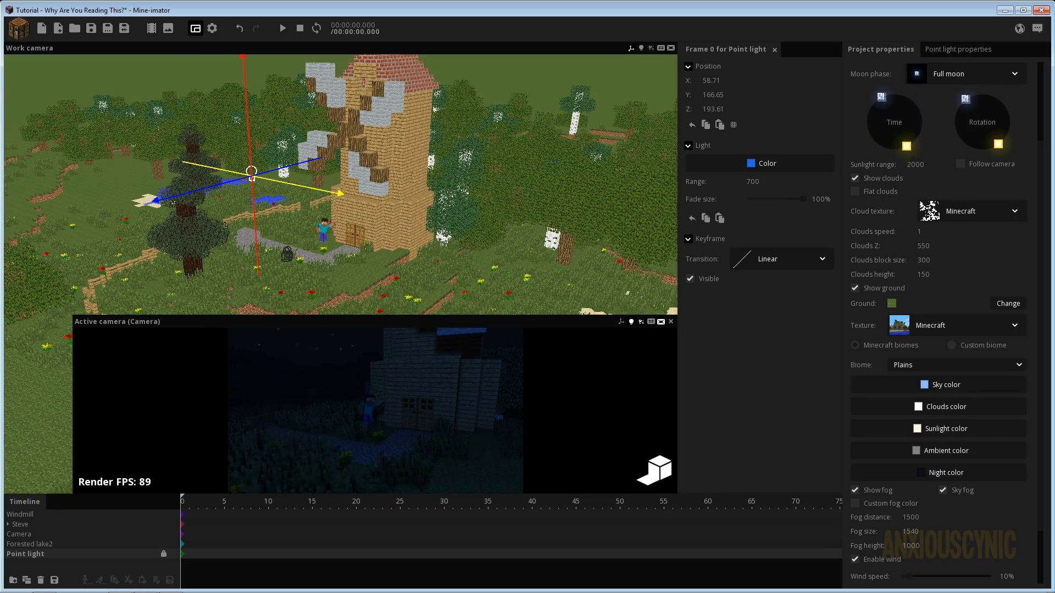
pyautogui.moveTo(341, 209); pyautogui.dragTo(544, 121)
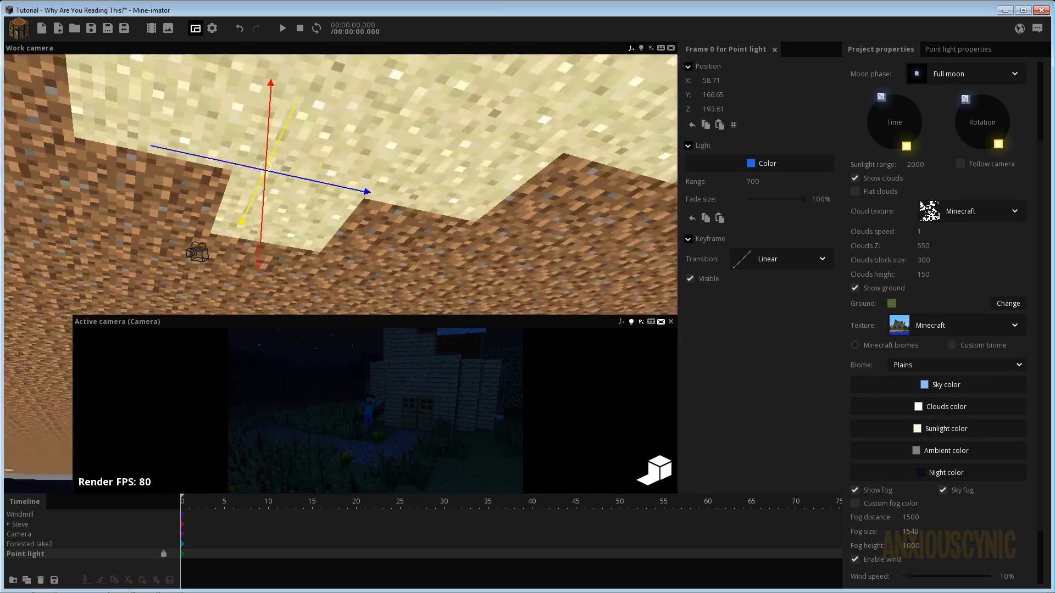
# Shift the sky time slightly so the moon sits a little lower in the night sky.
pyautogui.moveTo(341, 165); pyautogui.dragTo(274, 219)
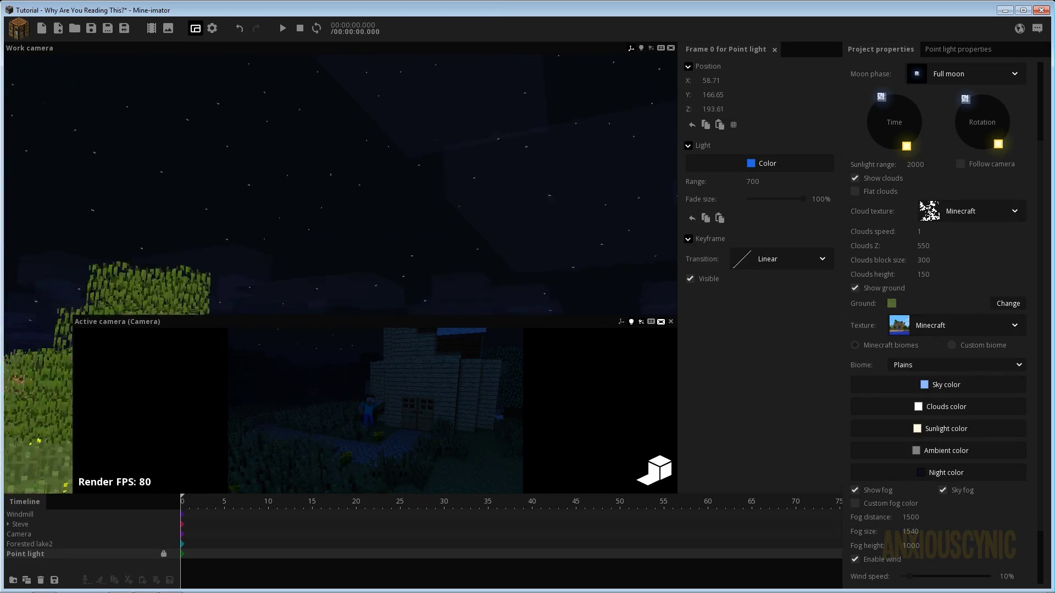
pyautogui.moveTo(412, 238); pyautogui.dragTo(286, 261, button='right')
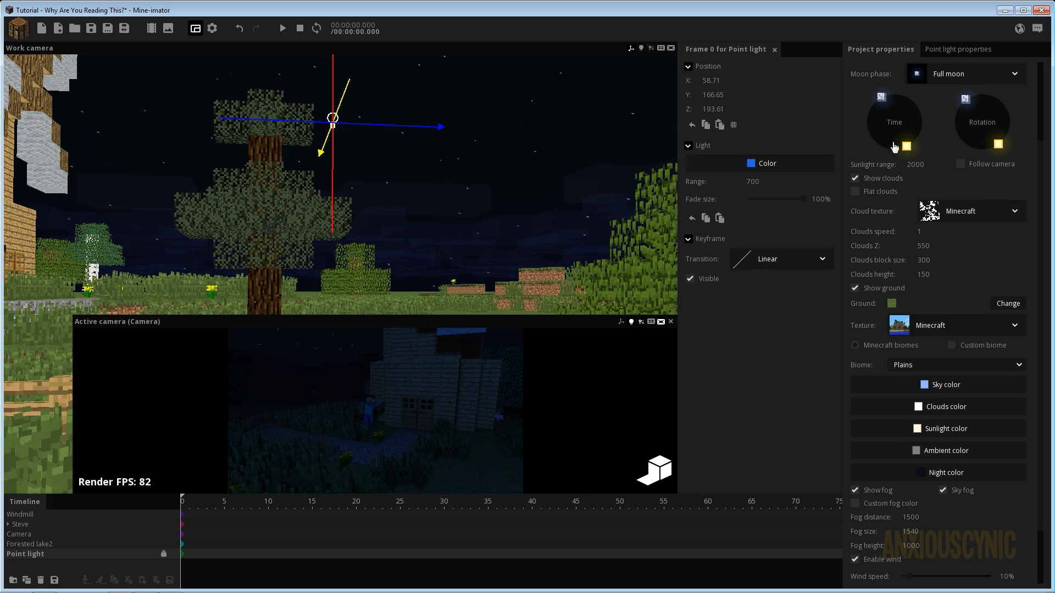
pyautogui.moveTo(882, 105); pyautogui.dragTo(832, 96)
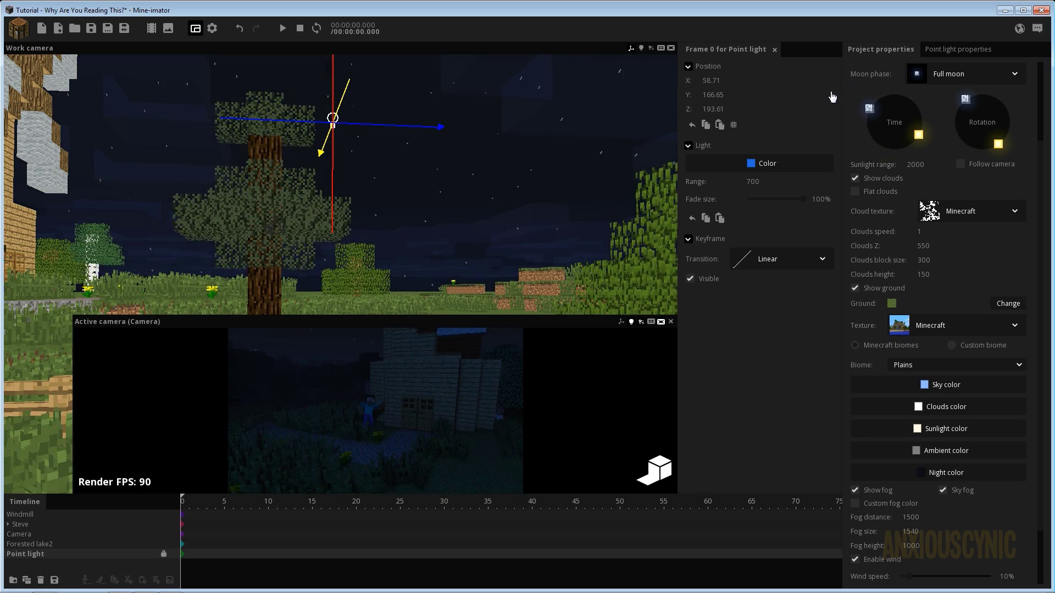
pyautogui.moveTo(466, 176); pyautogui.dragTo(619, 202)
pyautogui.moveTo(571, 173); pyautogui.dragTo(466, 179, button='middle')
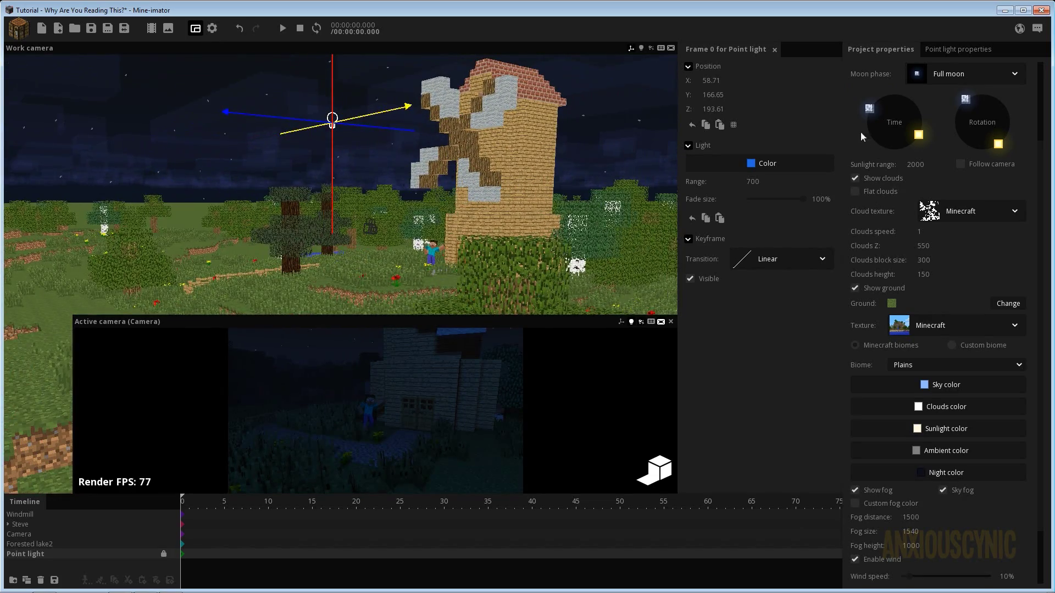
# Preview the sky time with the moon low on the opposite side, and turn it back to dark night.
pyautogui.moveTo(870, 109); pyautogui.dragTo(970, 111)
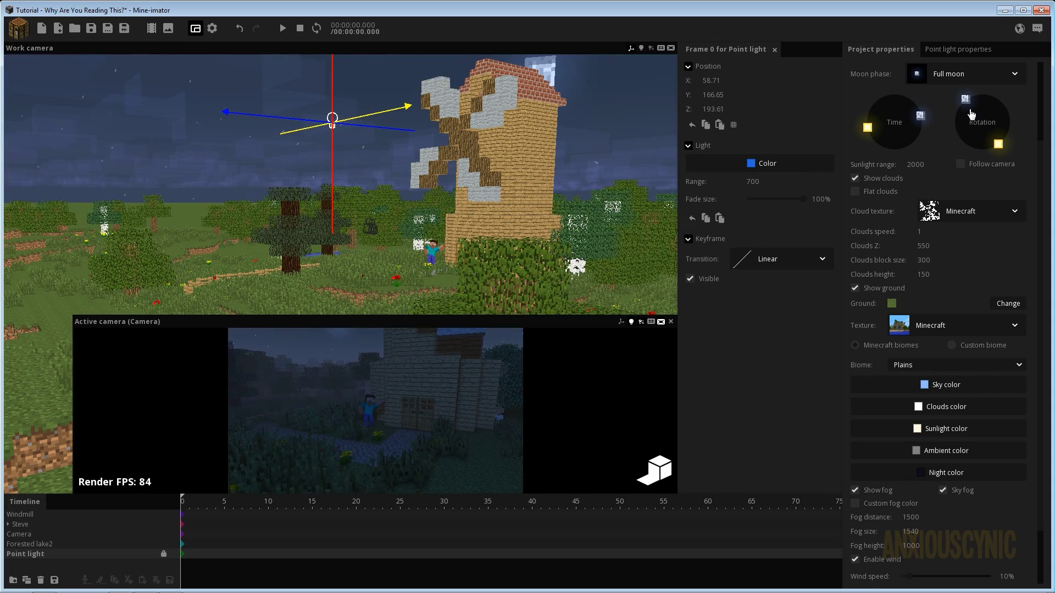
pyautogui.moveTo(555, 165); pyautogui.dragTo(648, 121, button='right')
pyautogui.press('a')
pyautogui.moveTo(648, 121); pyautogui.dragTo(670, 131)
pyautogui.moveTo(928, 116); pyautogui.dragTo(867, 101)
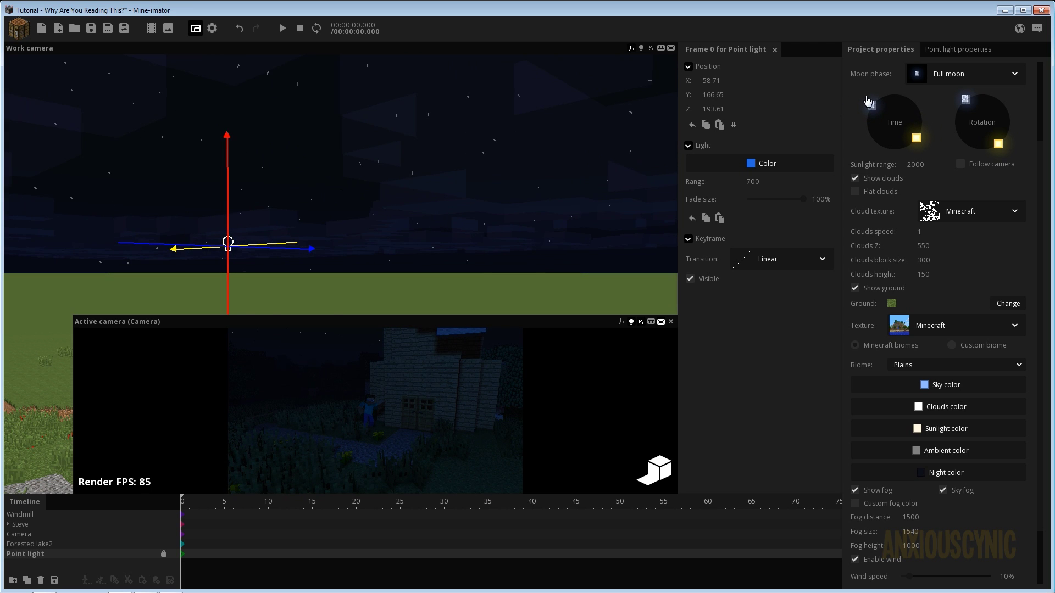
# Move the point light along X to 71.79 and set its fade size to 69%.
pyautogui.moveTo(506, 233); pyautogui.dragTo(473, 385, button='right')
pyautogui.moveTo(460, 214)
pyautogui.mouseDown(button='right')
pyautogui.moveTo(448, 206)
pyautogui.moveTo(460, 208)
pyautogui.mouseUp(button='right')
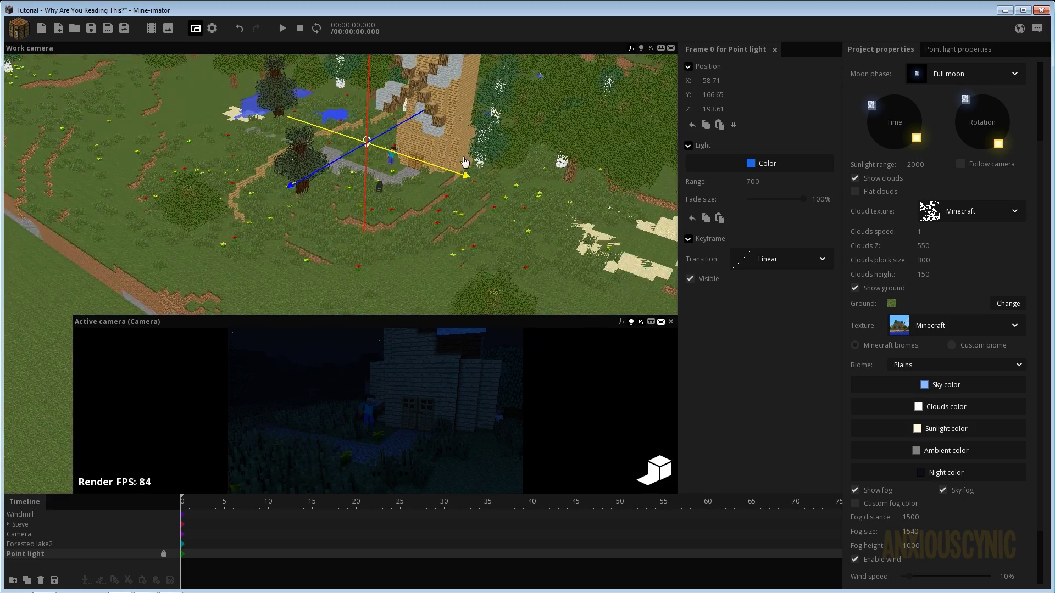
pyautogui.moveTo(430, 164); pyautogui.dragTo(432, 188)
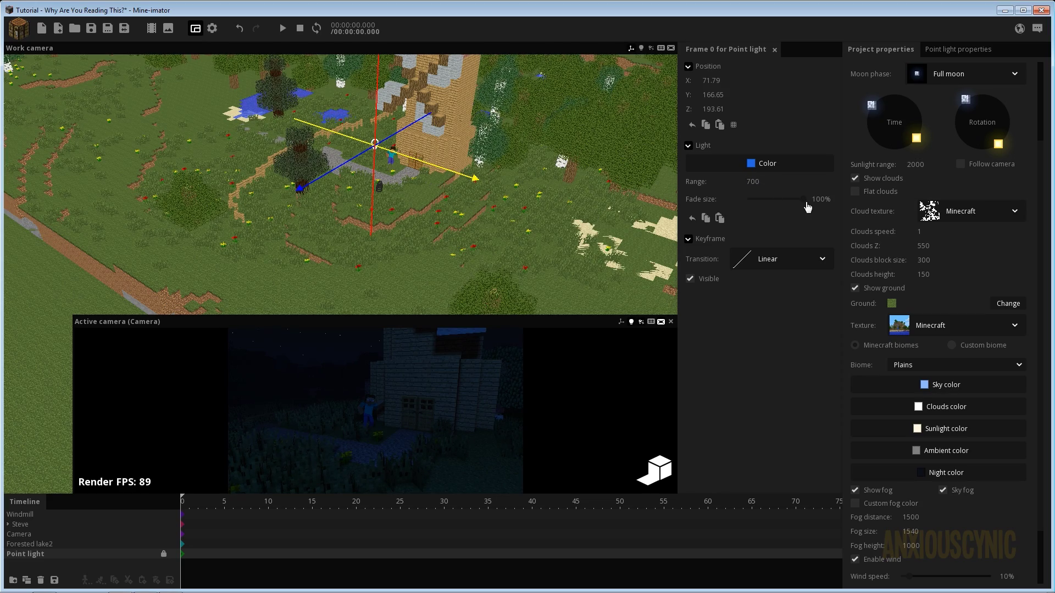
pyautogui.moveTo(806, 206); pyautogui.dragTo(674, 212)
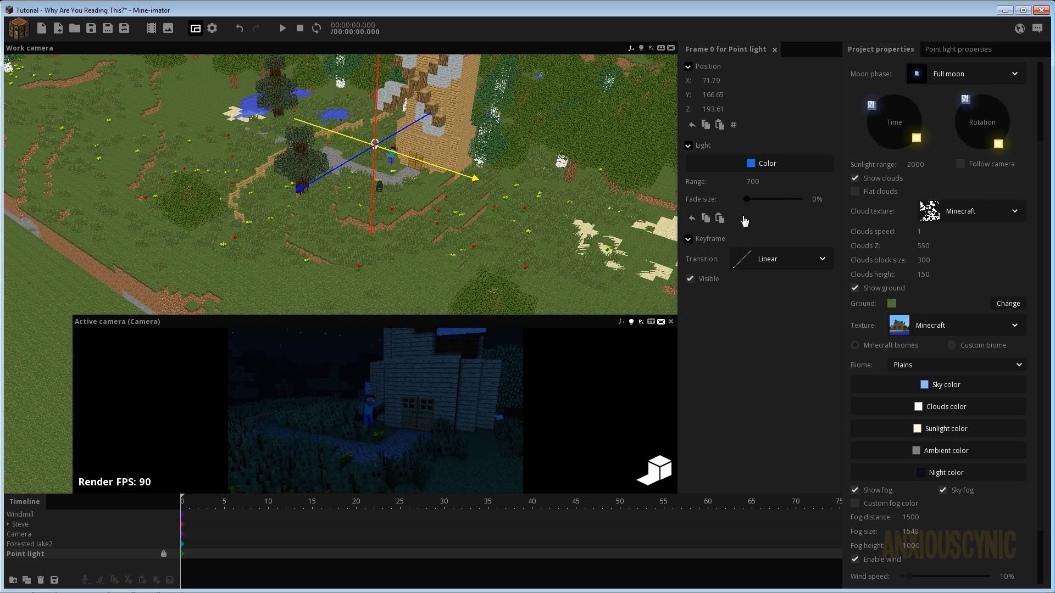
pyautogui.moveTo(744, 220); pyautogui.dragTo(786, 225)
# Change the point light's color to a slightly paler blue and save the project.
pyautogui.click(762, 167)
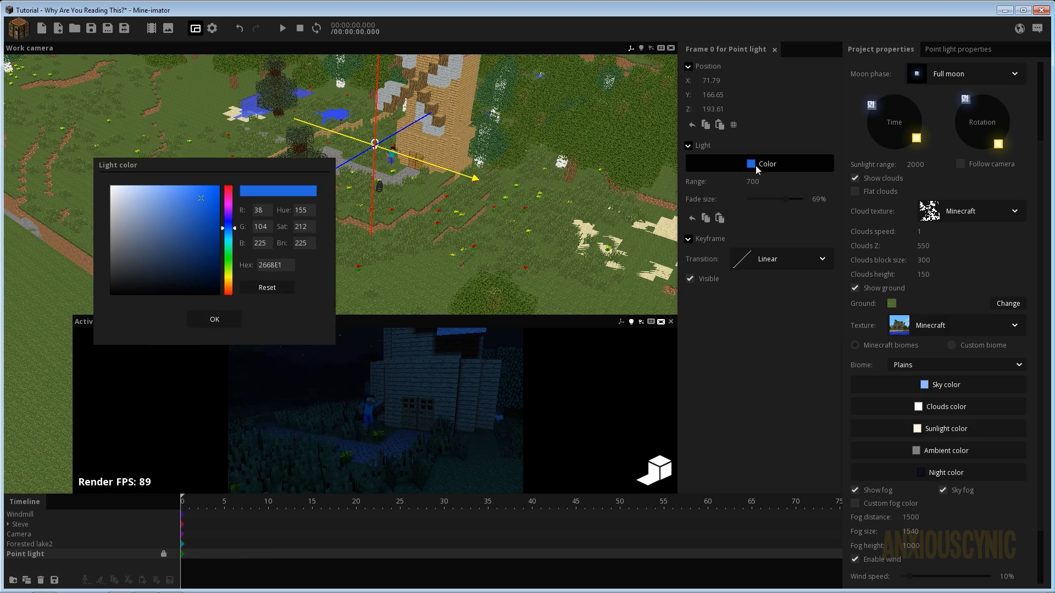
pyautogui.moveTo(195, 149)
pyautogui.mouseDown()
pyautogui.moveTo(185, 151)
pyautogui.moveTo(213, 156)
pyautogui.moveTo(187, 152)
pyautogui.mouseUp()
pyautogui.click(214, 264)
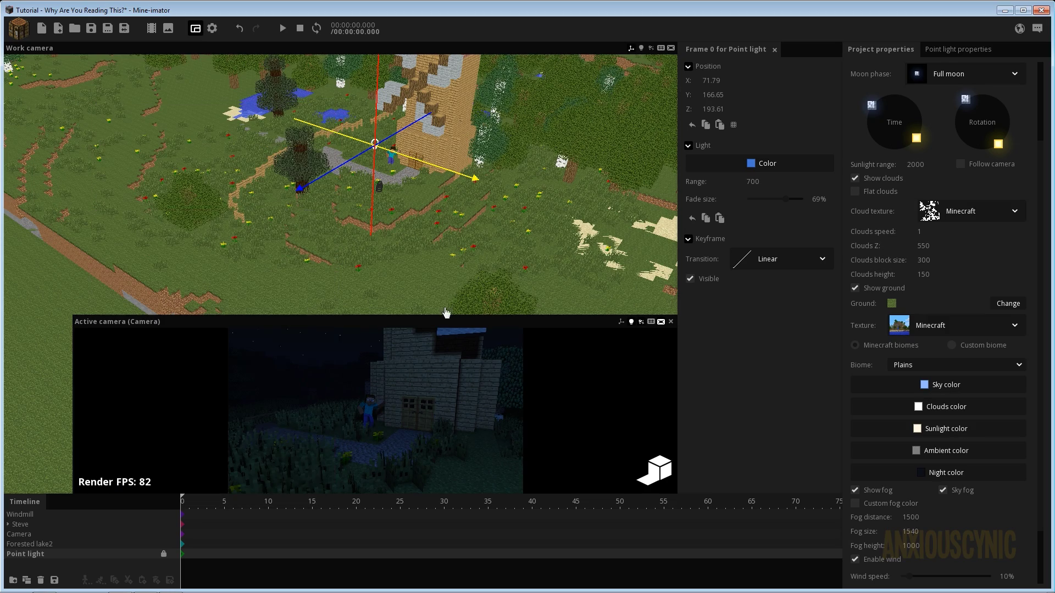
pyautogui.hotkey('ctrl', 's')
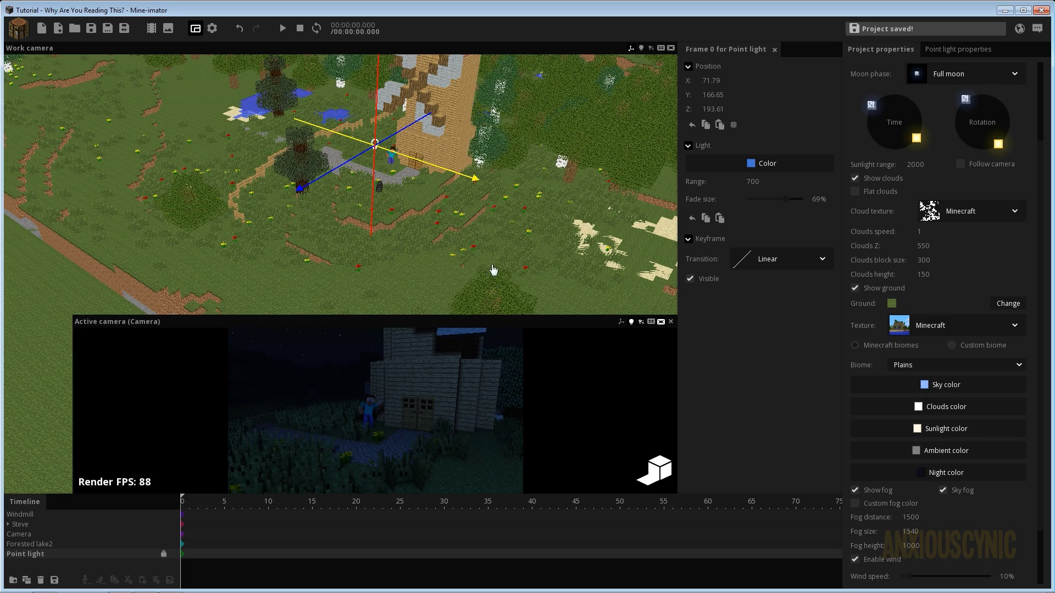
# Move the camera to a close-up of Steve at about X -12, Y -16, Z 77 and enable depth of field.
pyautogui.click(437, 379)
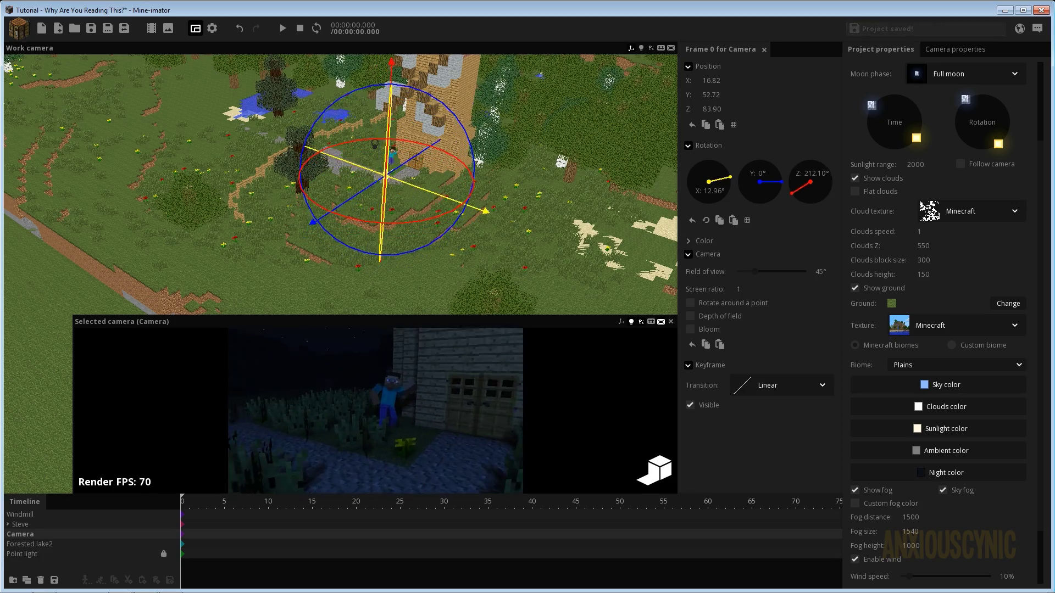
pyautogui.press('w')
pyautogui.press('d')
pyautogui.moveTo(437, 379)
pyautogui.mouseDown(button='right')
pyautogui.moveTo(390, 365)
pyautogui.moveTo(437, 379)
pyautogui.mouseUp(button='right')
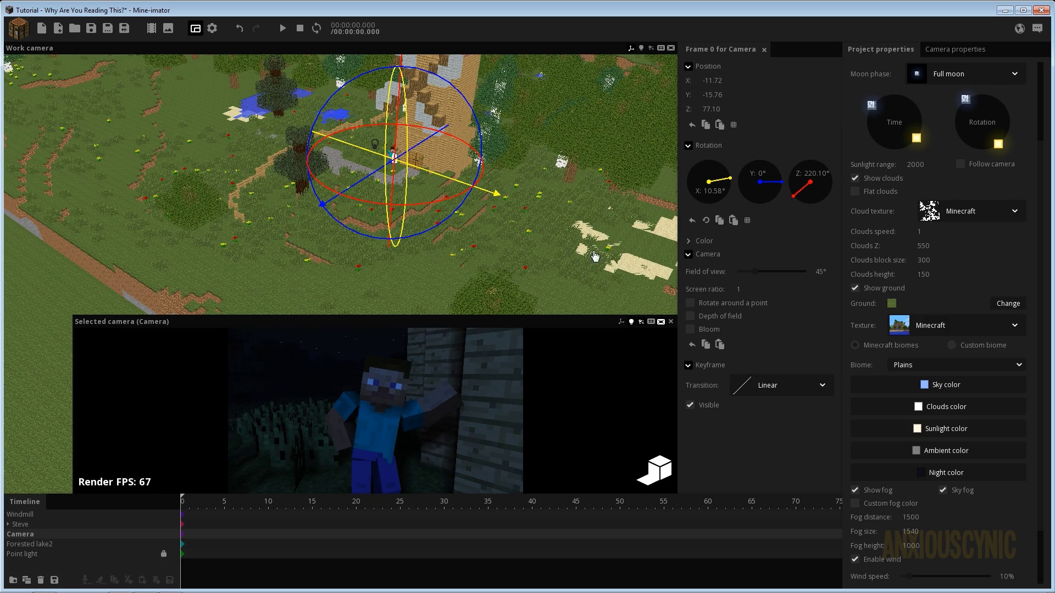
pyautogui.click(690, 317)
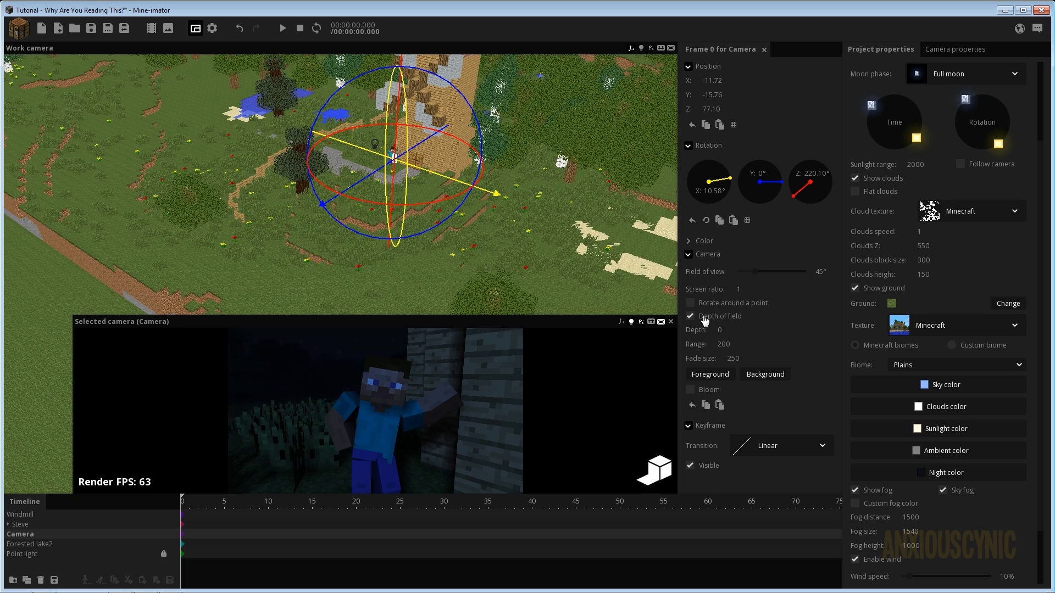
# Try a bloom effect on the camera with threshold 0.05 and offset 0.42, and turn bloom off again.
pyautogui.click(691, 390)
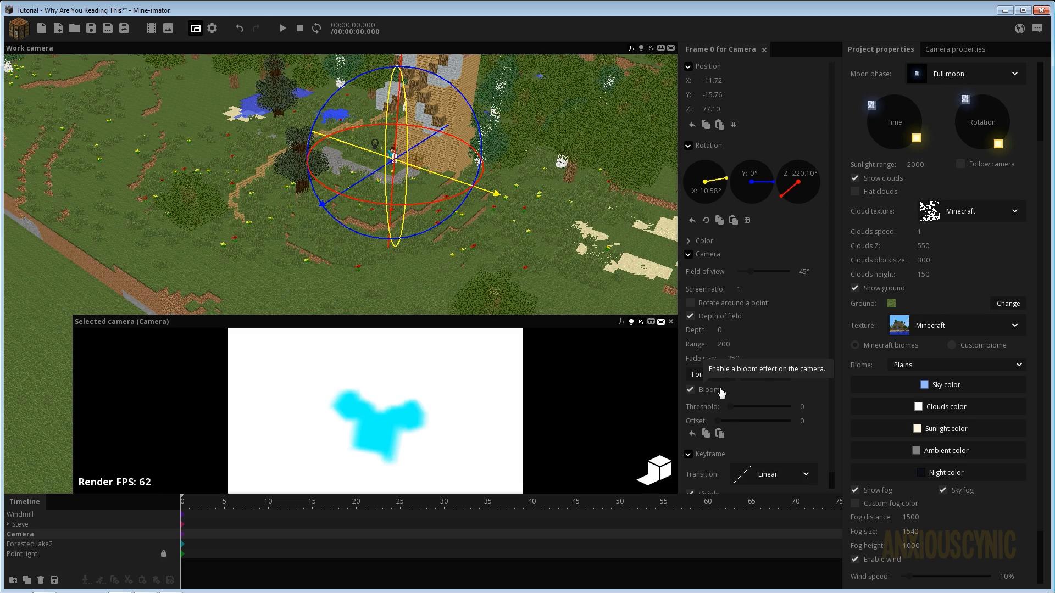
pyautogui.moveTo(738, 411)
pyautogui.mouseDown()
pyautogui.moveTo(730, 430)
pyautogui.moveTo(768, 412)
pyautogui.moveTo(748, 411)
pyautogui.mouseUp()
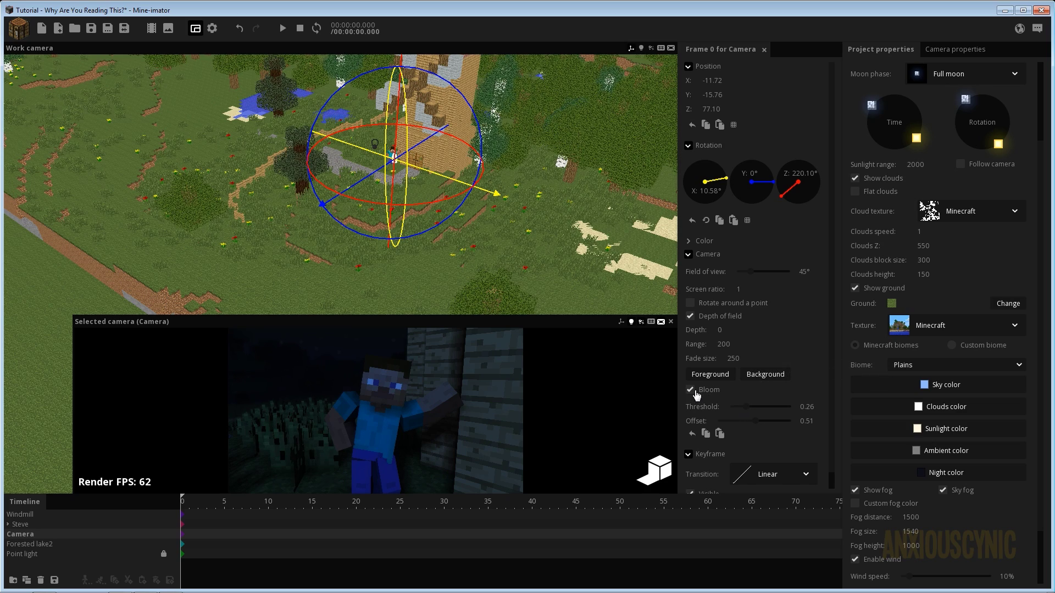
pyautogui.moveTo(743, 427)
pyautogui.mouseDown()
pyautogui.moveTo(729, 426)
pyautogui.moveTo(743, 427)
pyautogui.mouseUp()
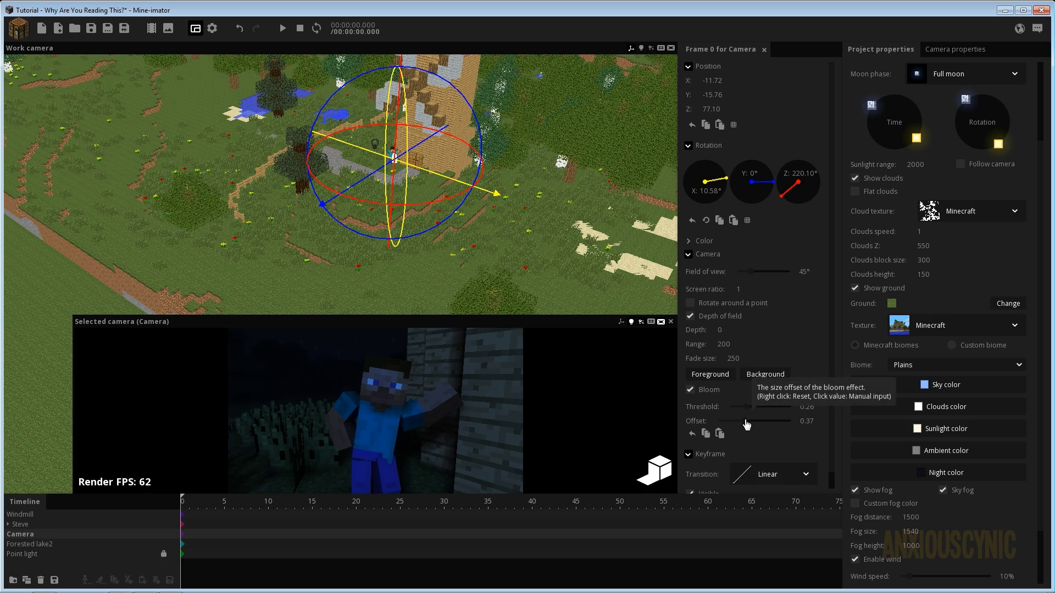
pyautogui.moveTo(748, 409)
pyautogui.mouseDown()
pyautogui.moveTo(726, 413)
pyautogui.moveTo(736, 427)
pyautogui.moveTo(725, 428)
pyautogui.moveTo(751, 426)
pyautogui.moveTo(734, 411)
pyautogui.mouseUp()
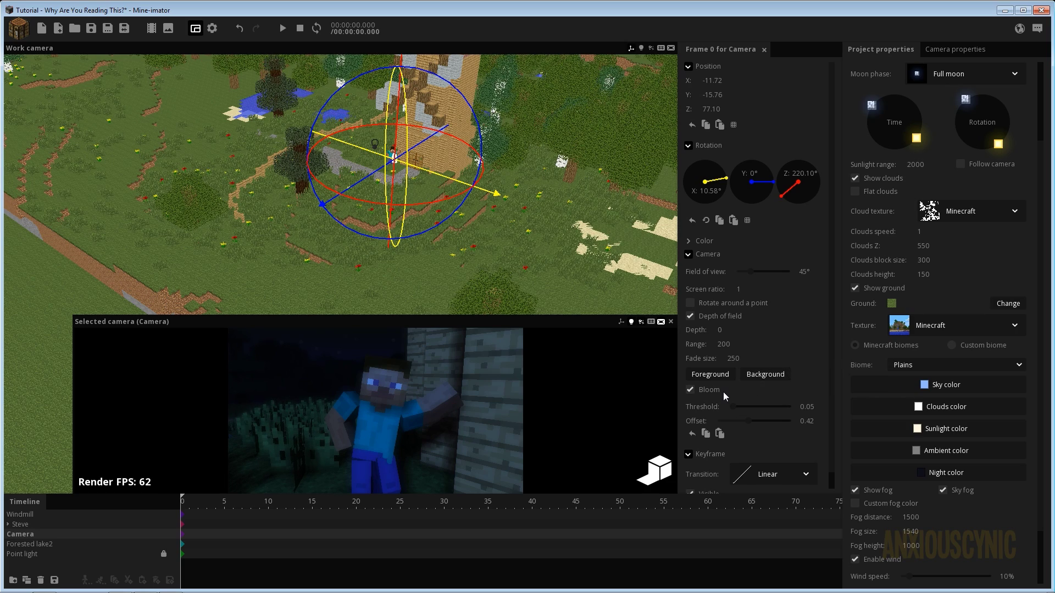
pyautogui.click(690, 390)
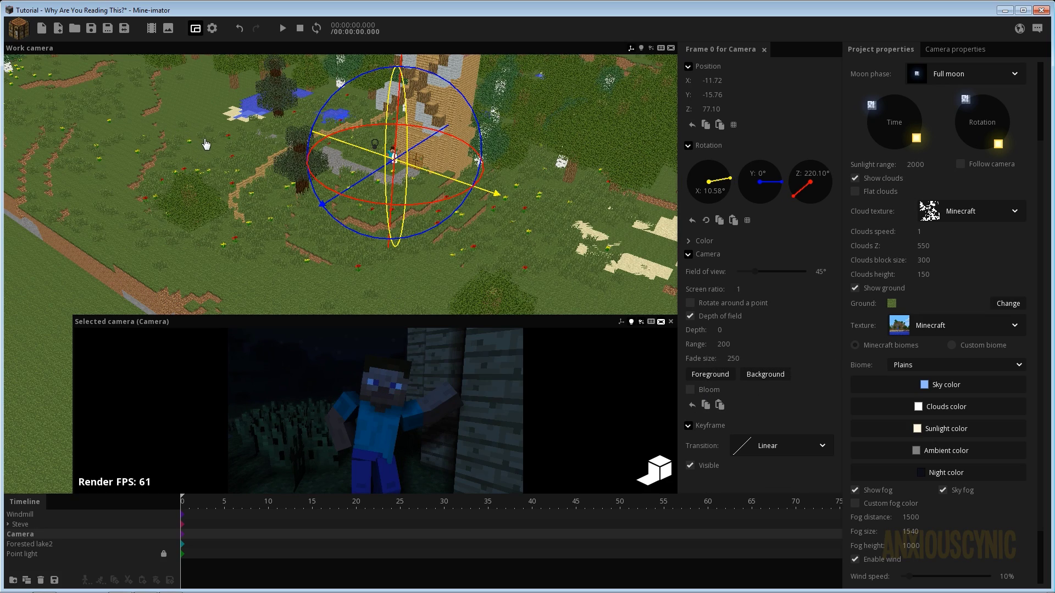
# Save the project and resize the camera preview to a narrower, slightly taller window.
pyautogui.click(91, 28)
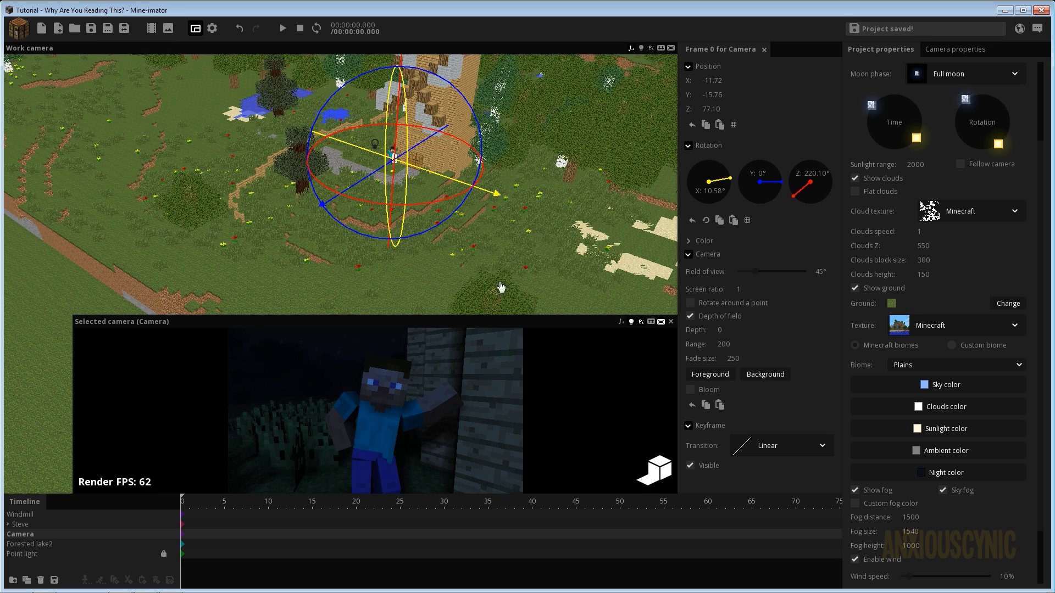
pyautogui.moveTo(339, 319); pyautogui.dragTo(338, 150)
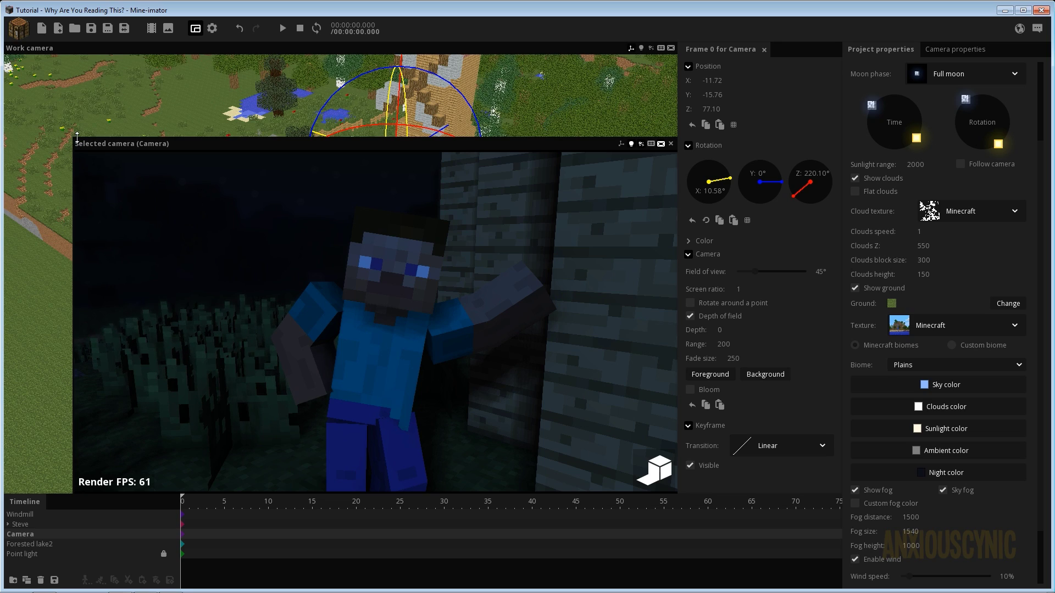
pyautogui.moveTo(73, 137); pyautogui.dragTo(277, 294)
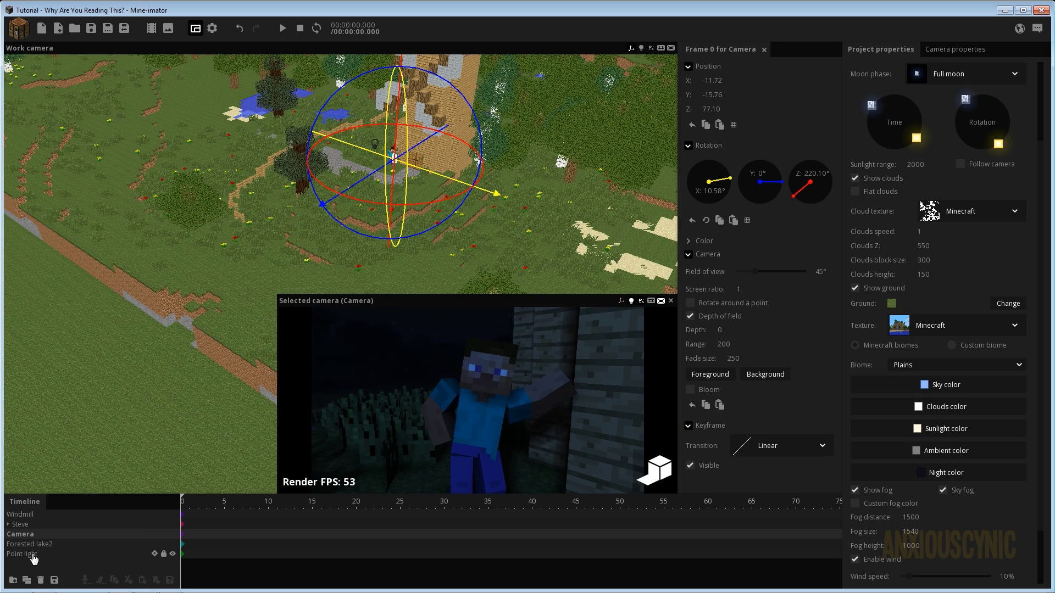
# Duplicate the point light and set the copy's range to 300.
pyautogui.click(32, 554)
pyautogui.click(32, 580)
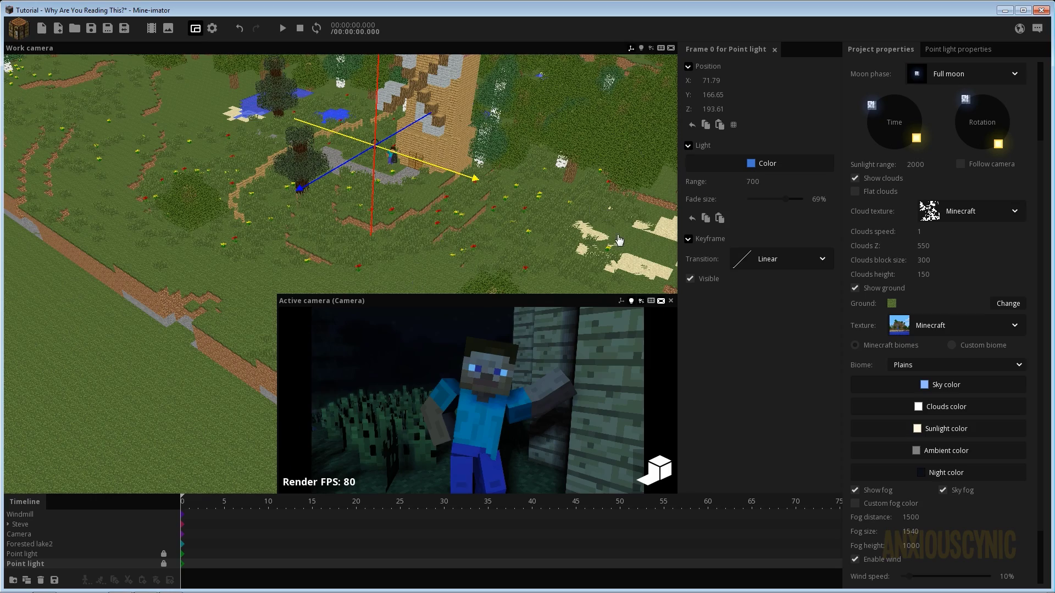
pyautogui.write('300')
pyautogui.press('Return')
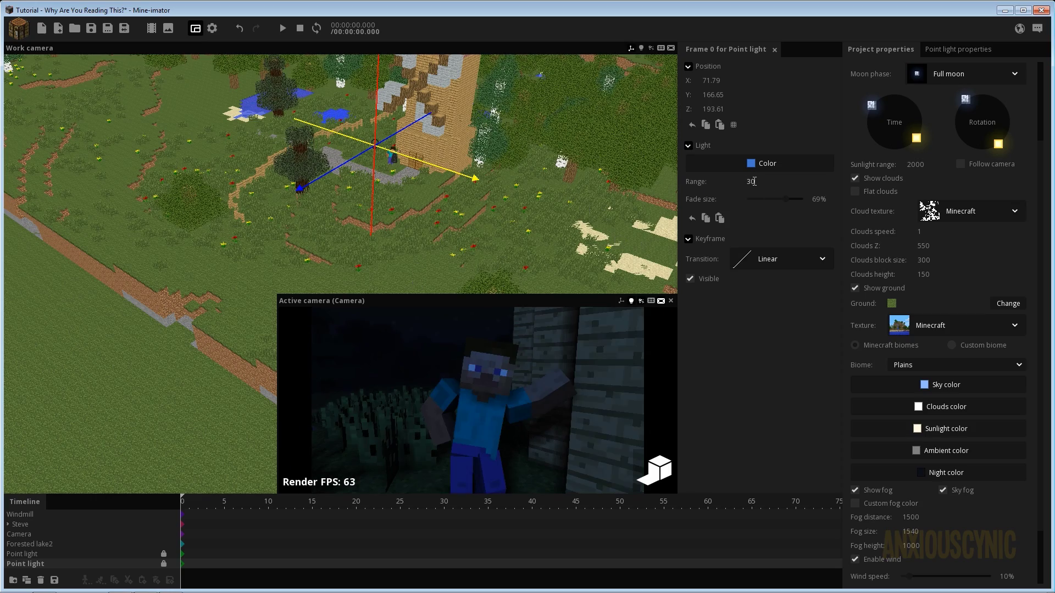
# Move the duplicated point light over the pond behind the windmill, to about X -451, Y -265.
pyautogui.moveTo(452, 230); pyautogui.dragTo(457, 207)
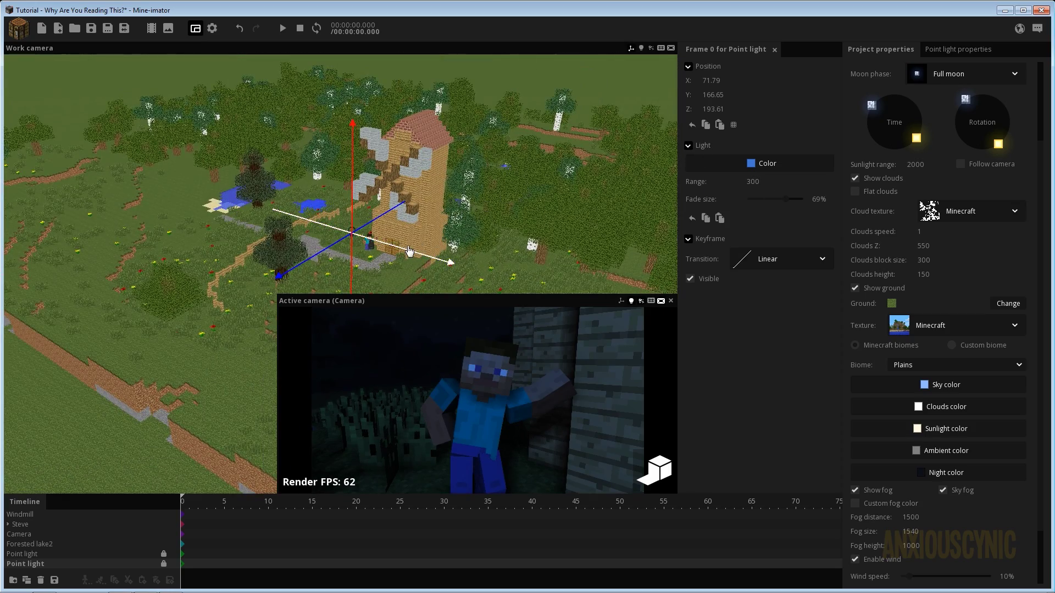
pyautogui.moveTo(409, 250); pyautogui.dragTo(396, 136)
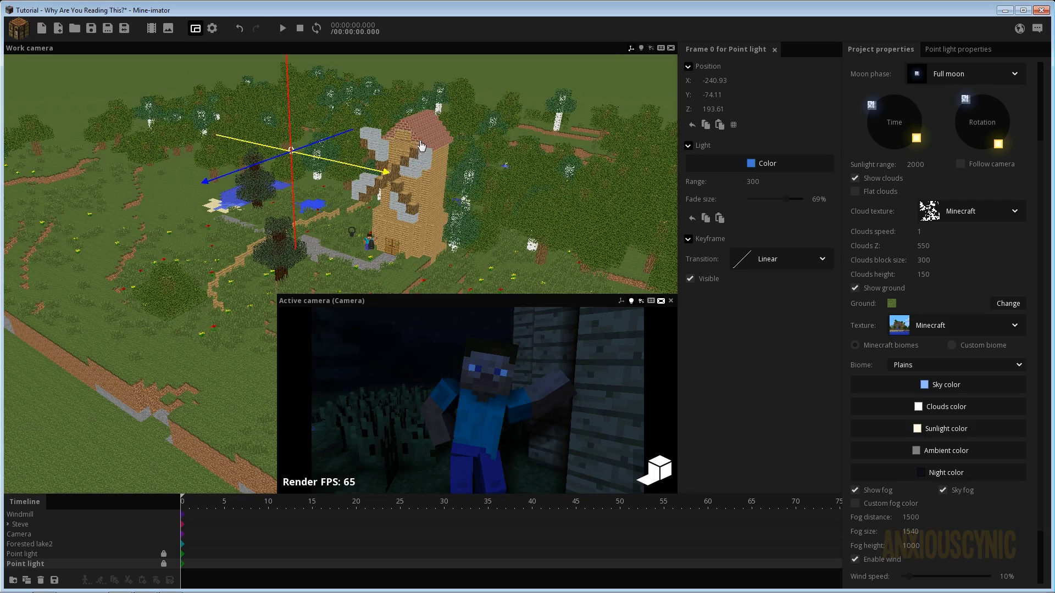
pyautogui.moveTo(344, 143); pyautogui.dragTo(240, 168)
pyautogui.moveTo(207, 239); pyautogui.dragTo(215, 176)
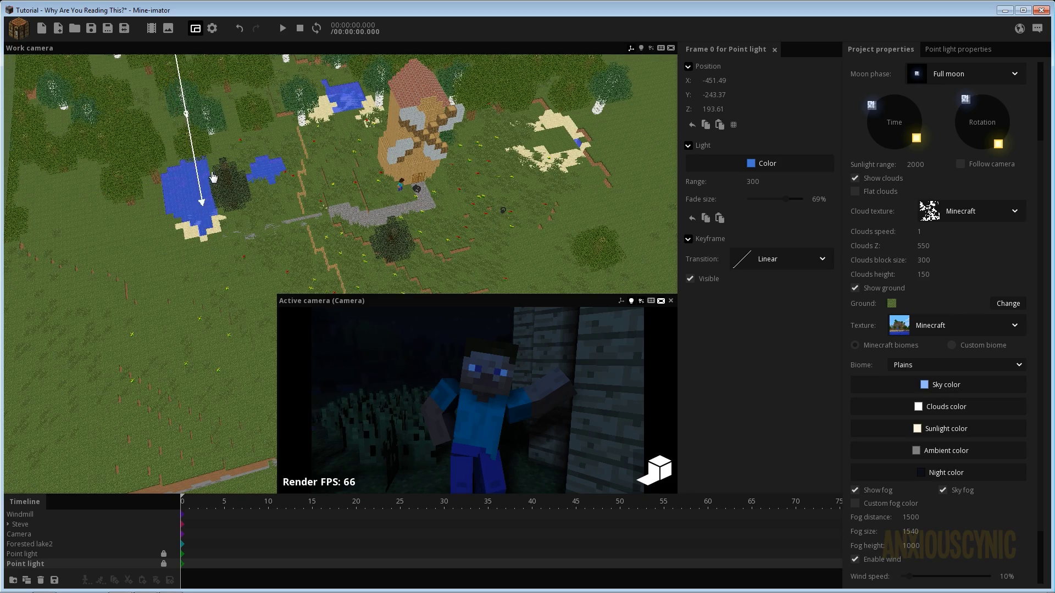
pyautogui.moveTo(395, 164); pyautogui.dragTo(395, 166)
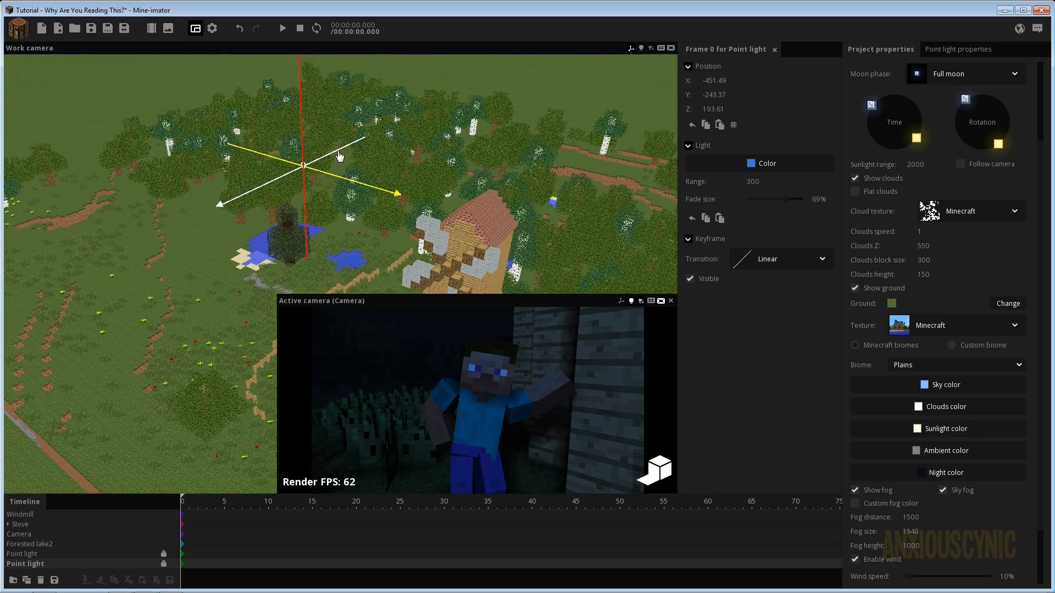
pyautogui.moveTo(337, 149)
pyautogui.mouseDown()
pyautogui.moveTo(327, 172)
pyautogui.moveTo(350, 160)
pyautogui.mouseUp()
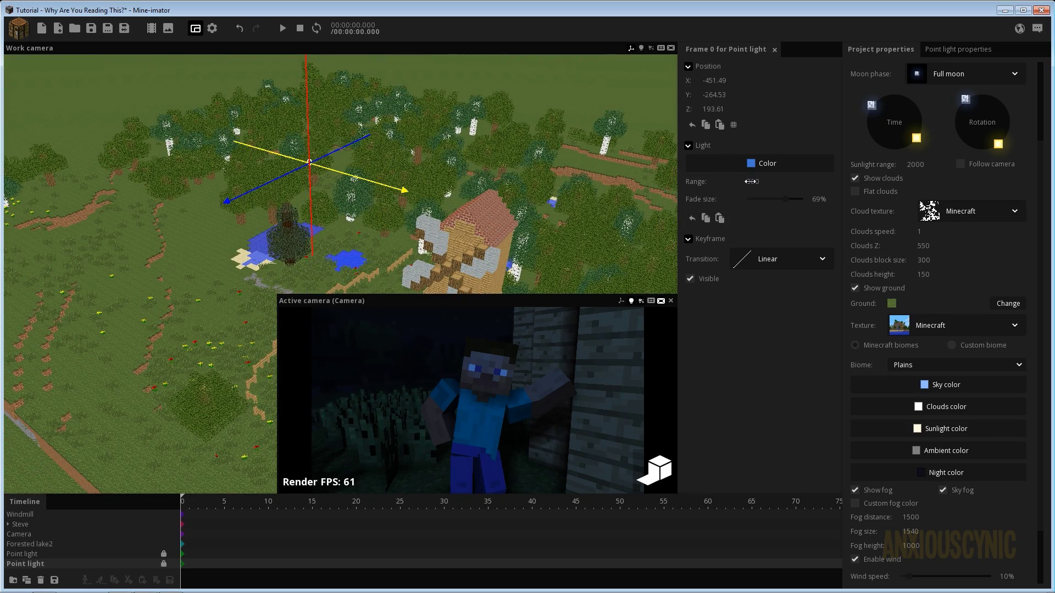
# Set the duplicated point light's range to 320 and its fade size to 0%.
pyautogui.moveTo(751, 182)
pyautogui.mouseDown()
pyautogui.moveTo(805, 185)
pyautogui.moveTo(758, 184)
pyautogui.mouseUp()
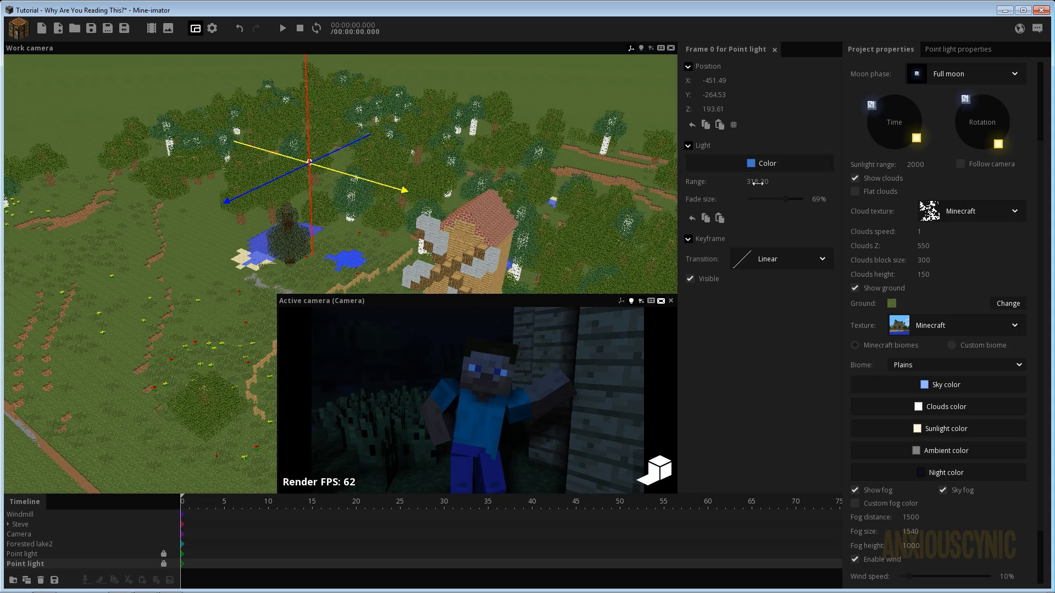
pyautogui.click(757, 183)
pyautogui.write('32')
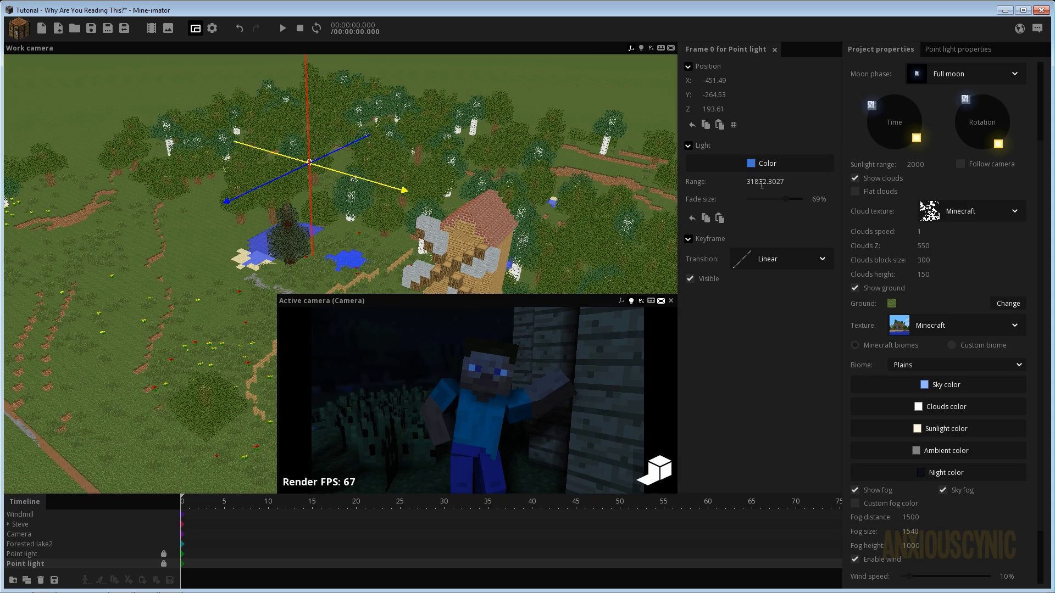
pyautogui.doubleClick(770, 183)
pyautogui.write('320')
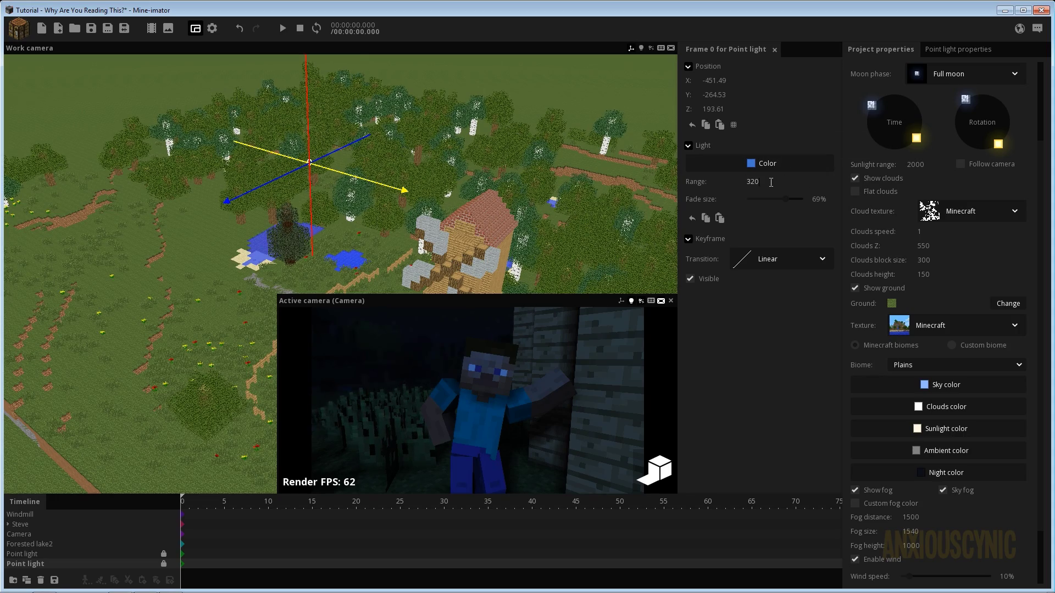
pyautogui.press('Return')
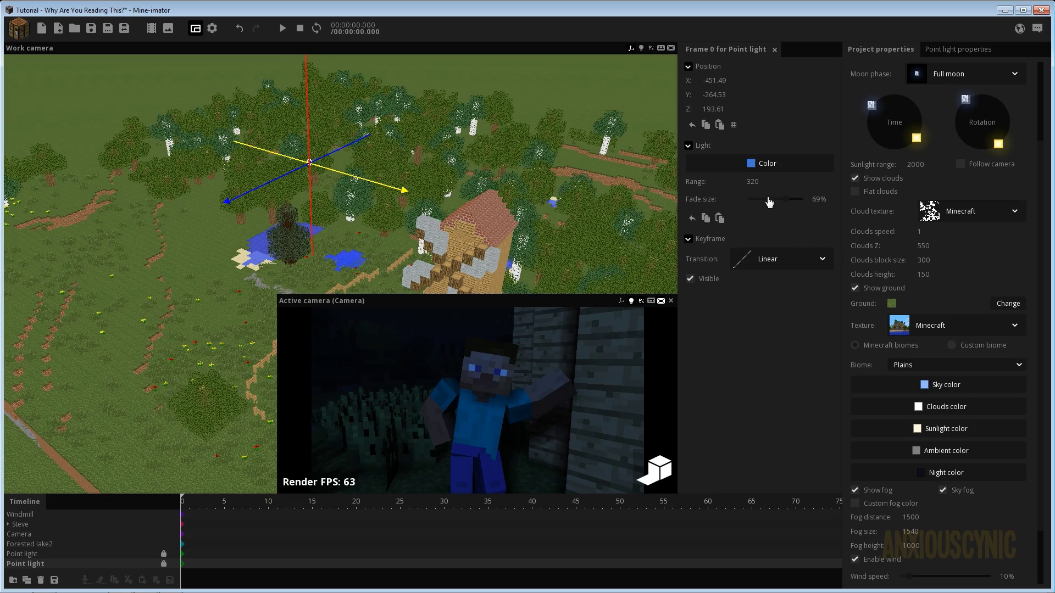
pyautogui.moveTo(769, 199); pyautogui.dragTo(741, 201)
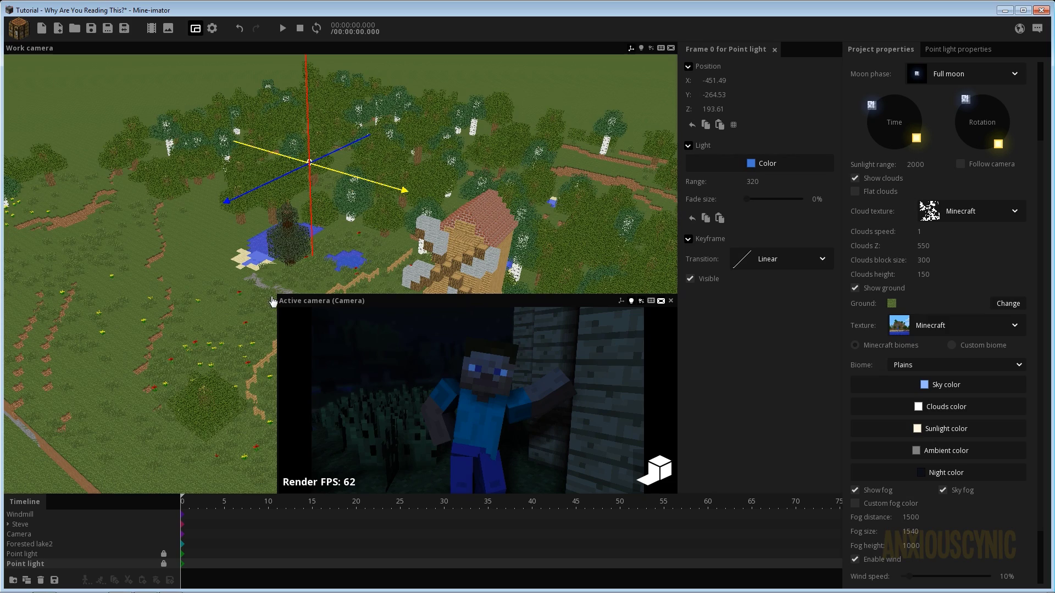
# Enlarge the camera preview and move the duplicated point light to about X -407, Y -229.
pyautogui.moveTo(277, 297); pyautogui.dragTo(72, 143)
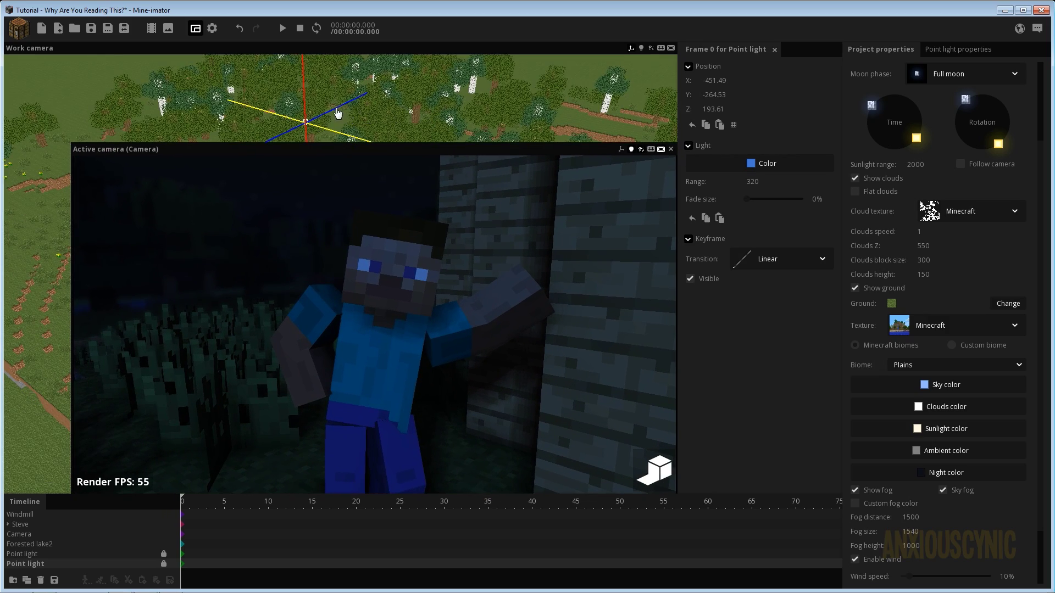
pyautogui.moveTo(337, 113); pyautogui.dragTo(338, 140)
# Hide and show the duplicated point light to compare its effect, and shrink the camera preview to reveal the windmill in the work view.
pyautogui.click(707, 282)
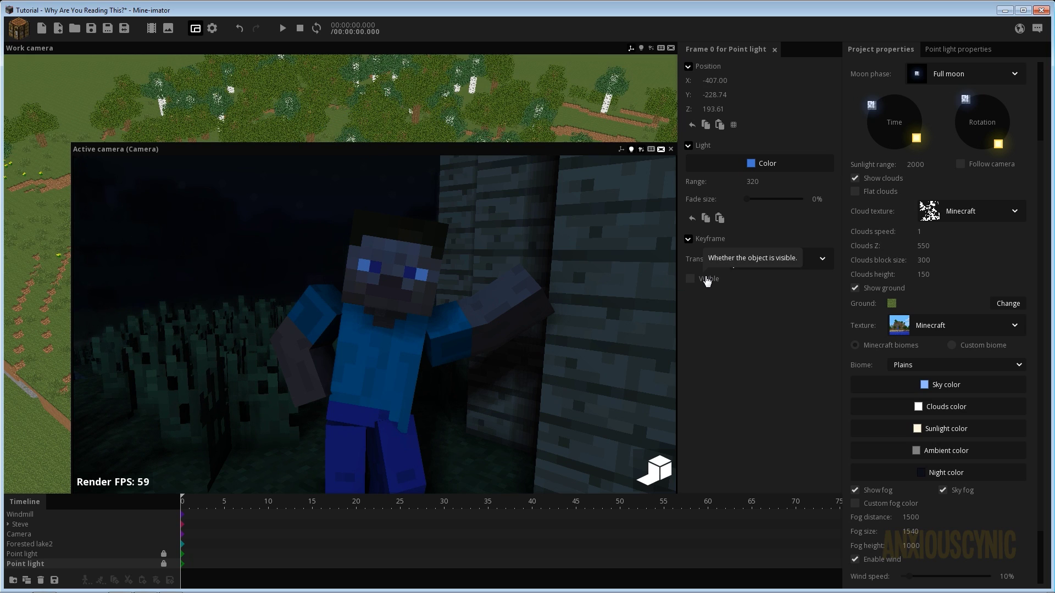
pyautogui.click(707, 282)
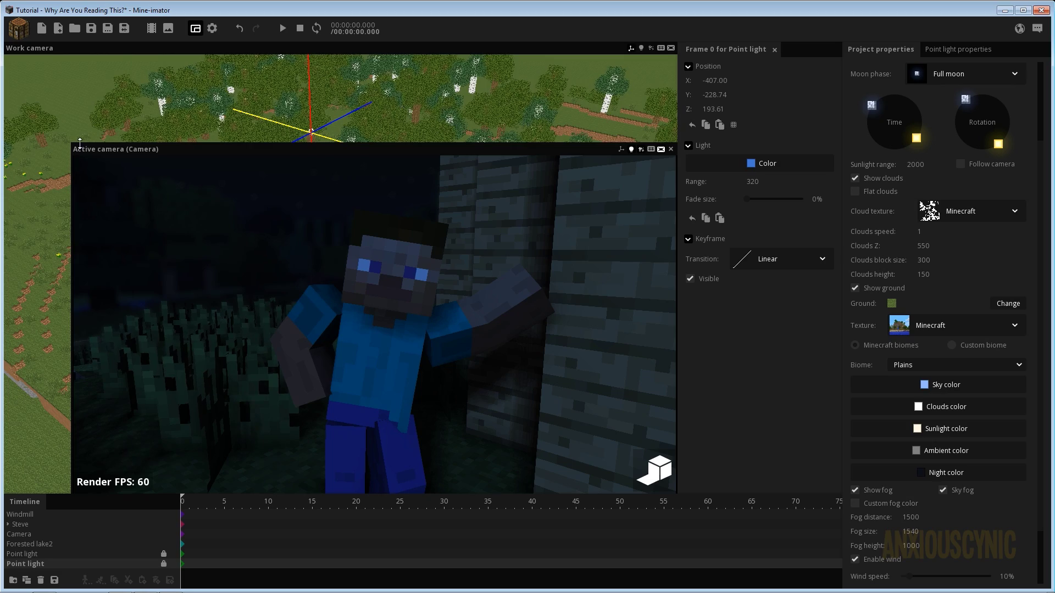
pyautogui.moveTo(79, 143); pyautogui.dragTo(272, 271)
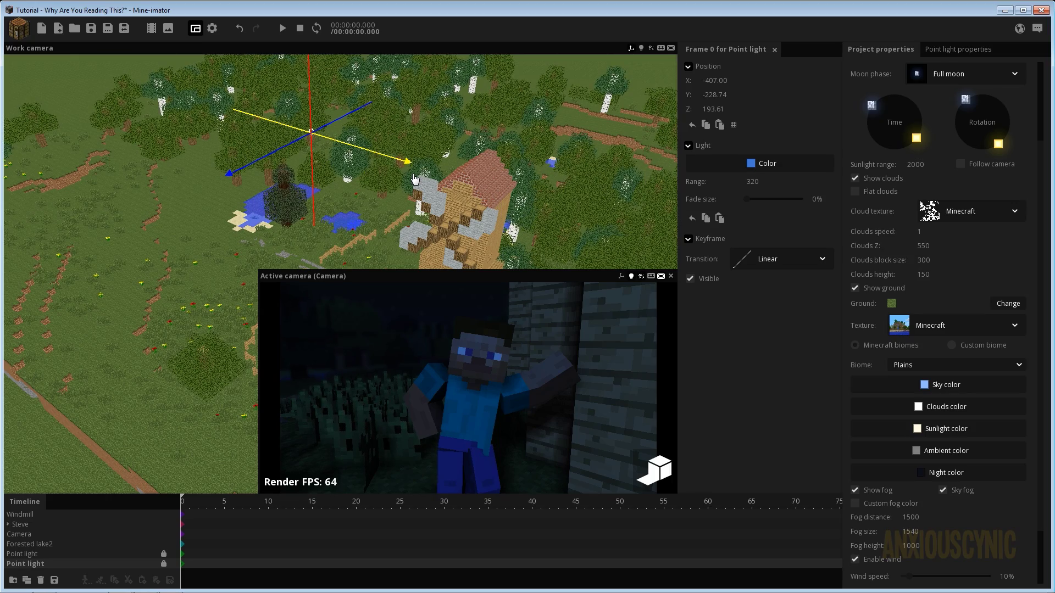
pyautogui.moveTo(415, 179); pyautogui.dragTo(453, 225, button='right')
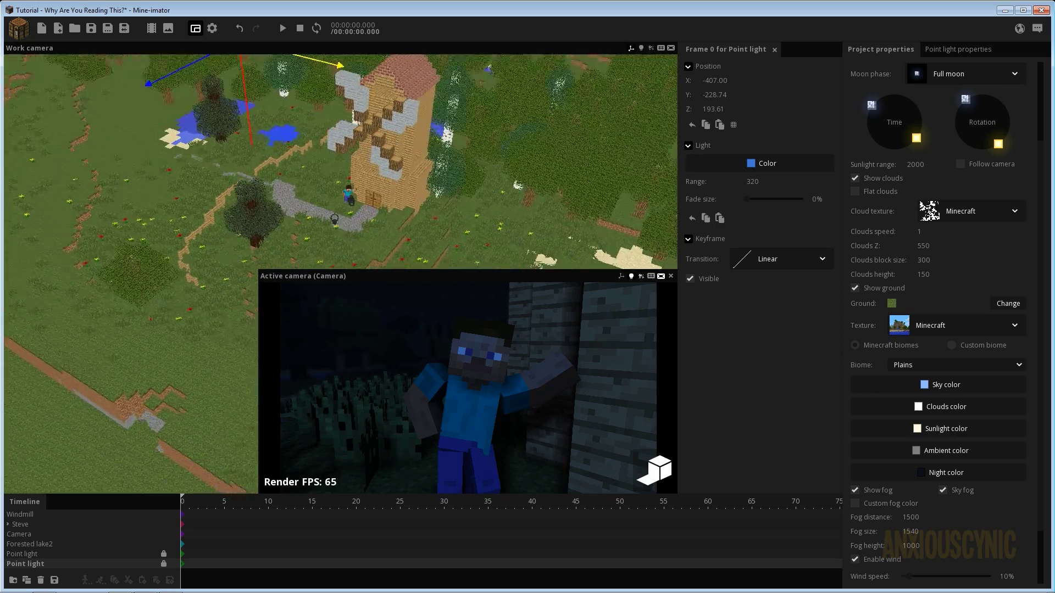
pyautogui.moveTo(453, 225); pyautogui.dragTo(446, 193)
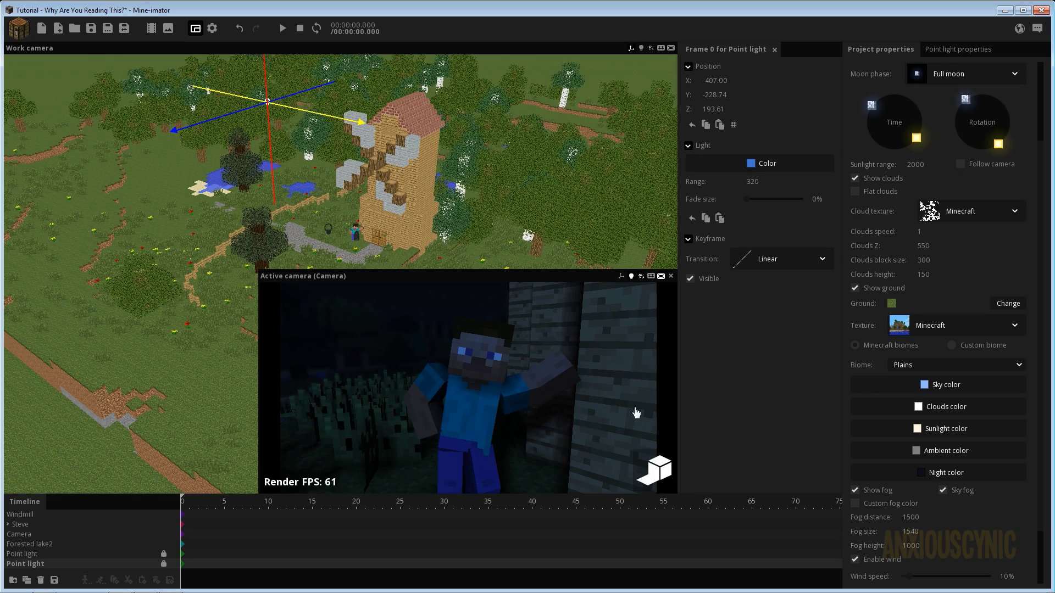
# Switch off the camera preview's rendered mode and examine the sun and point light buffer size options in the render settings.
pyautogui.click(660, 471)
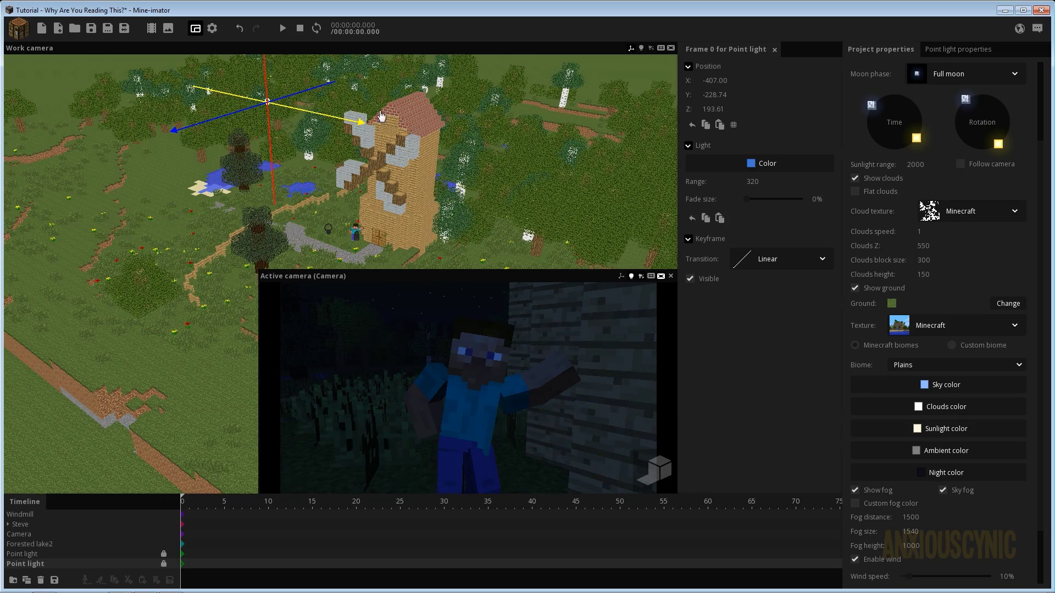
pyautogui.click(215, 31)
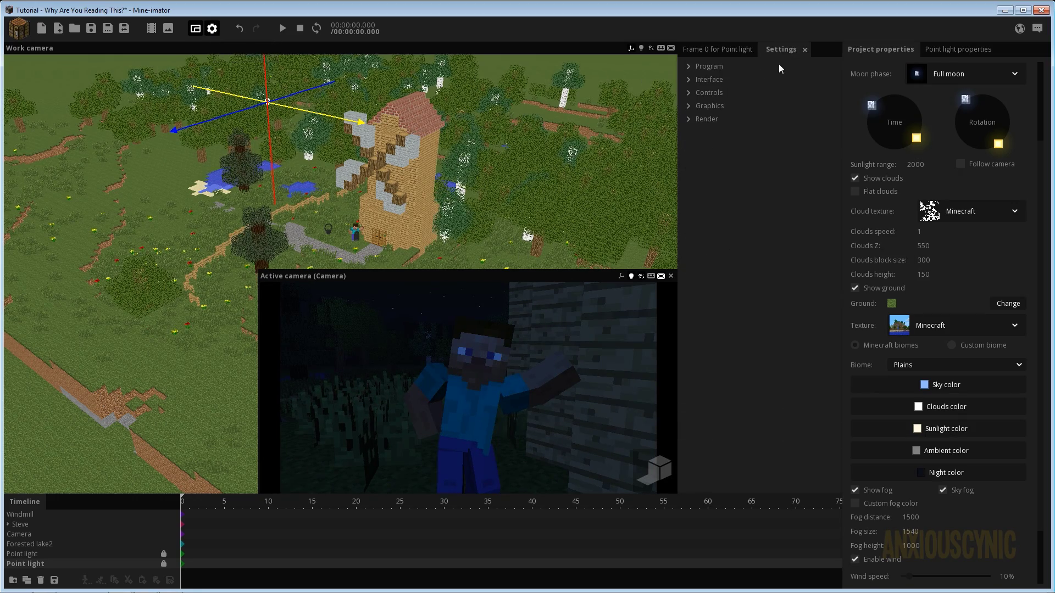
pyautogui.click(709, 122)
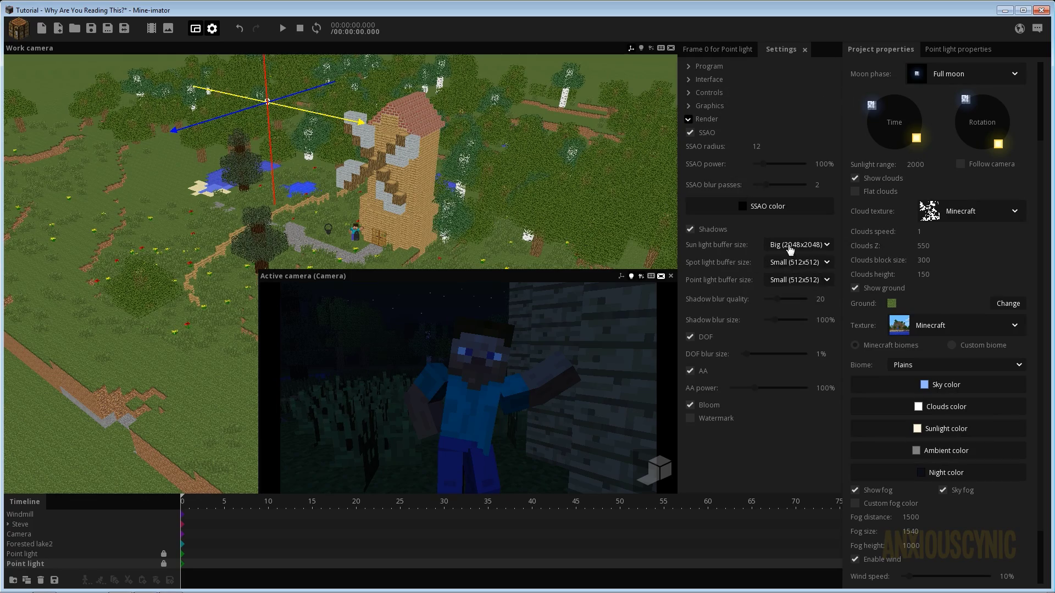
pyautogui.click(789, 248)
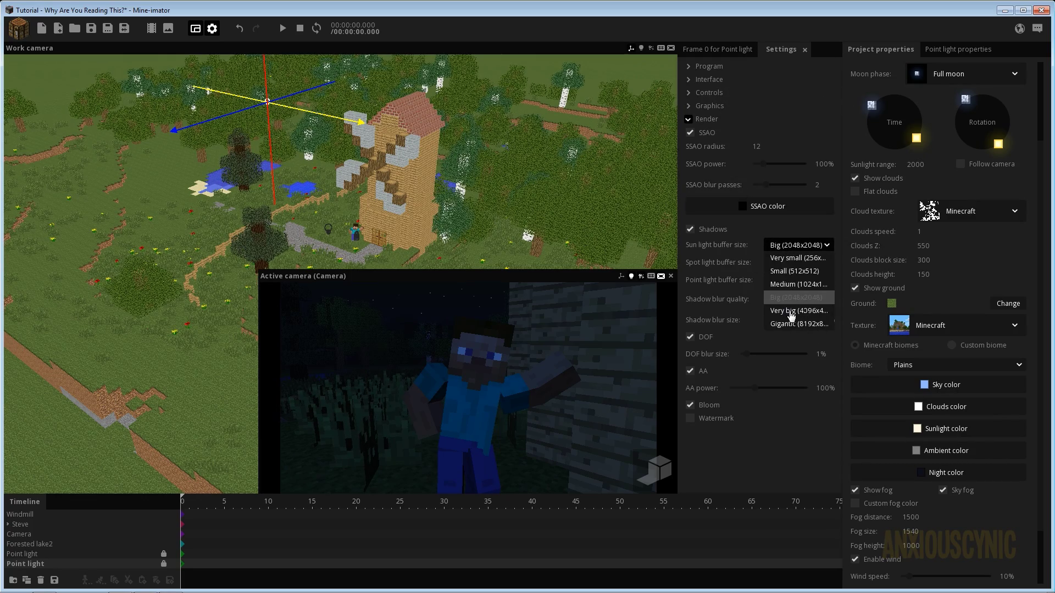
pyautogui.click(805, 248)
pyautogui.click(802, 281)
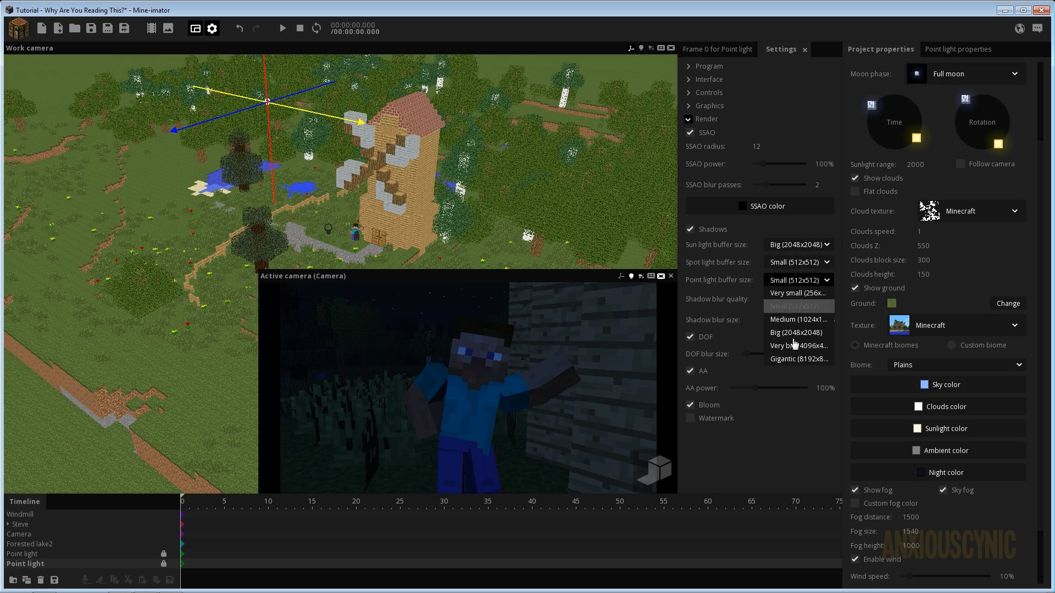
pyautogui.click(800, 280)
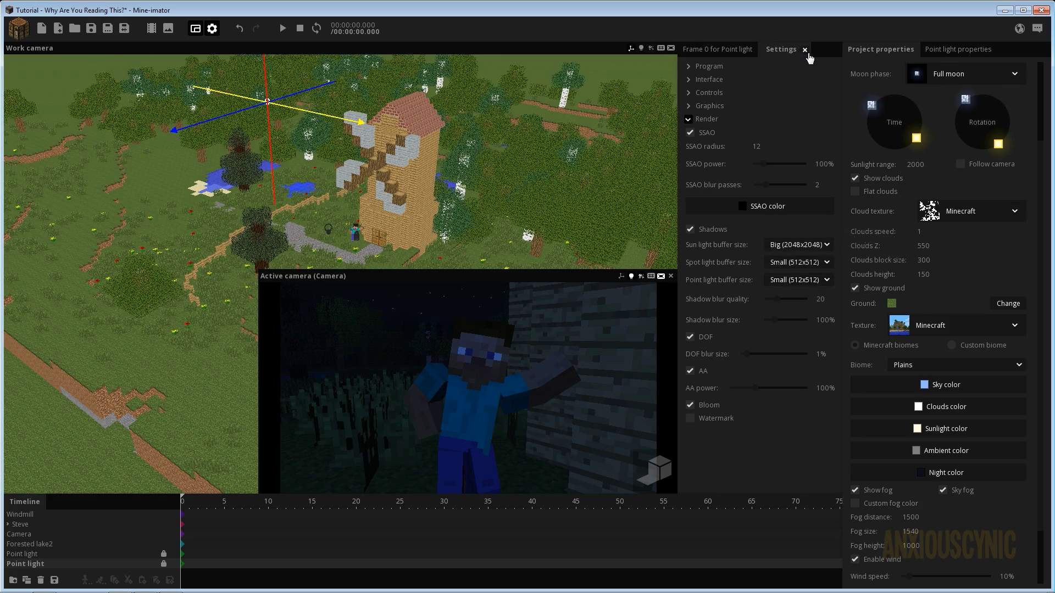
pyautogui.click(803, 49)
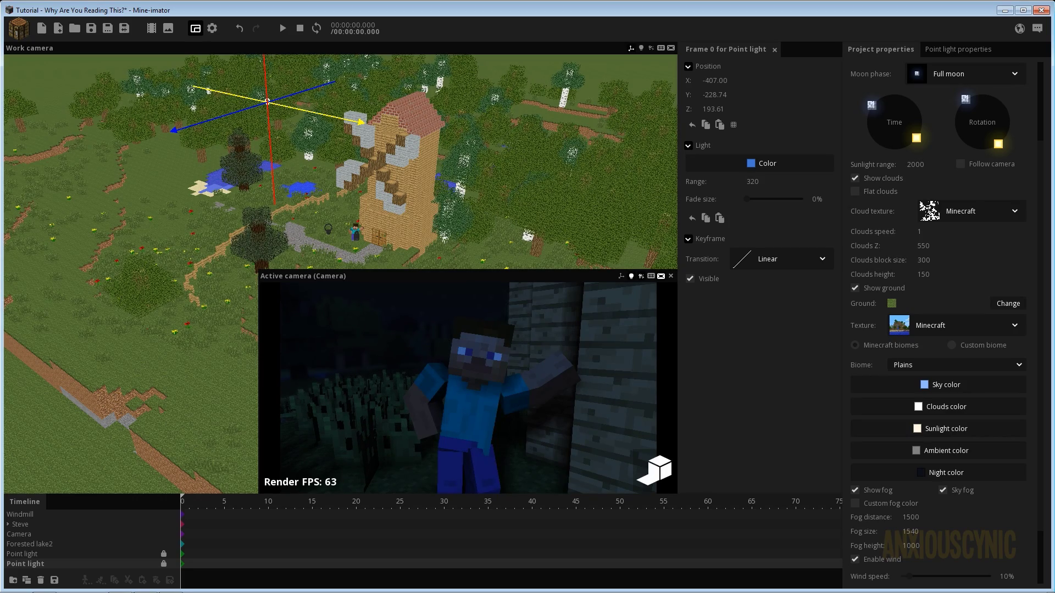
pyautogui.moveTo(511, 186); pyautogui.dragTo(459, 170)
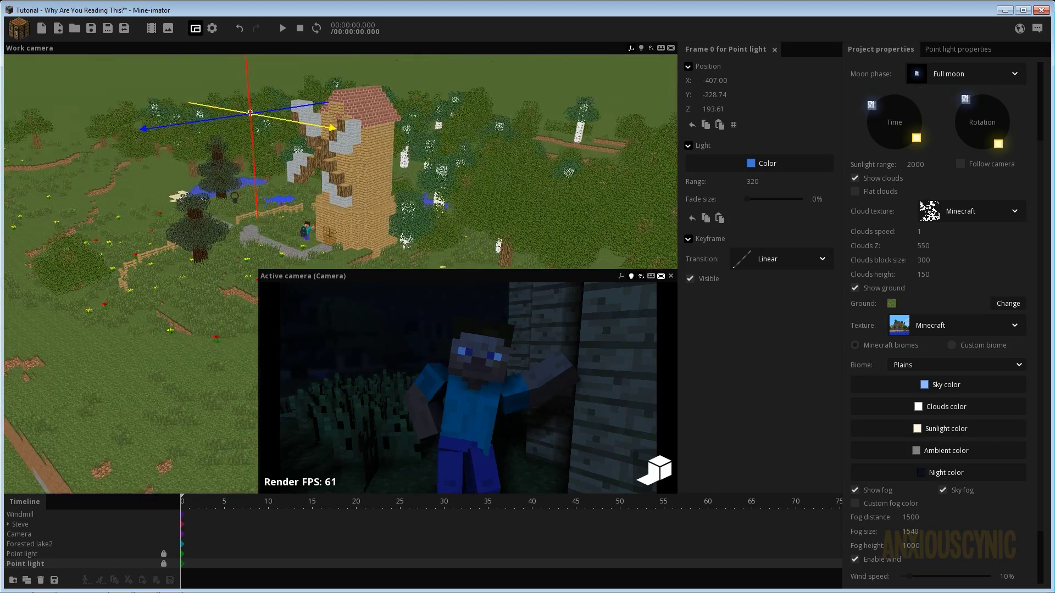
pyautogui.moveTo(340, 160); pyautogui.dragTo(340, 159, button='right')
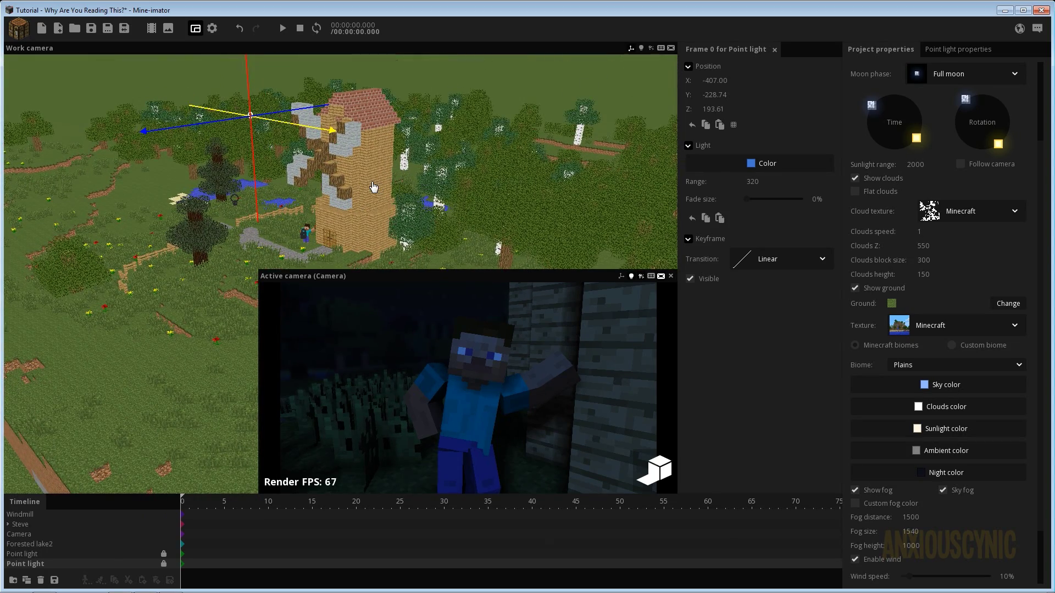